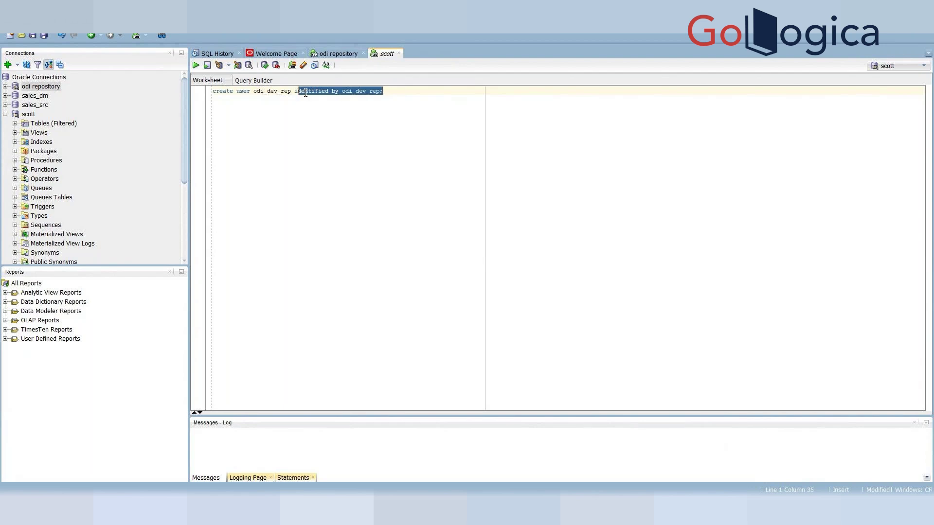
Step: Create the odi_dev_rep user, grant it connect and resource, and commit the changes
{"action": "left_click", "coordinate": [196, 65]}
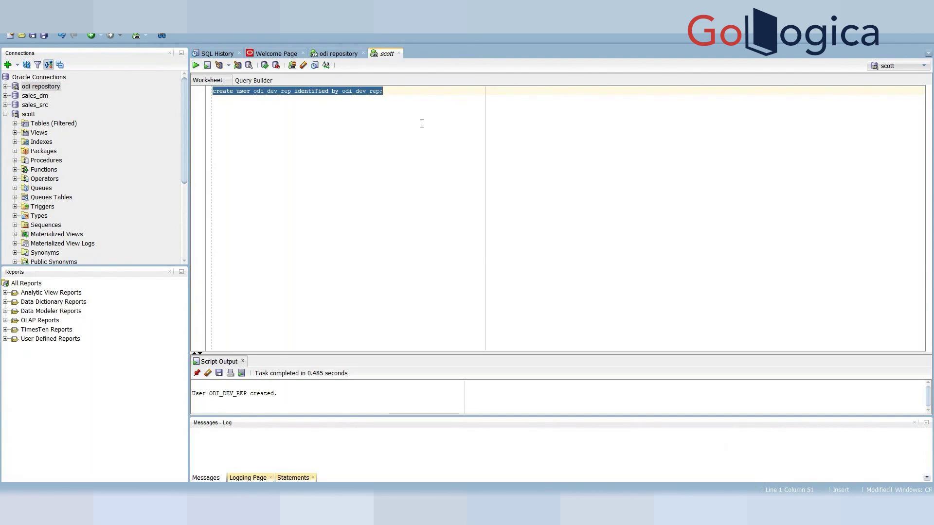
{"action": "left_click", "coordinate": [419, 92]}
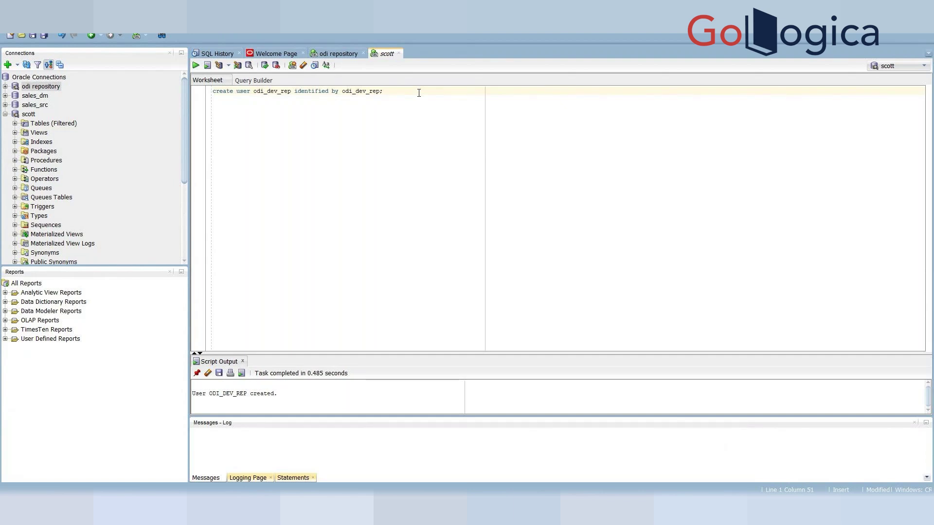
{"action": "key", "text": "Return"}
{"action": "key", "text": "Return"}
{"action": "type", "text": "grant connect, resou"}
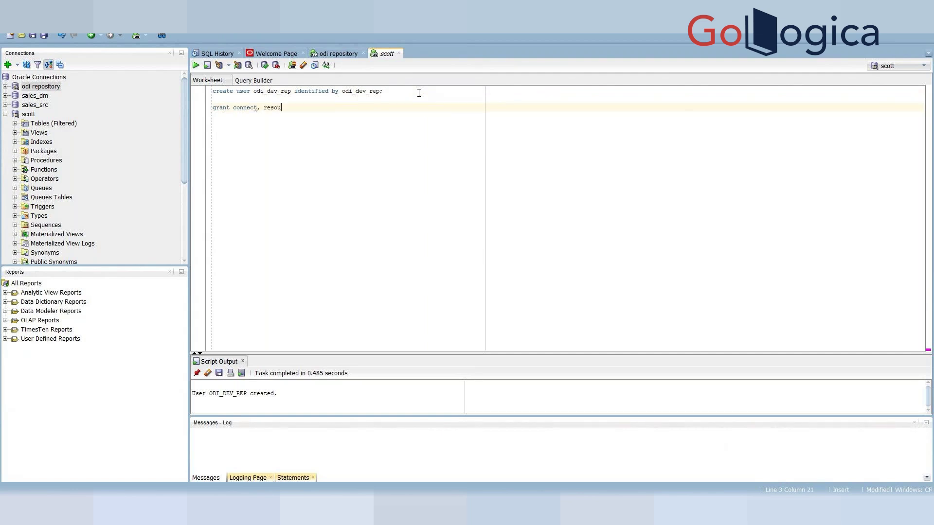
{"action": "type", "text": "rce to odi_dev_rep;"}
{"action": "left_click", "coordinate": [194, 64]}
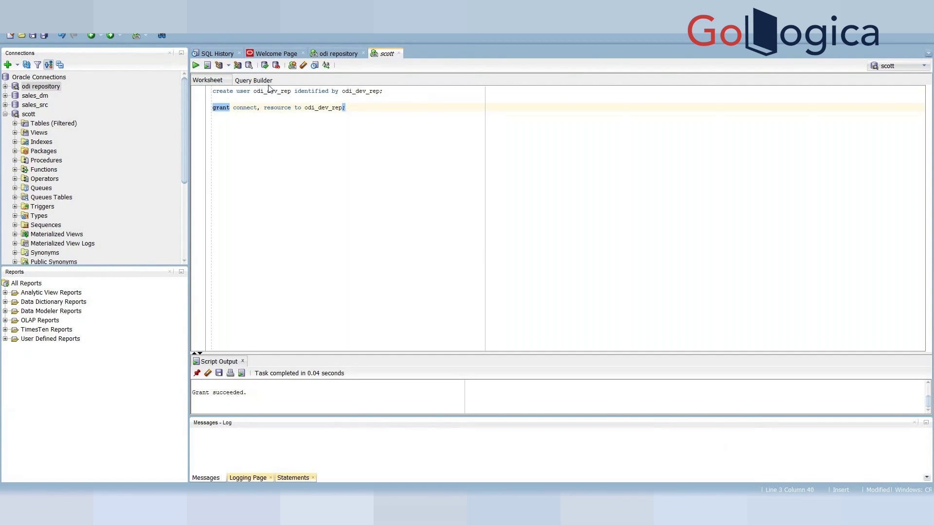
{"action": "left_click", "coordinate": [265, 66]}
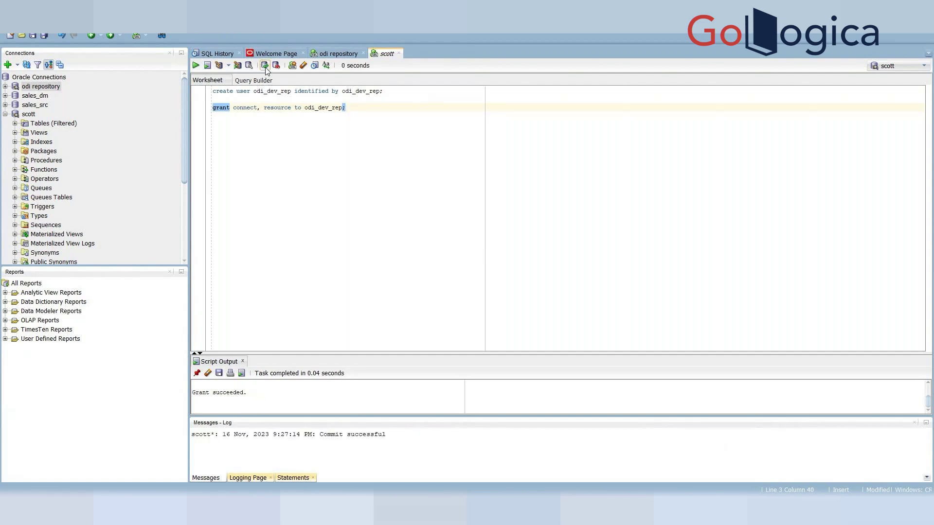
Step: In the odi repository connection's properties, rename it 'odi dev repository' with username odi_dev_rep
{"action": "right_click", "coordinate": [34, 90]}
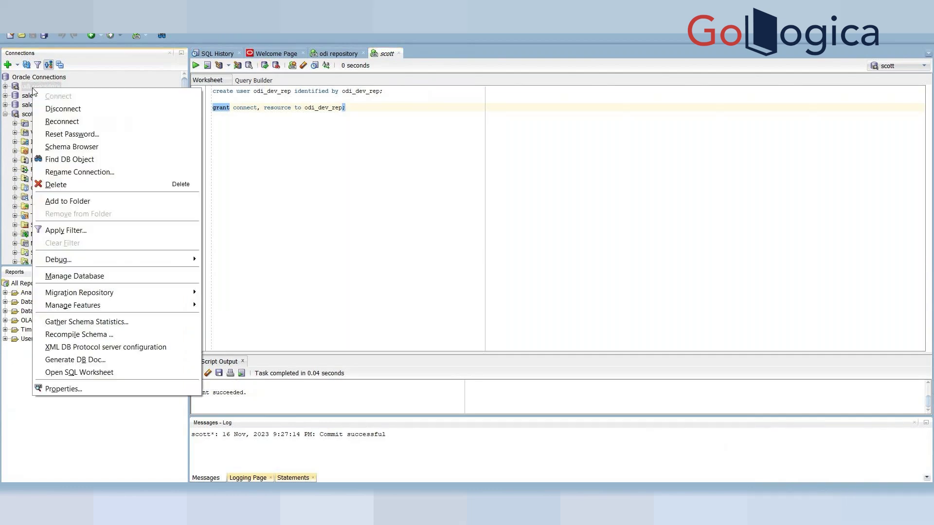
{"action": "left_click", "coordinate": [122, 391]}
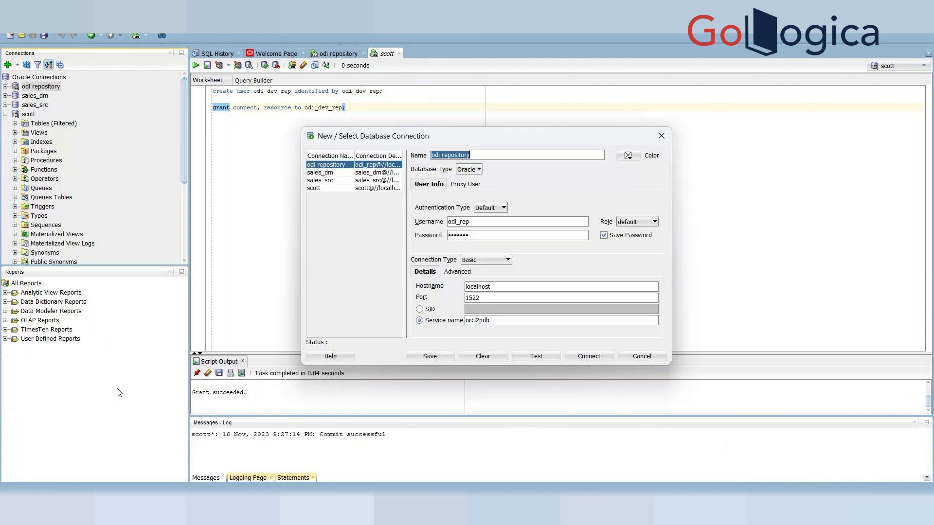
{"action": "left_click", "coordinate": [504, 155]}
{"action": "type", "text": "dev"}
{"action": "key", "text": "BackSpace"}
{"action": "key", "text": "BackSpace"}
{"action": "key", "text": "BackSpace"}
{"action": "type", "text": "dev_re"}
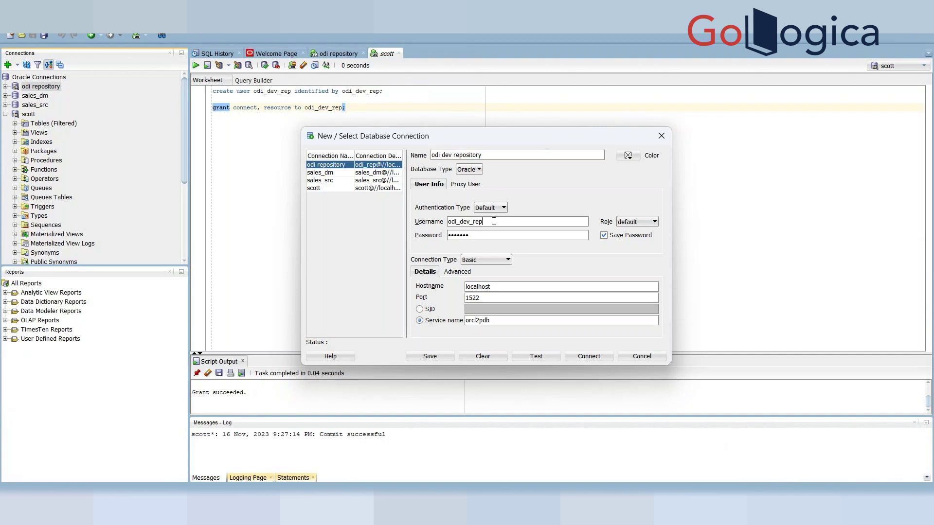
Step: Enter the odi_dev_rep user's password, test the connection, and connect
{"action": "left_click_drag", "start_coordinate": [492, 222], "coordinate": [417, 224]}
{"action": "key", "text": "Tab"}
{"action": "left_click", "coordinate": [533, 358]}
{"action": "left_click", "coordinate": [587, 357]}
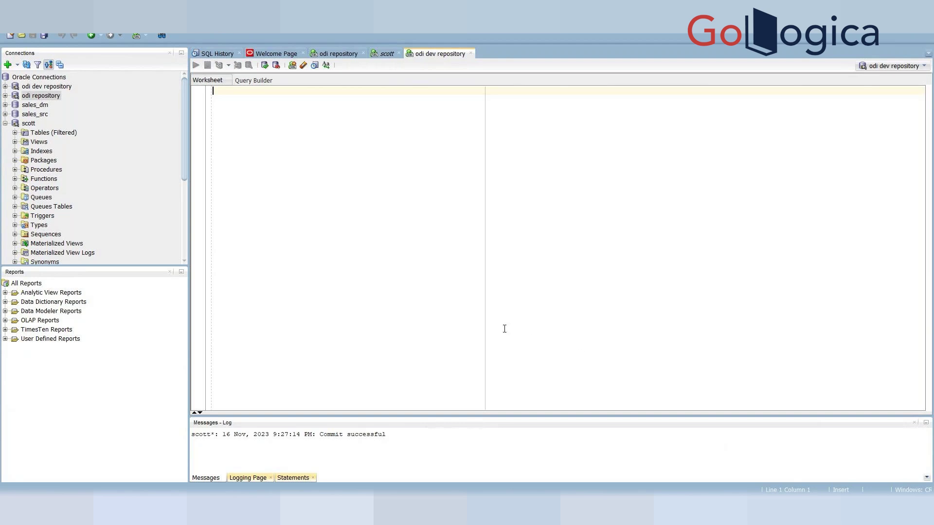
Step: Expand odi dev repository's Tables (Filtered) to confirm it is empty, then bring ODI Studio forward
{"action": "left_click", "coordinate": [6, 87]}
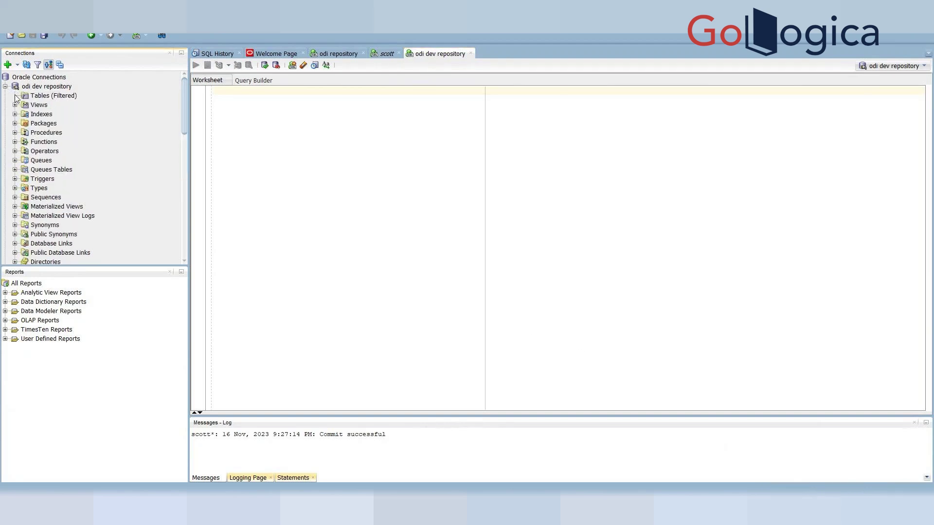
{"action": "left_click", "coordinate": [16, 96]}
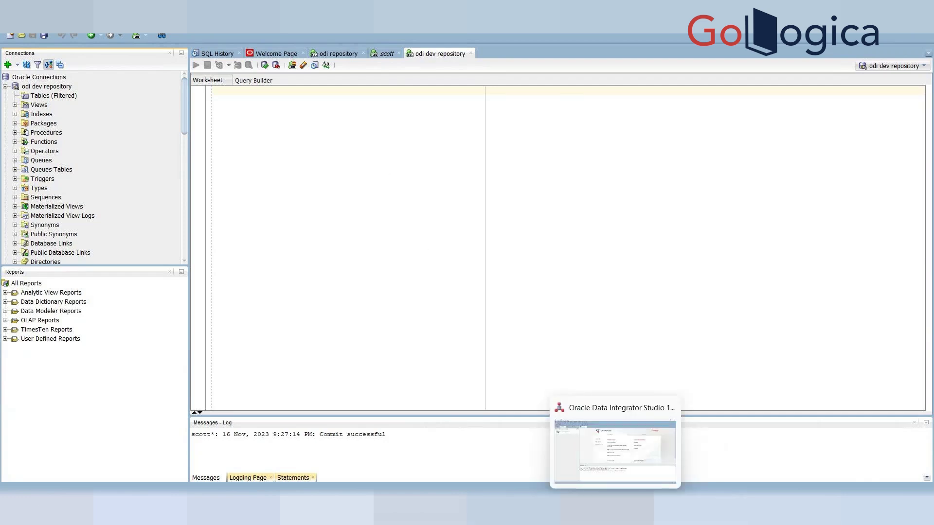
{"action": "left_click", "coordinate": [615, 513]}
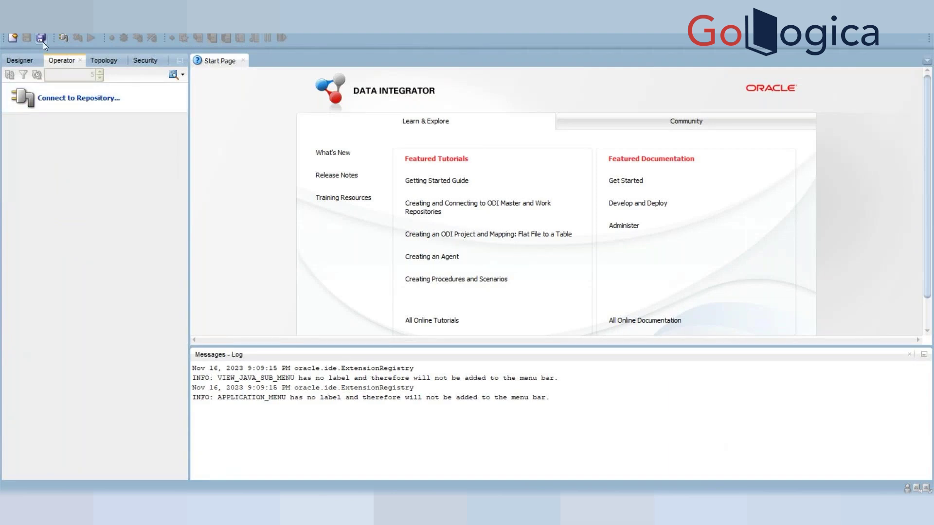
Step: Launch the Master Repository Creation Wizard from the File > New gallery
{"action": "key", "text": "alt+f"}
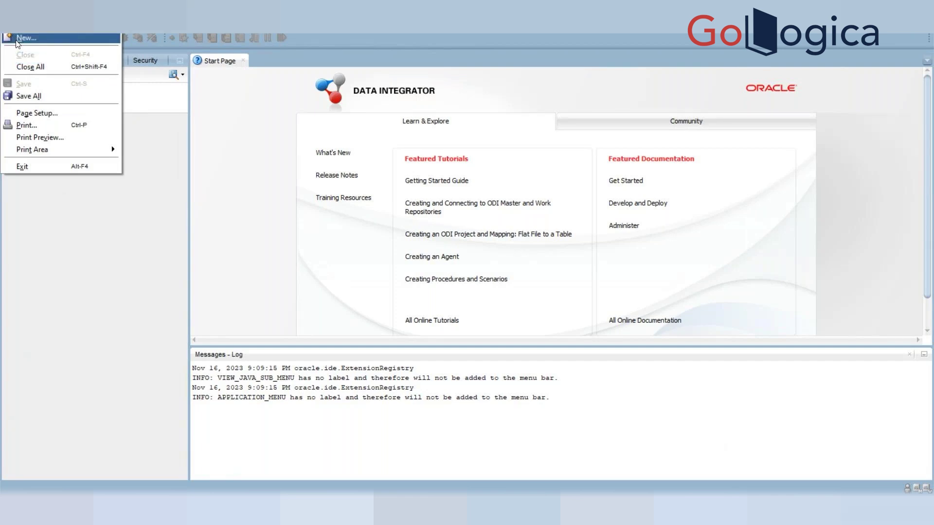
{"action": "left_click", "coordinate": [27, 38]}
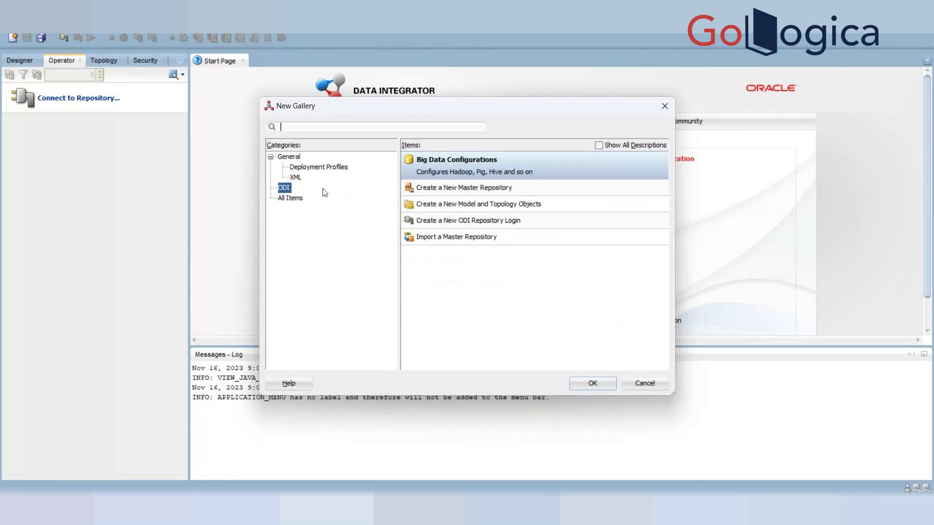
{"action": "left_click", "coordinate": [491, 191]}
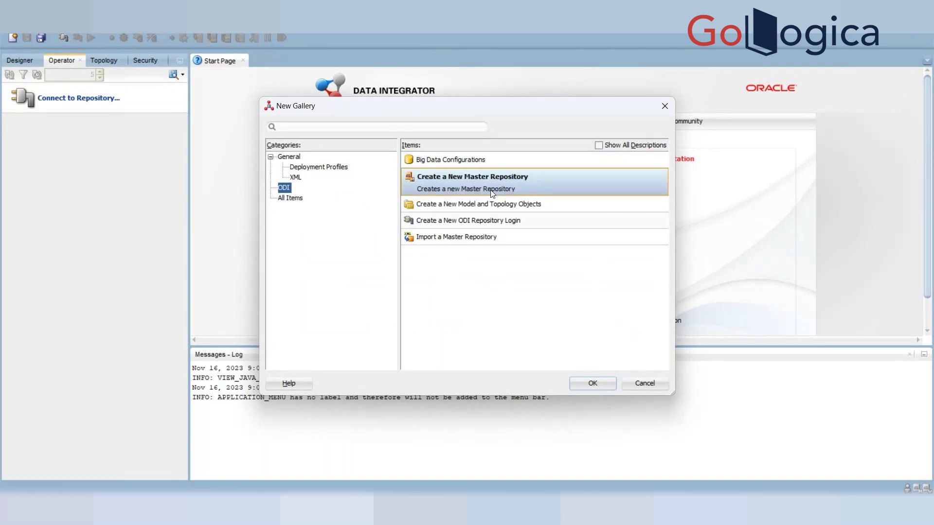
{"action": "left_click", "coordinate": [591, 384]}
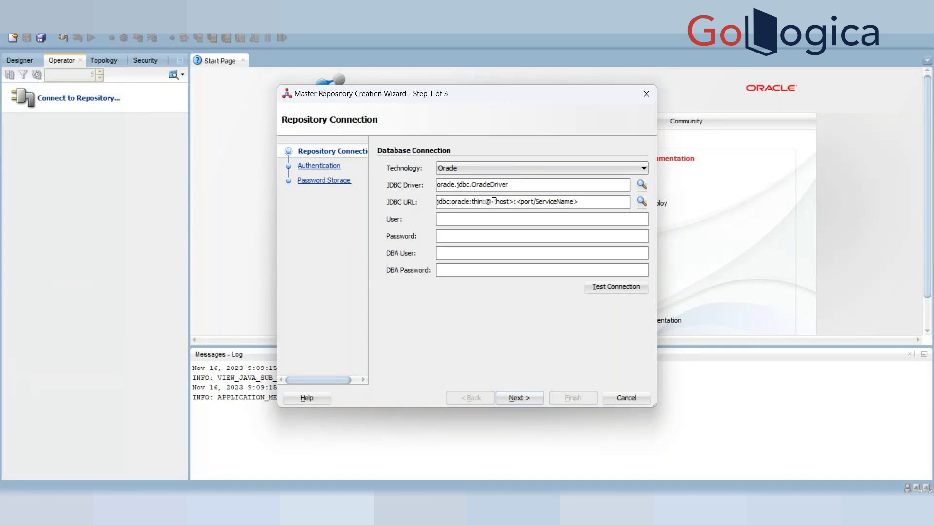
Step: Fill the JDBC URL placeholders with host localhost, port 1522 and service orcl2pdb
{"action": "left_click_drag", "start_coordinate": [492, 202], "coordinate": [514, 202]}
{"action": "type", "text": "localhost"}
{"action": "left_click_drag", "start_coordinate": [520, 202], "coordinate": [536, 202]}
{"action": "type", "text": "1522"}
{"action": "left_click_drag", "start_coordinate": [537, 202], "coordinate": [605, 204]}
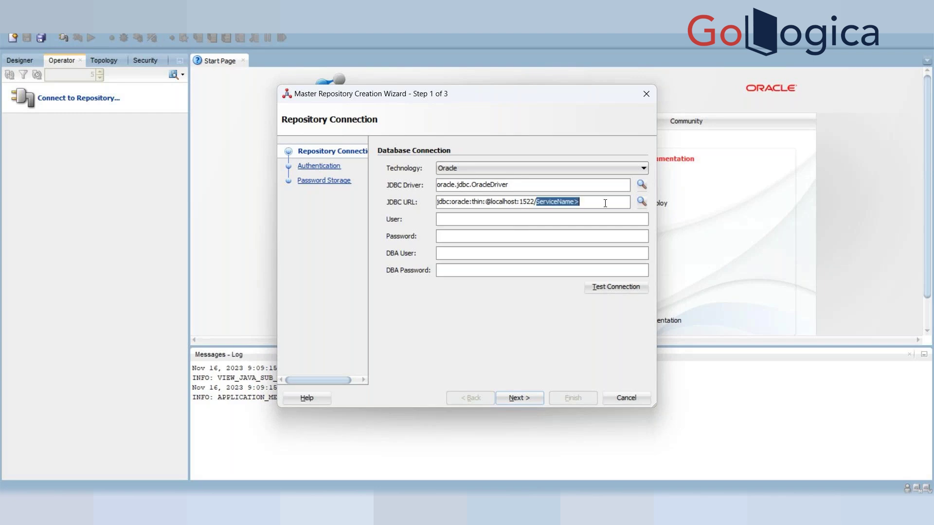
{"action": "type", "text": "orcl2pdb"}
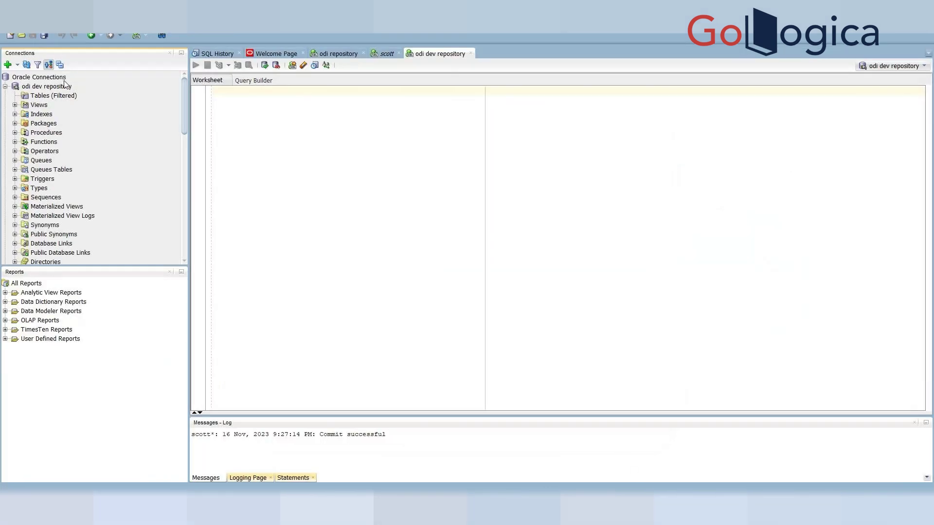
Step: Review the odi dev repository connection's host, port and service, then return to the ODI wizard
{"action": "left_click", "coordinate": [66, 87]}
{"action": "right_click", "coordinate": [66, 88]}
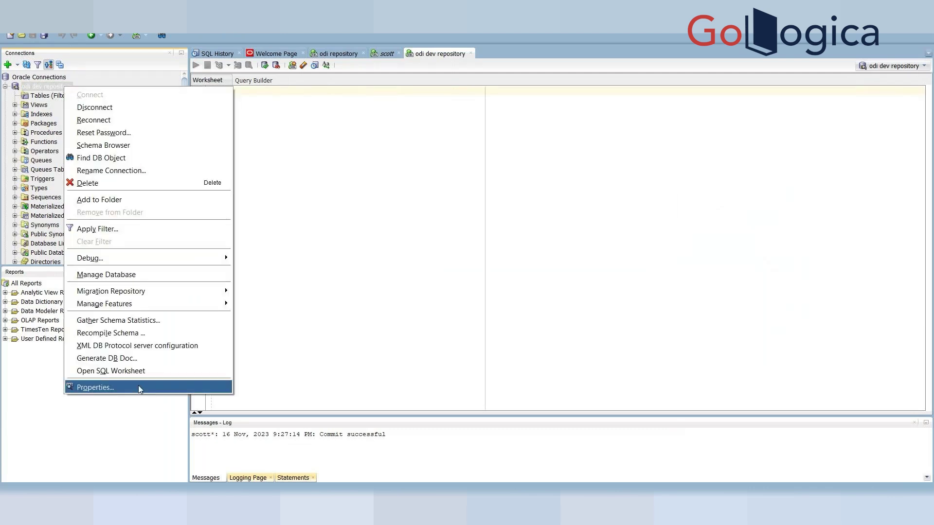
{"action": "left_click", "coordinate": [139, 387]}
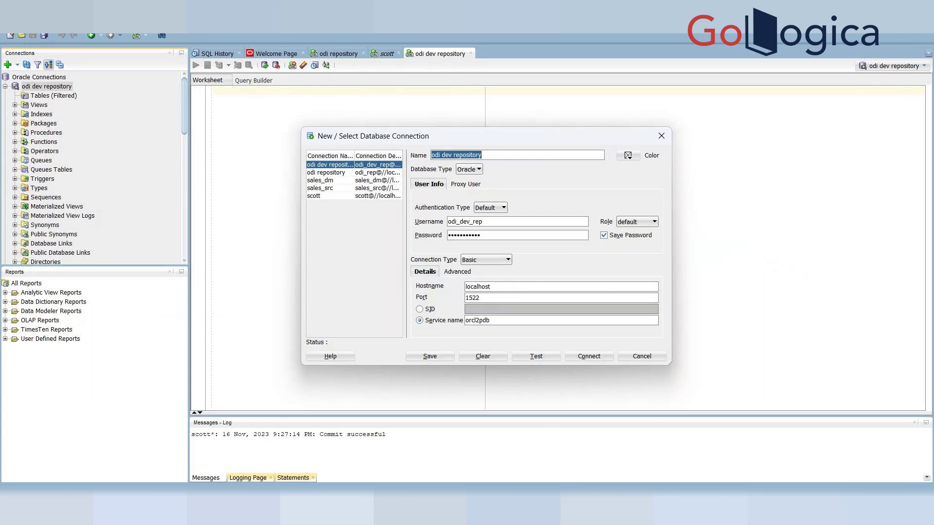
{"action": "mouse_move", "coordinate": [615, 520]}
{"action": "left_click", "coordinate": [615, 450]}
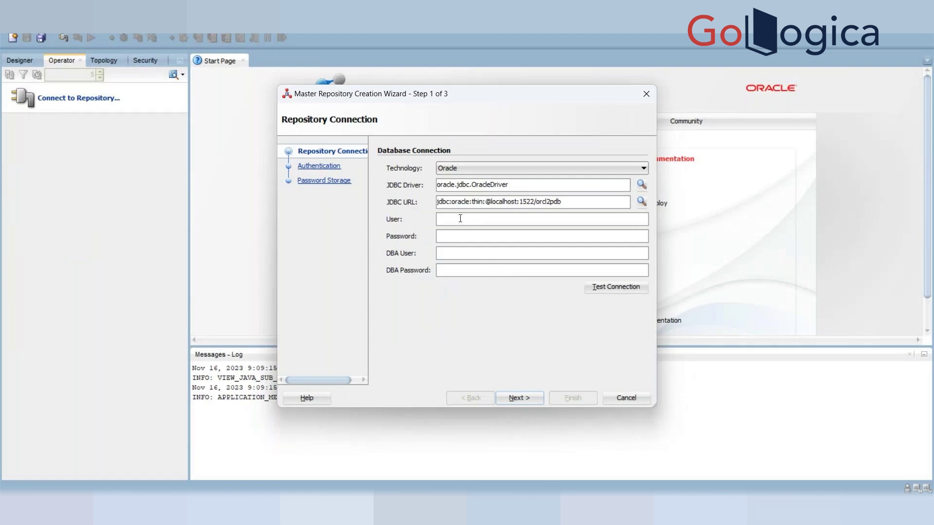
Step: Enter repository user ODI_DEV_REP and its password
{"action": "type", "text": "ODI"}
{"action": "key", "text": "BackSpace"}
{"action": "key", "text": "BackSpace"}
{"action": "key", "text": "BackSpace"}
{"action": "type", "text": "ODI_DEV_REP"}
{"action": "left_click", "coordinate": [466, 240]}
{"action": "type", "text": "••"}
Step: Enter the DBA user and password, test the connection successfully, and advance to Authentication
{"action": "mouse_move", "coordinate": [642, 511]}
{"action": "type", "text": "scott"}
{"action": "left_click", "coordinate": [458, 269]}
{"action": "type", "text": "tiger"}
{"action": "left_click", "coordinate": [611, 286]}
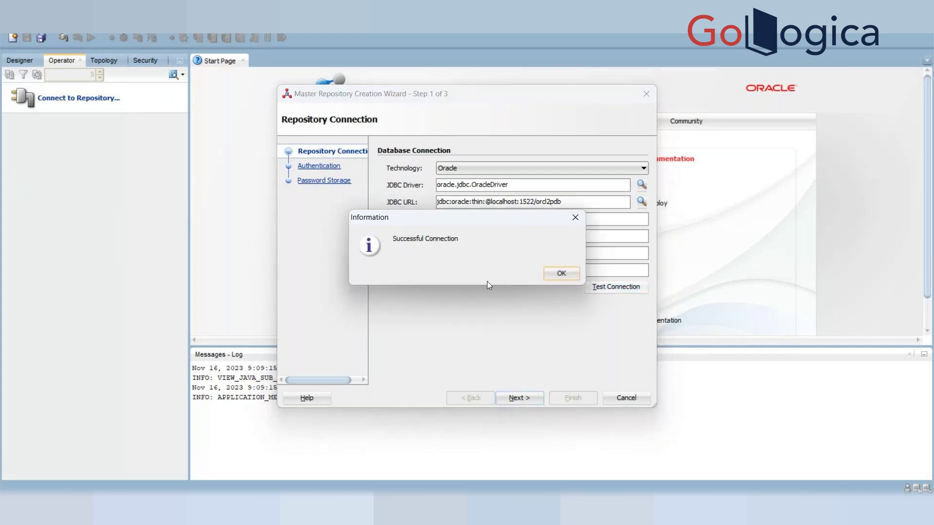
{"action": "left_click", "coordinate": [555, 273]}
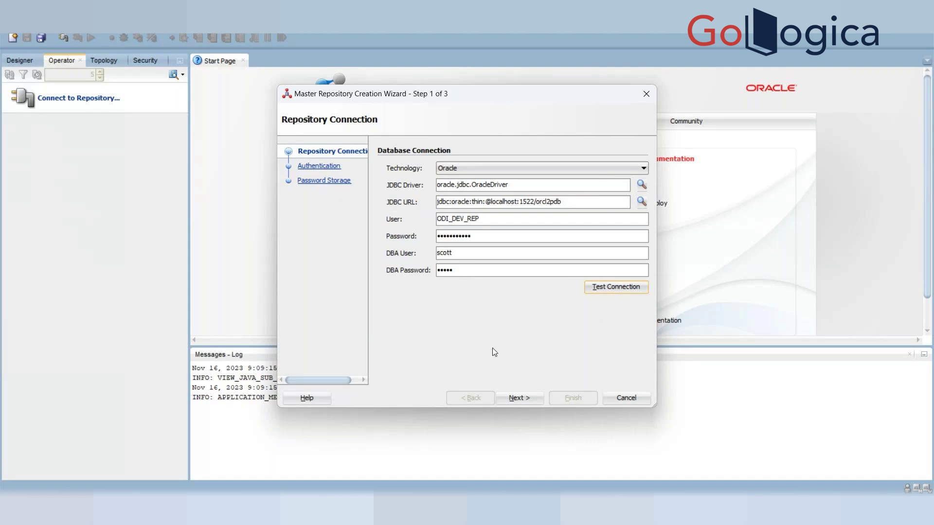
{"action": "left_click", "coordinate": [518, 398]}
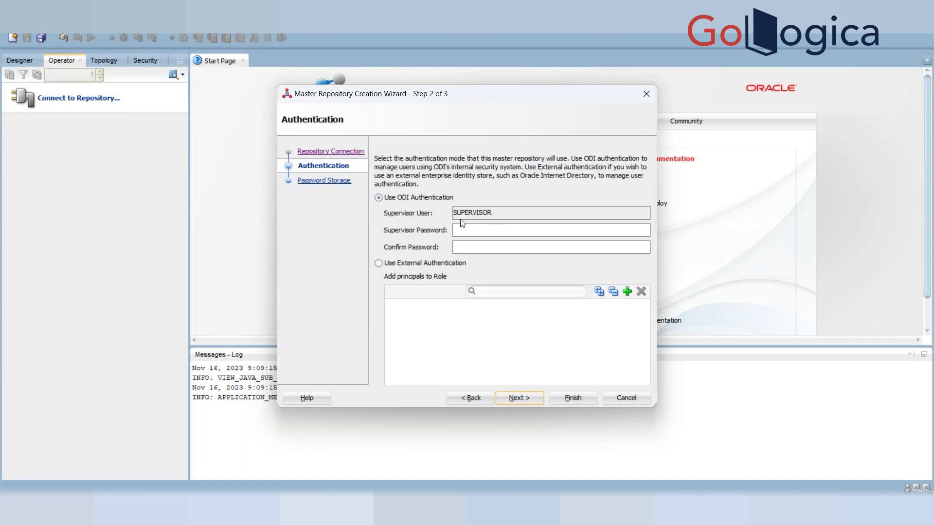
Step: Enter and confirm the SUPERVISOR password
{"action": "left_click", "coordinate": [473, 232]}
{"action": "type", "text": "••••••••"}
{"action": "left_click", "coordinate": [472, 243]}
{"action": "type", "text": "••••••••"}
Step: Keep Internal Password Storage and finish creating the master repository
{"action": "left_click", "coordinate": [520, 400]}
{"action": "left_click", "coordinate": [519, 399]}
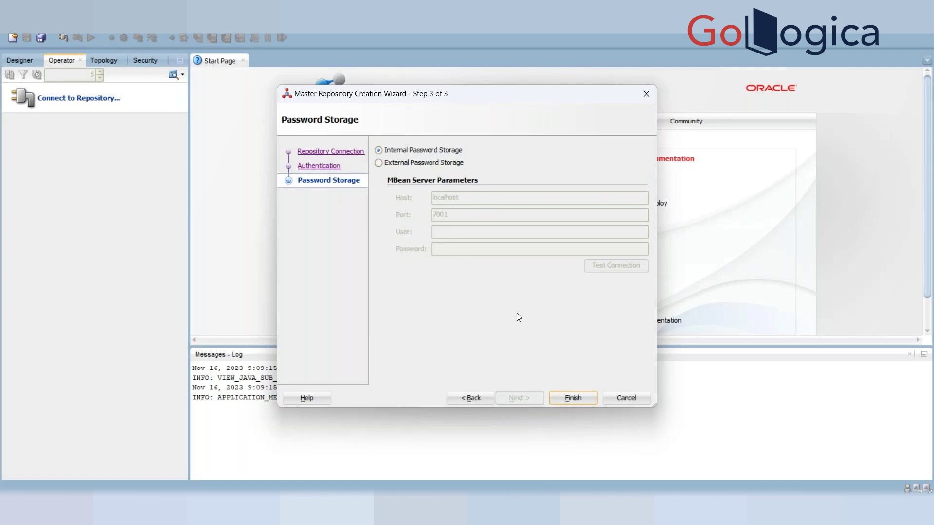
{"action": "left_click", "coordinate": [574, 401]}
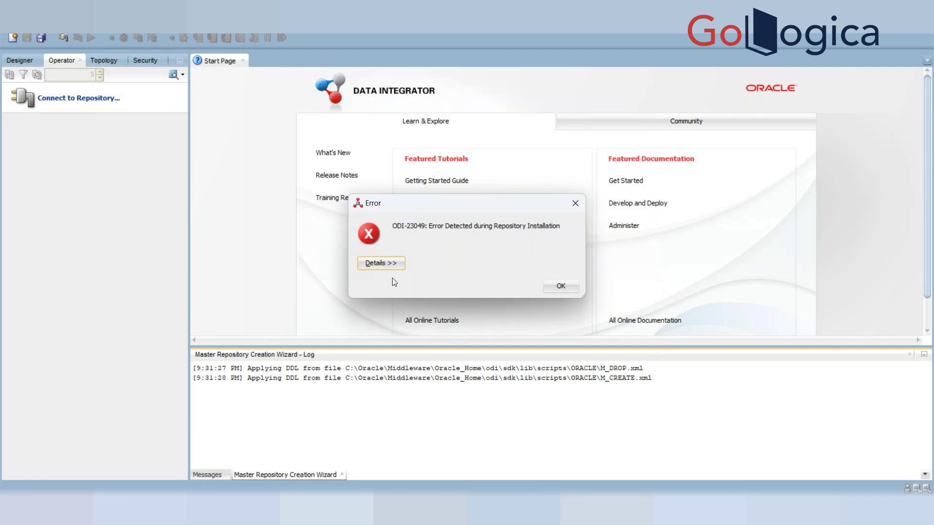
Step: Expand the error details to find ORA-01950 on tablespace USERS, then switch to SQL Developer
{"action": "left_click", "coordinate": [380, 264]}
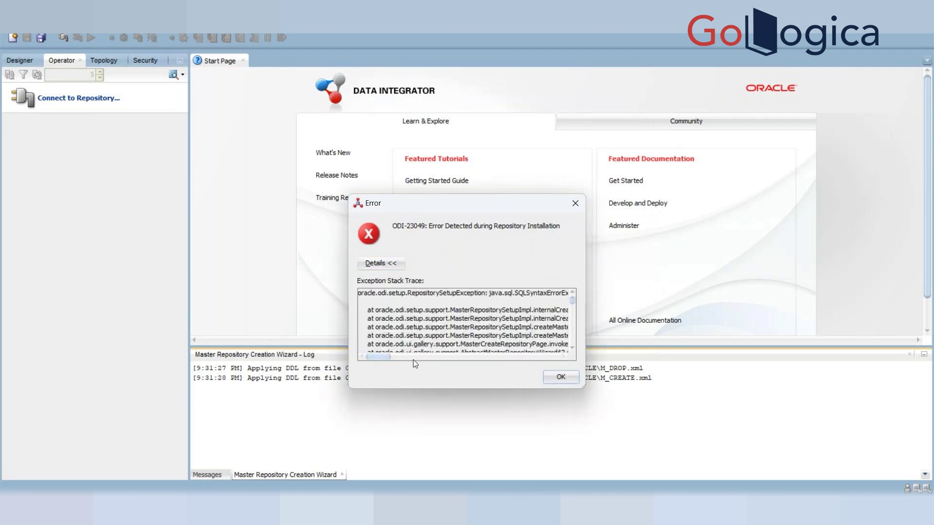
{"action": "left_click_drag", "start_coordinate": [389, 358], "coordinate": [412, 361]}
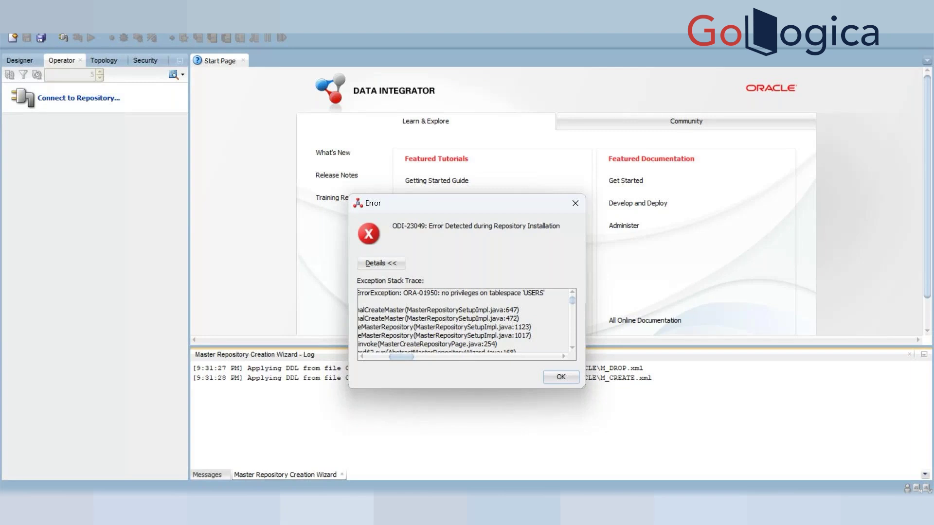
{"action": "left_click", "coordinate": [642, 482]}
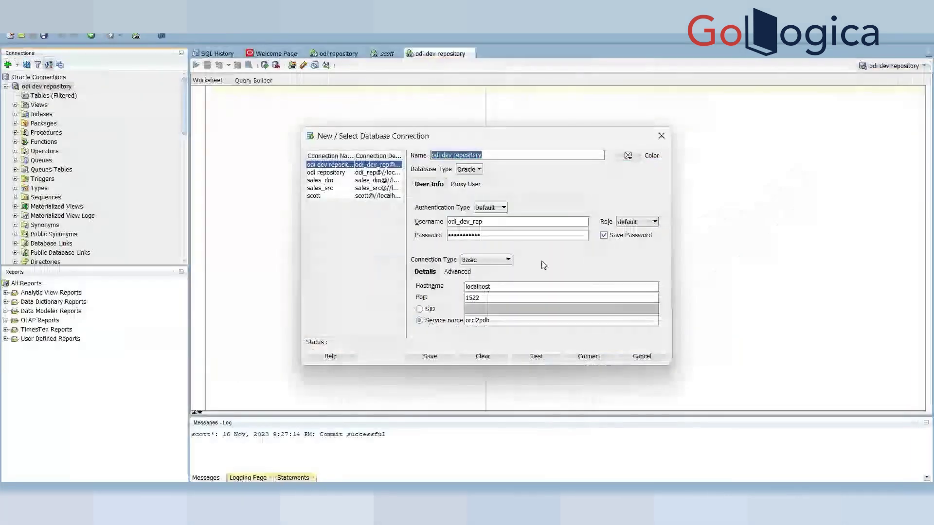
Step: In the scott worksheet, run GRANT TABLESPACE USERS TO ODI_DEV_REP
{"action": "left_click", "coordinate": [643, 356]}
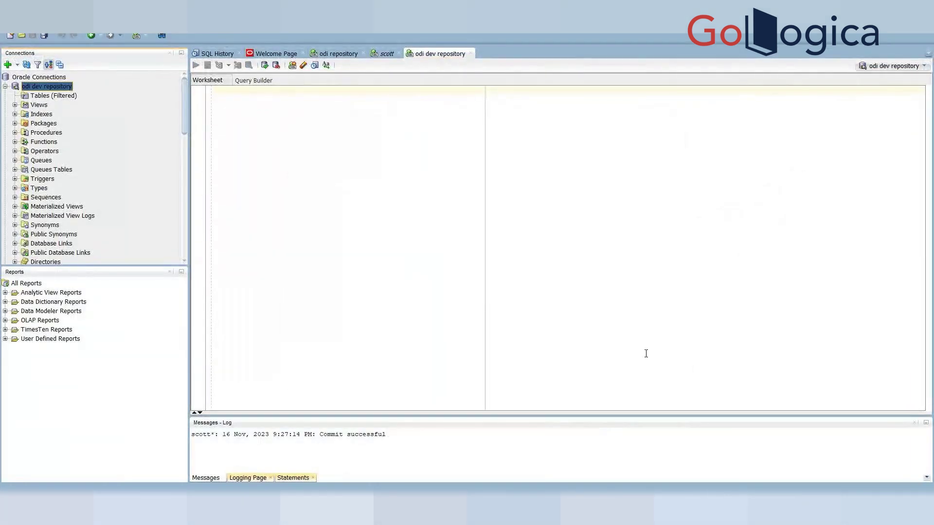
{"action": "left_click", "coordinate": [386, 54]}
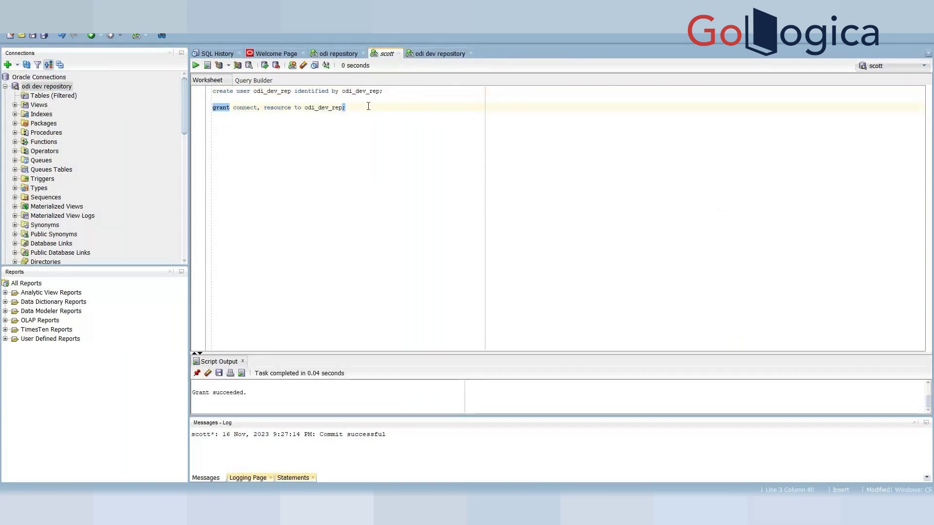
{"action": "key", "text": "Return"}
{"action": "key", "text": "Return"}
{"action": "type", "text": "GRANT"}
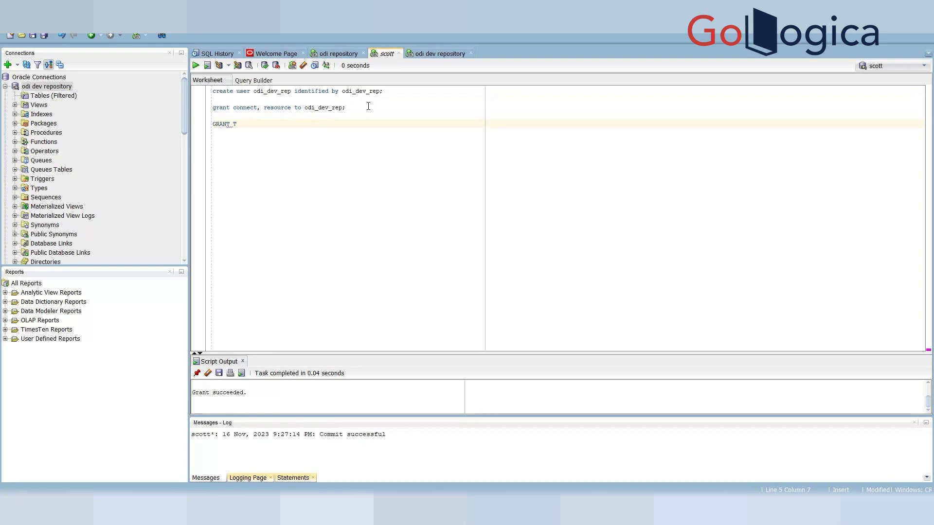
{"action": "type", "text": " TABLESPACE USERS TO "}
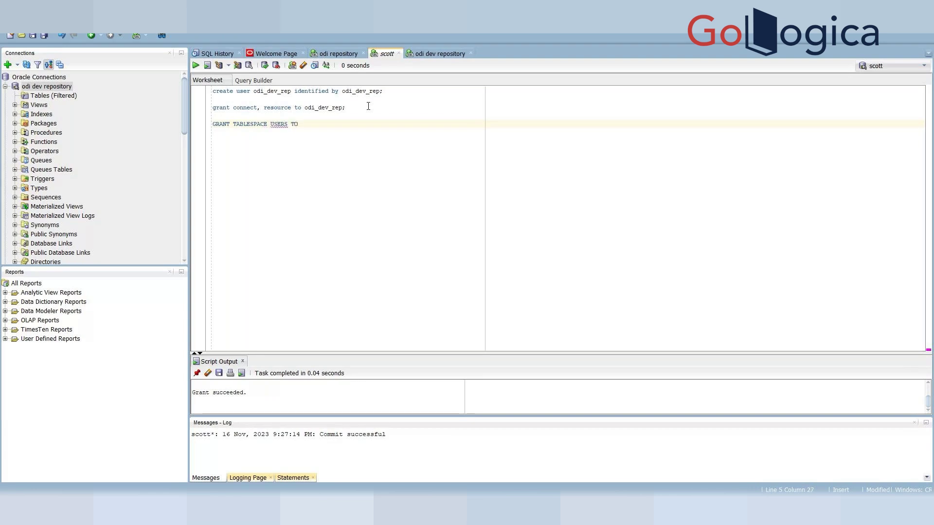
{"action": "type", "text": "ODI_DEV_REP;"}
{"action": "left_click", "coordinate": [196, 68]}
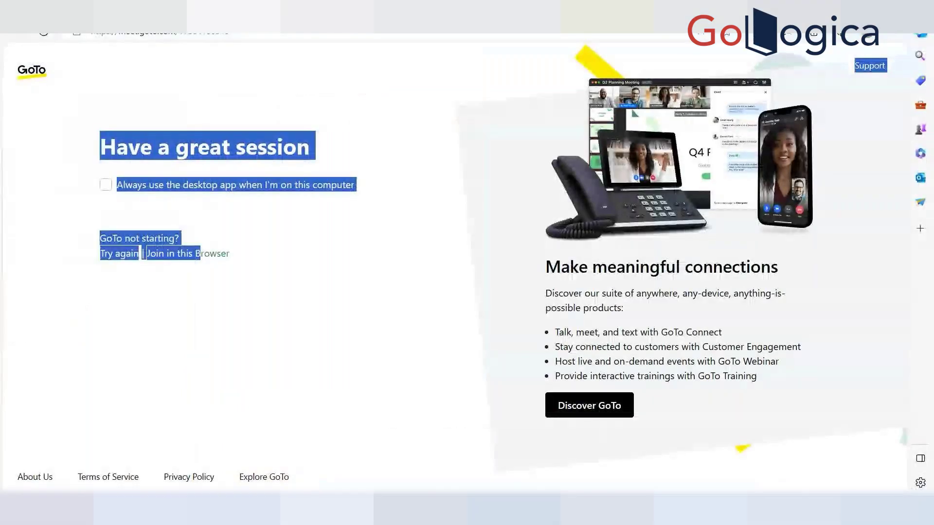
Step: Search Bing in a new Edge tab for 'GRANT USERS TABLESPACE TO A USER IN ORACLE'
{"action": "mouse_move", "coordinate": [63, 22]}
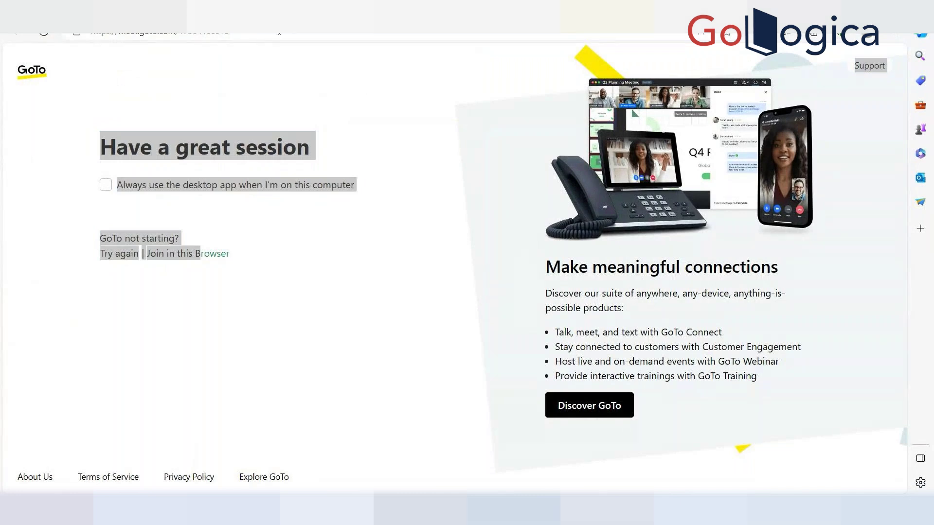
{"action": "key", "text": "ctrl+t"}
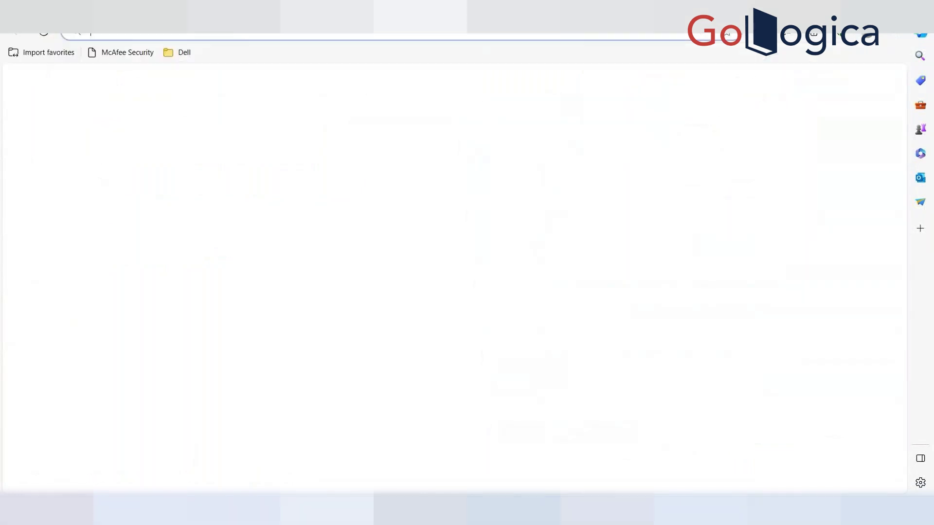
{"action": "type", "text": "G"}
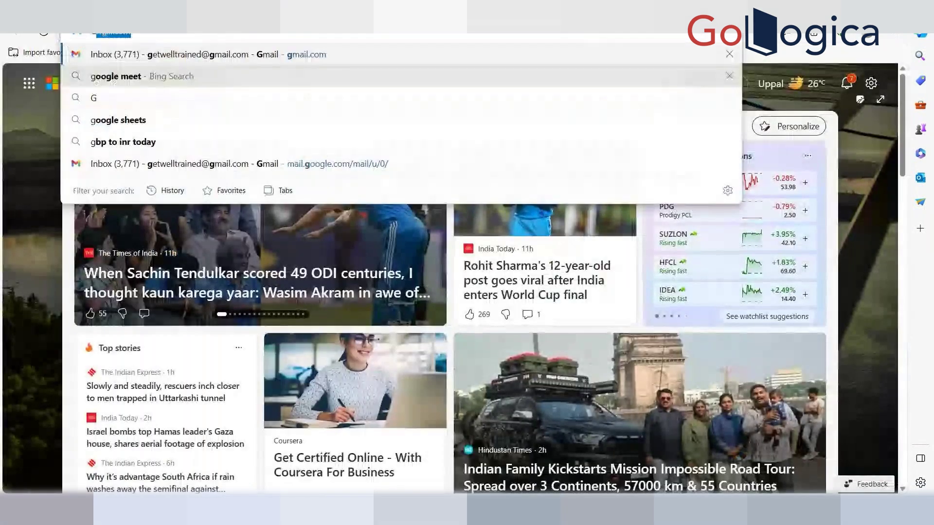
{"action": "type", "text": "RANT"}
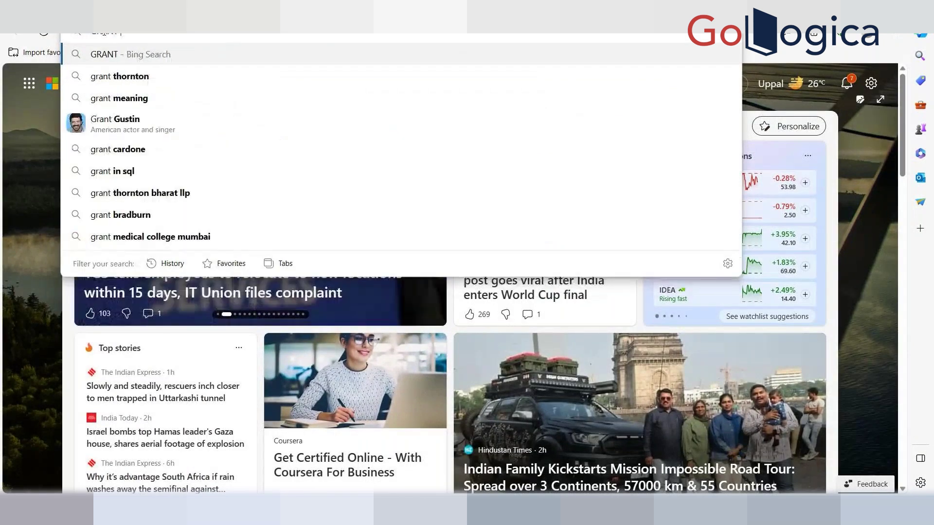
{"action": "type", "text": " U"}
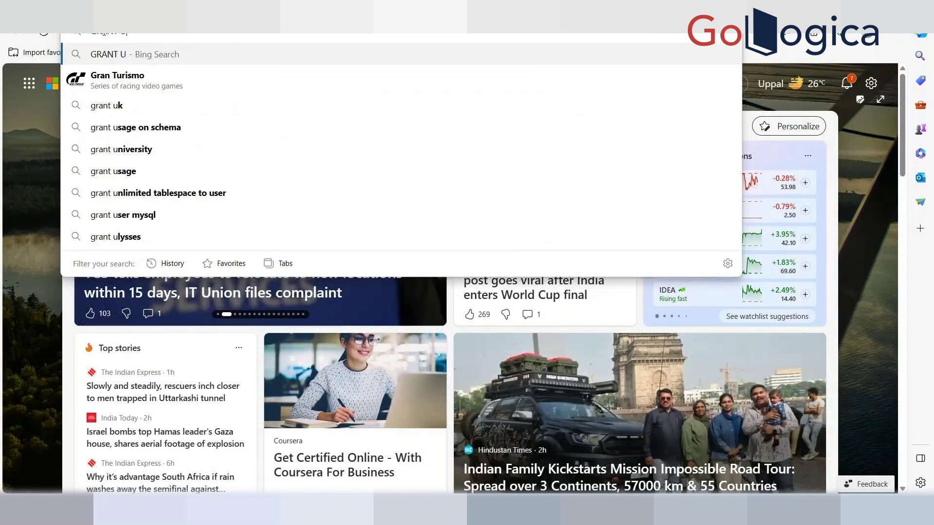
{"action": "type", "text": "SERS"}
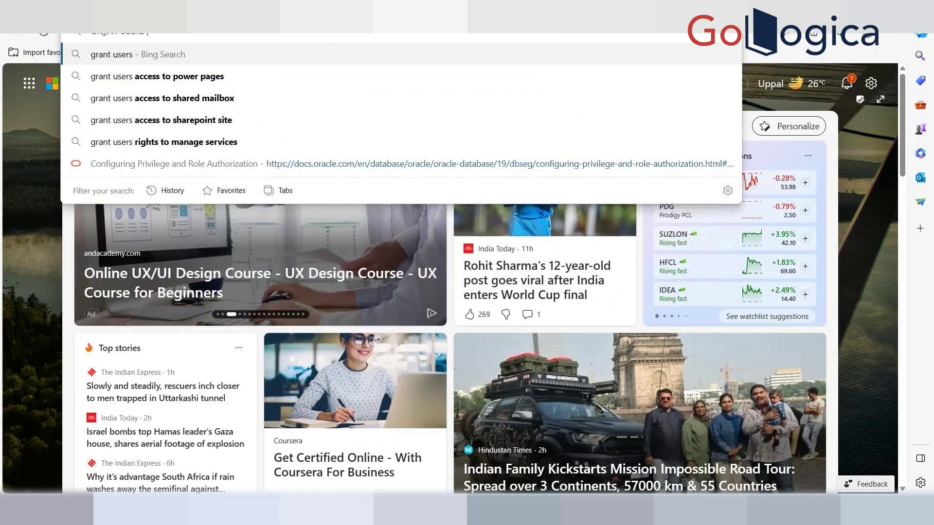
{"action": "type", "text": " T"}
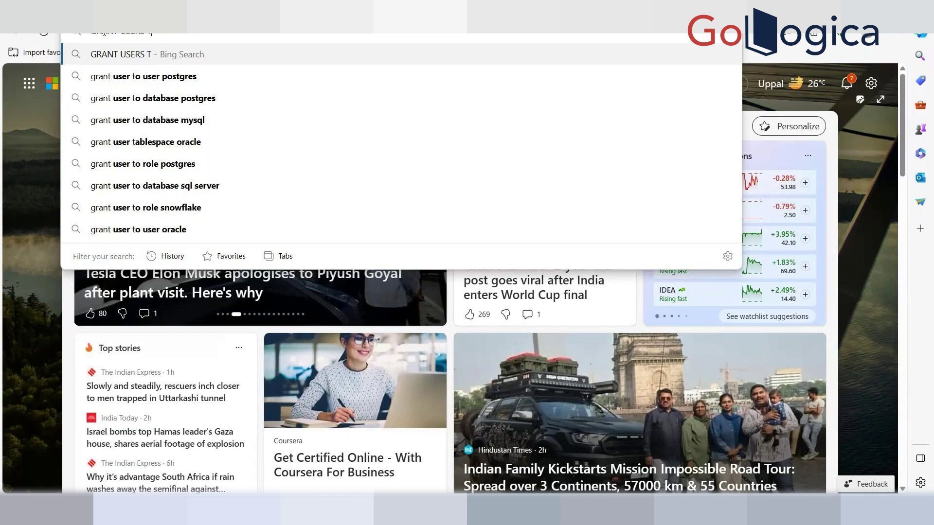
{"action": "type", "text": "A"}
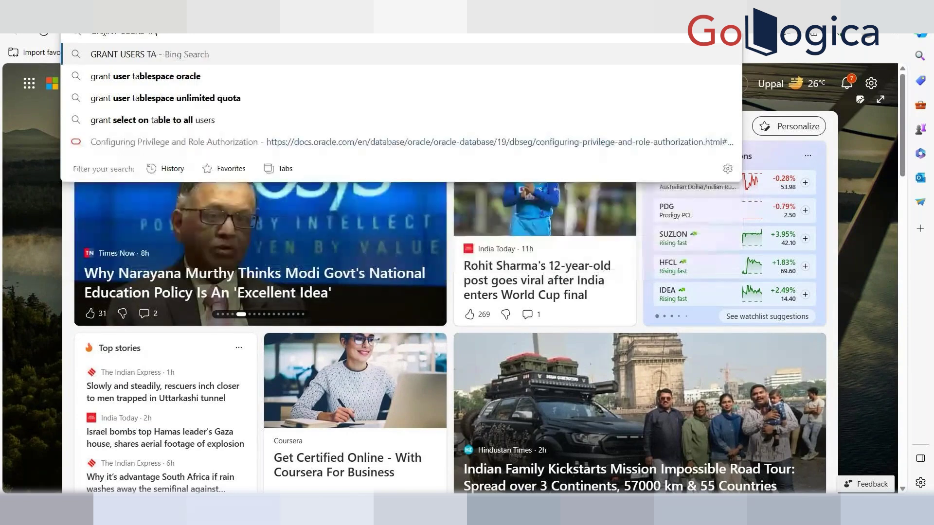
{"action": "type", "text": "BLESPACE T"}
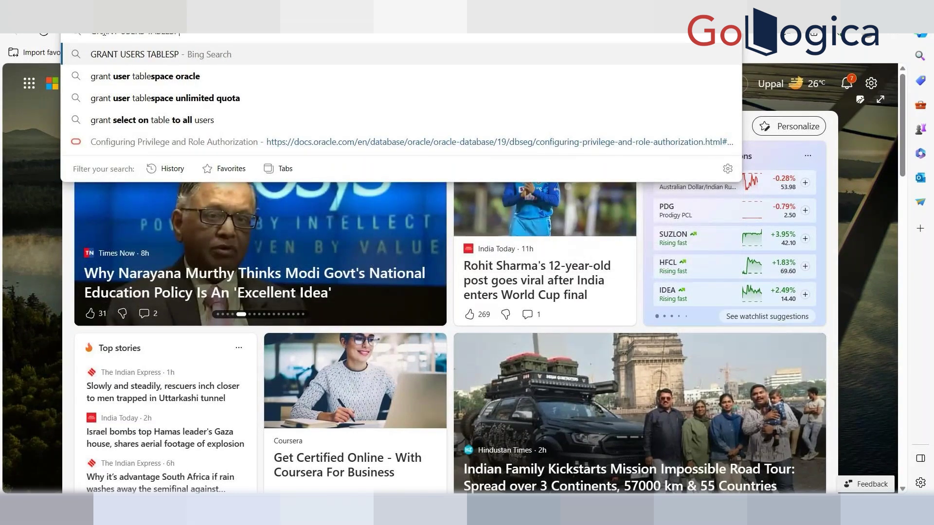
{"action": "type", "text": "A US"}
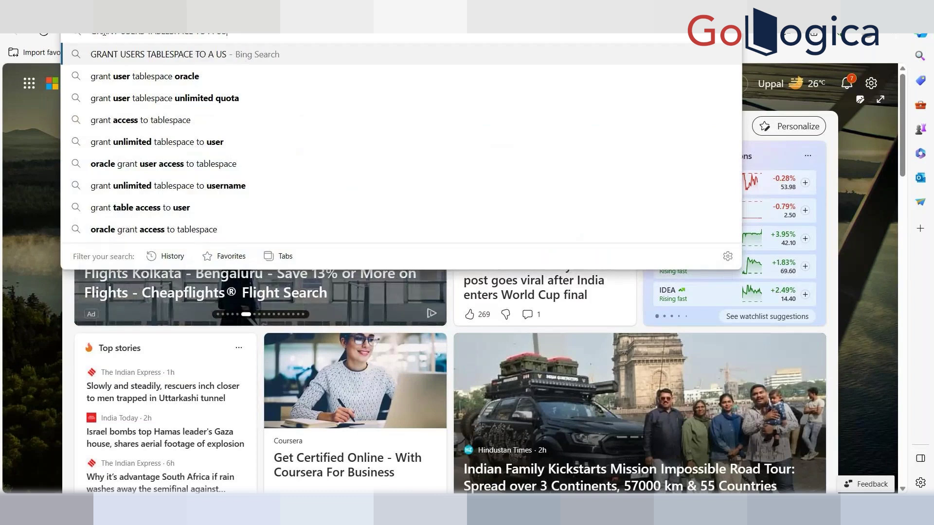
{"action": "type", "text": "ER"}
{"action": "type", "text": " IN O"}
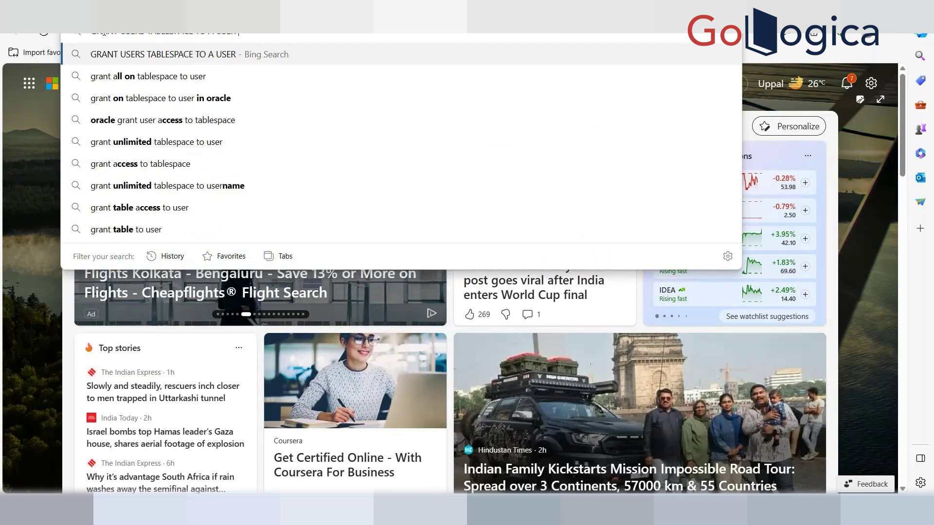
{"action": "type", "text": "RACLE"}
{"action": "key", "text": "Return"}
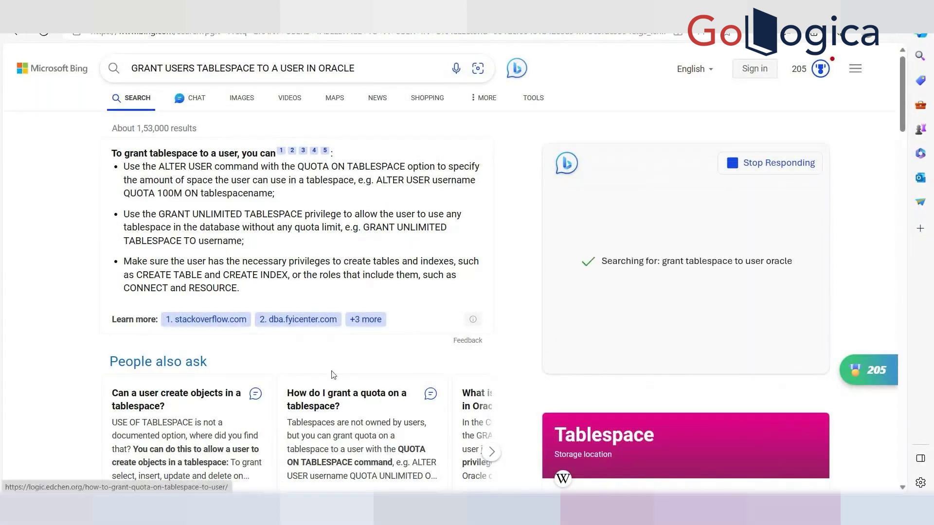
Step: Open the Stack Overflow answer and copy its ALTER USER ... QUOTA UNLIMITED example
{"action": "left_click", "coordinate": [178, 158]}
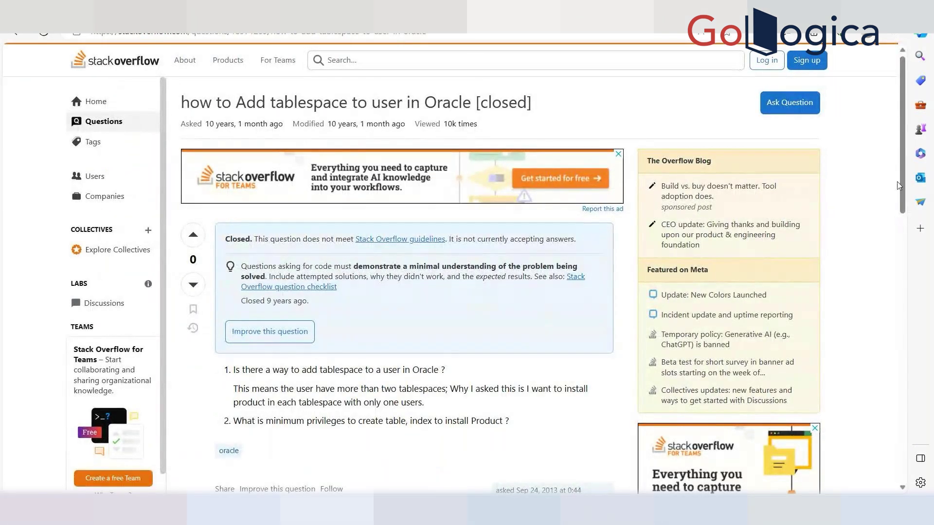
{"action": "left_click_drag", "start_coordinate": [901, 187], "coordinate": [918, 307]}
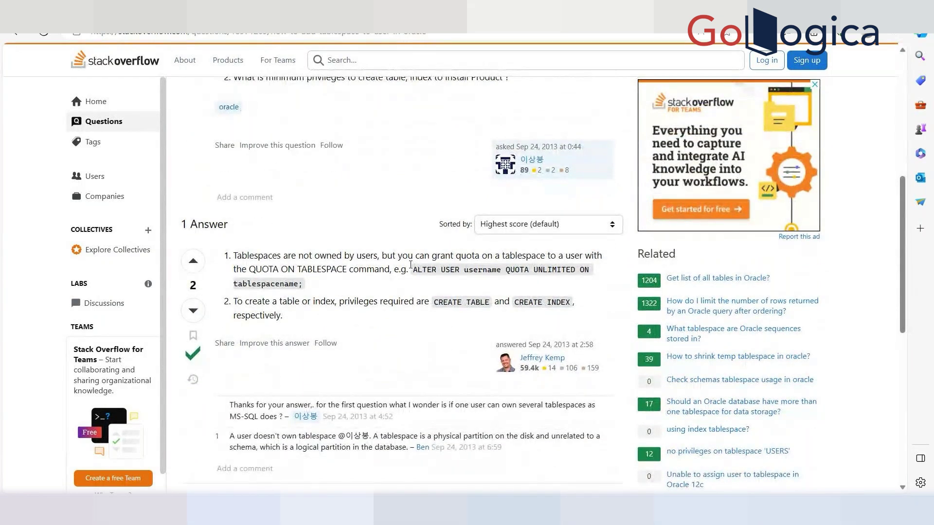
{"action": "left_click_drag", "start_coordinate": [412, 270], "coordinate": [427, 283]}
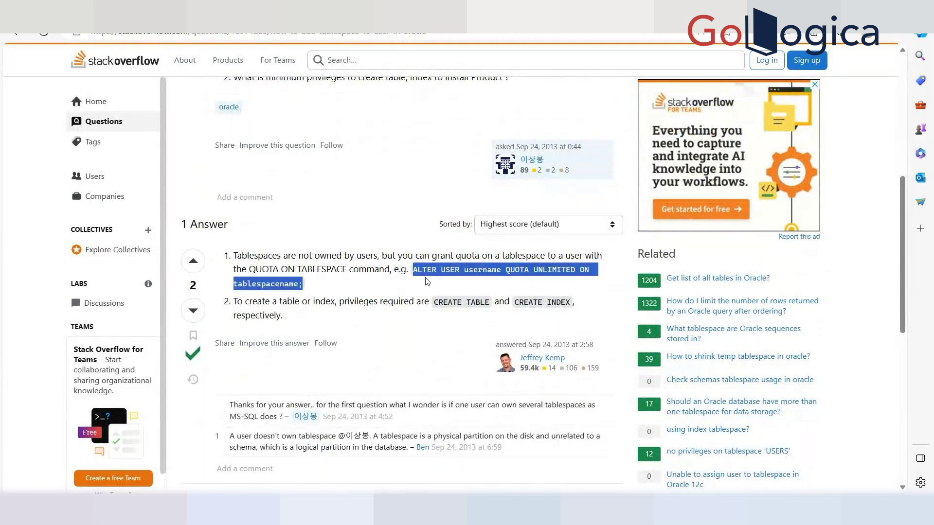
{"action": "key", "text": "ctrl+c"}
Step: Return to the SQL Developer scott worksheet
{"action": "left_click", "coordinate": [428, 284]}
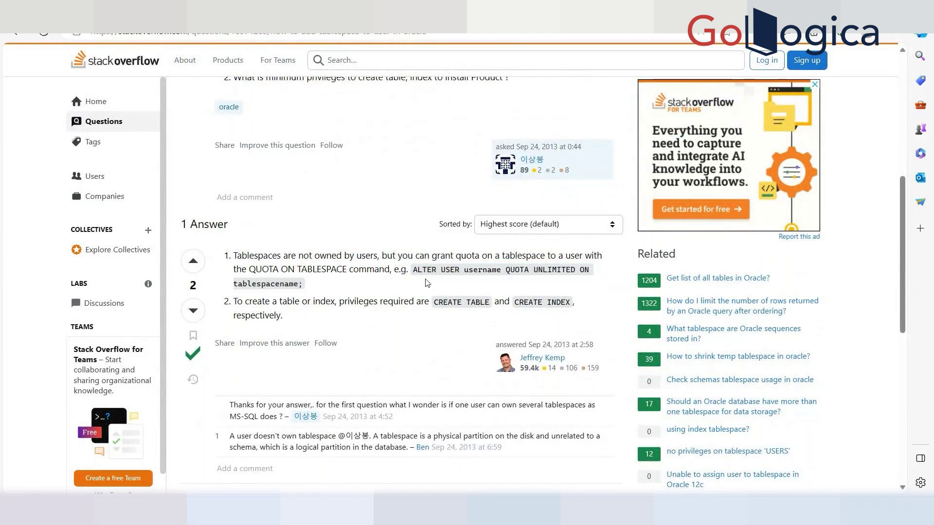
{"action": "mouse_move", "coordinate": [642, 513]}
{"action": "left_click", "coordinate": [642, 453]}
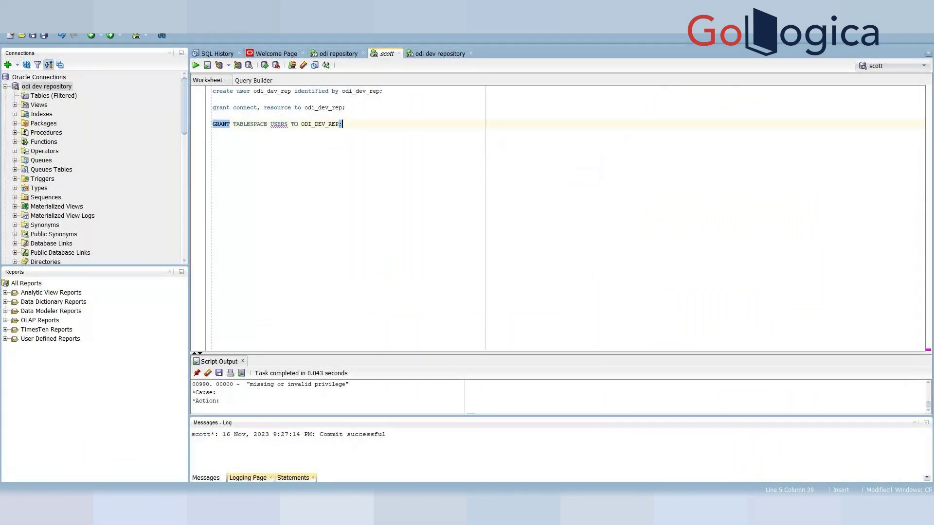
Step: Turn the pasted template into ALTER USER ODI_DEV_REP QUOTA UNLIMITED ON USERS
{"action": "key", "text": "Return"}
{"action": "key", "text": "Return"}
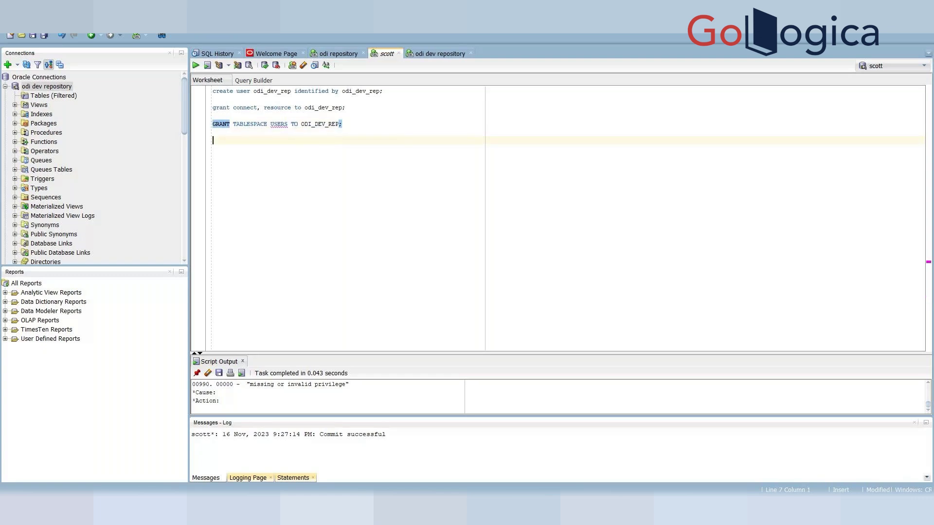
{"action": "key", "text": "ctrl+v"}
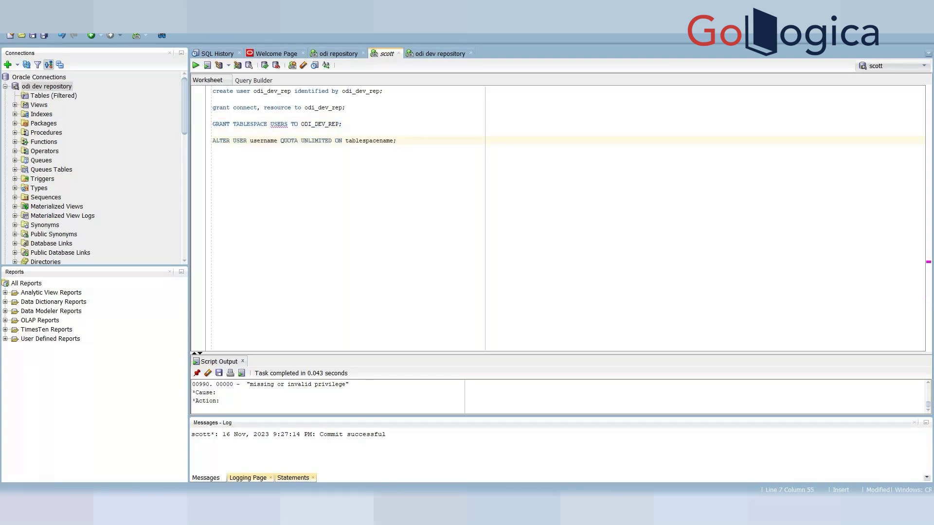
{"action": "left_click", "coordinate": [341, 125]}
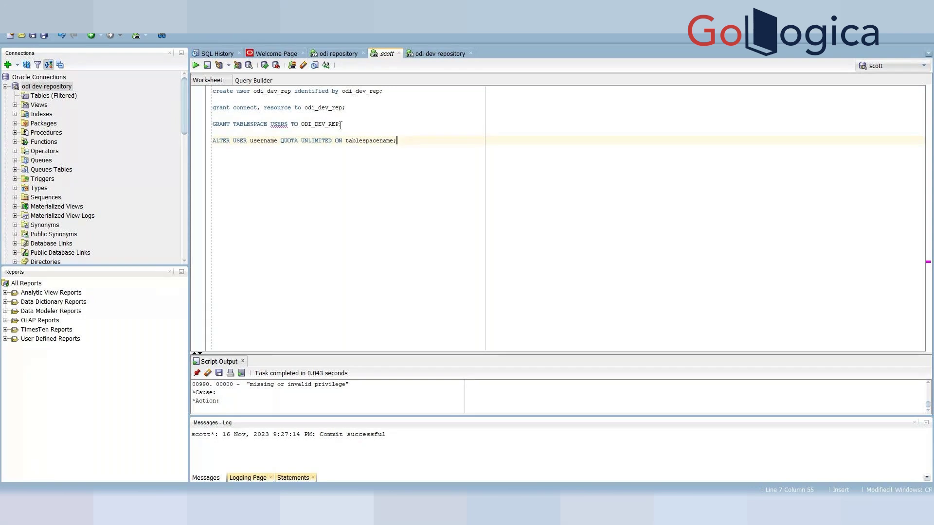
{"action": "left_click_drag", "start_coordinate": [341, 125], "coordinate": [301, 126]}
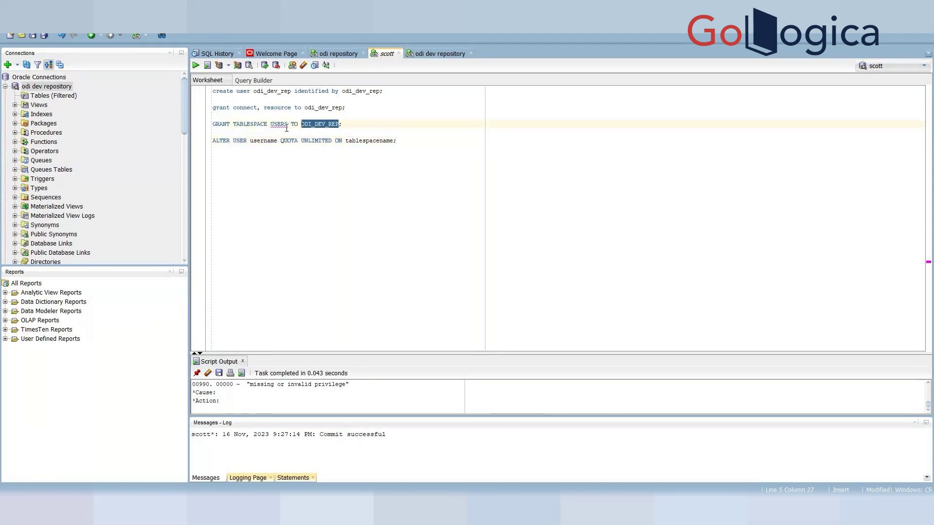
{"action": "left_click", "coordinate": [262, 142]}
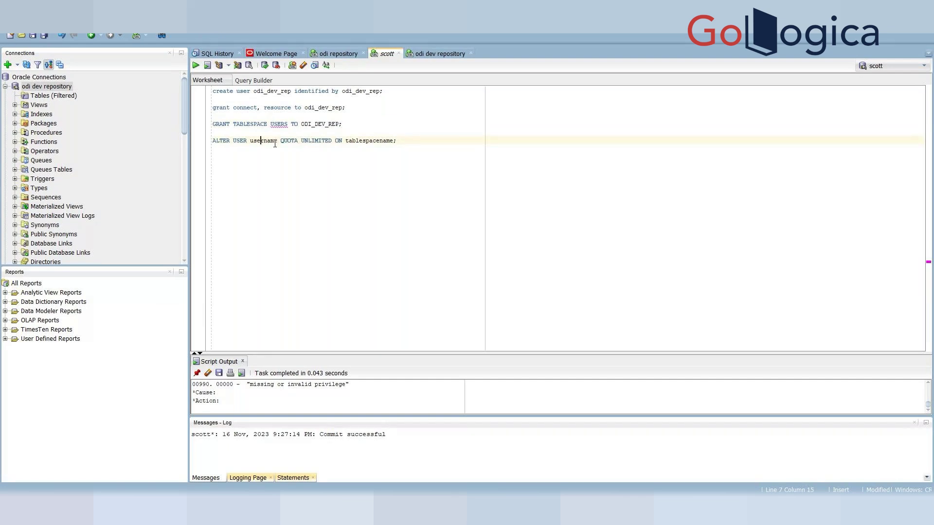
{"action": "left_click_drag", "start_coordinate": [279, 141], "coordinate": [251, 143]}
{"action": "key", "text": "ctrl+v"}
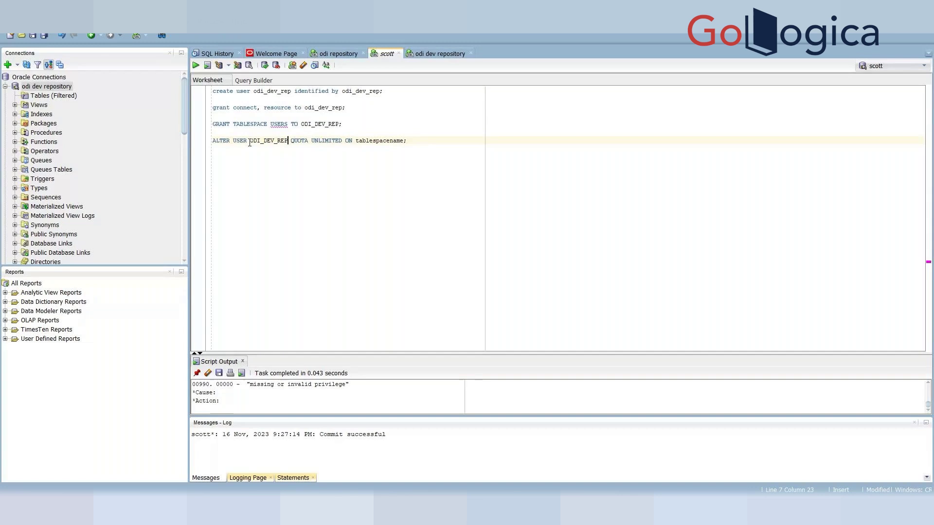
{"action": "left_click", "coordinate": [360, 141]}
{"action": "left_click_drag", "start_coordinate": [360, 141], "coordinate": [404, 141]}
{"action": "key", "text": "BackSpace"}
{"action": "key", "text": "BackSpace"}
{"action": "type", "text": "USERS"}
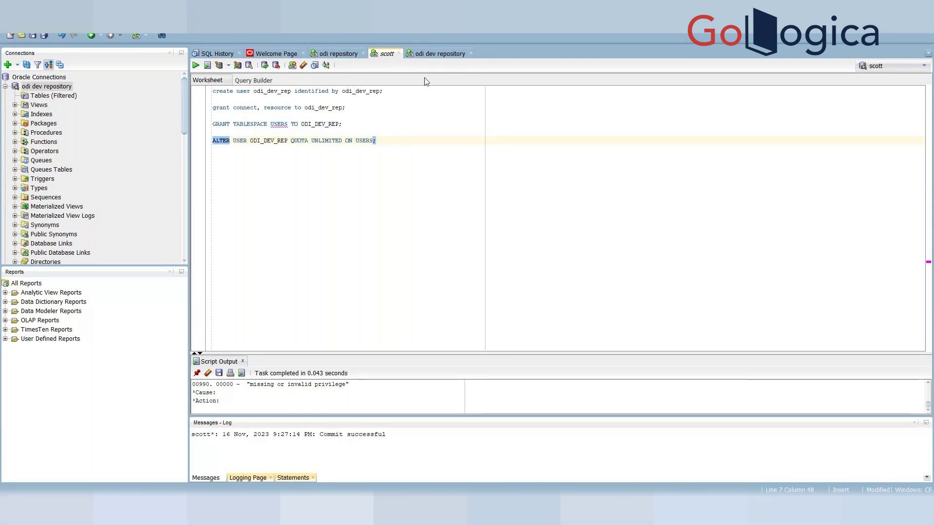
Step: Run and commit the quota statement, then go back to ODI Studio
{"action": "left_click_drag", "start_coordinate": [387, 141], "coordinate": [197, 142]}
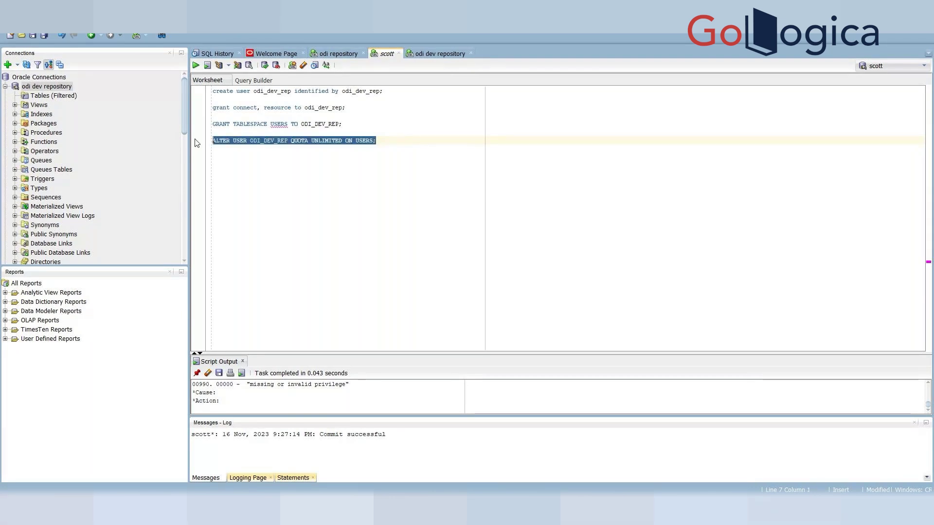
{"action": "left_click", "coordinate": [195, 65]}
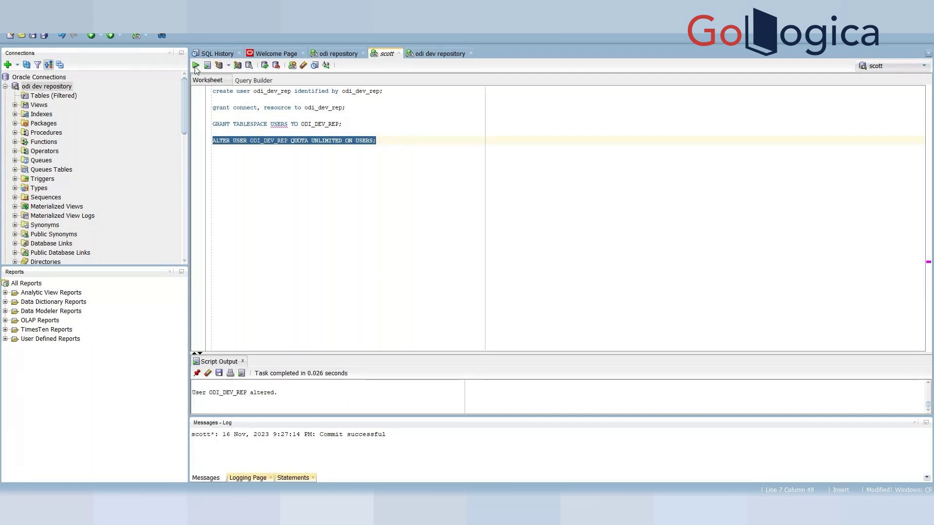
{"action": "left_click", "coordinate": [266, 66]}
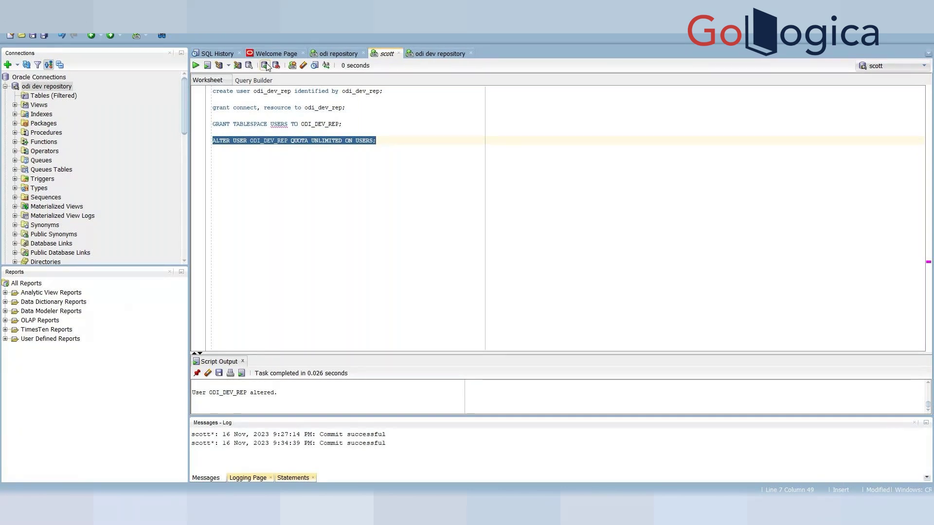
{"action": "left_click", "coordinate": [615, 513]}
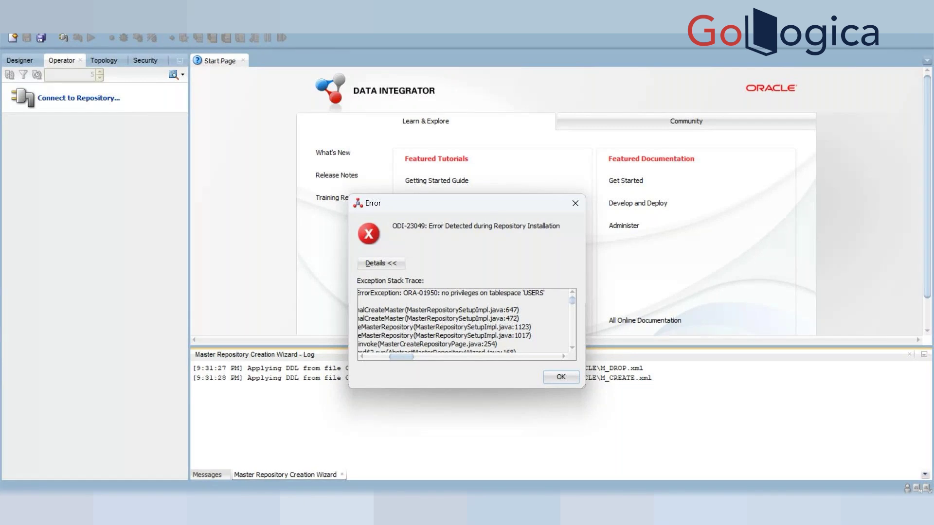
Step: Dismiss the ODI-23049 error and relaunch the Master Repository Creation Wizard from File > New
{"action": "left_click", "coordinate": [558, 372]}
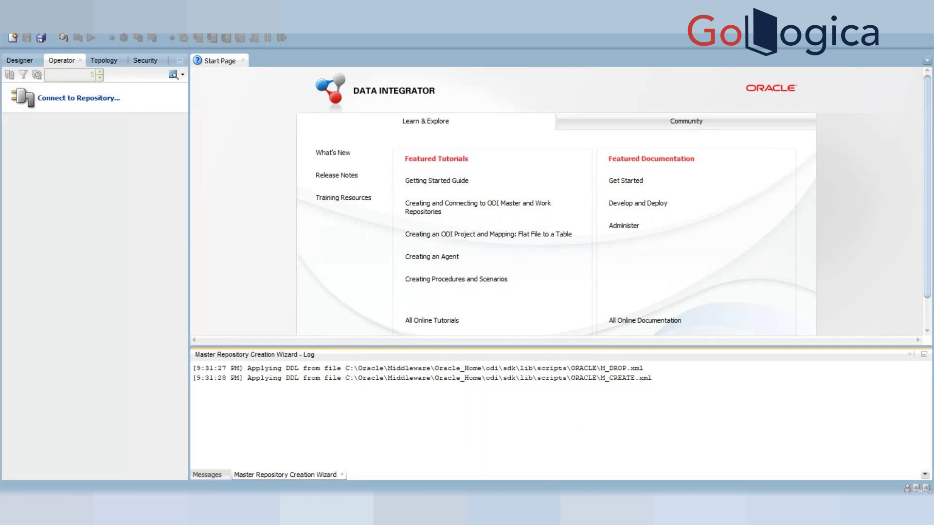
{"action": "left_click", "coordinate": [11, 25]}
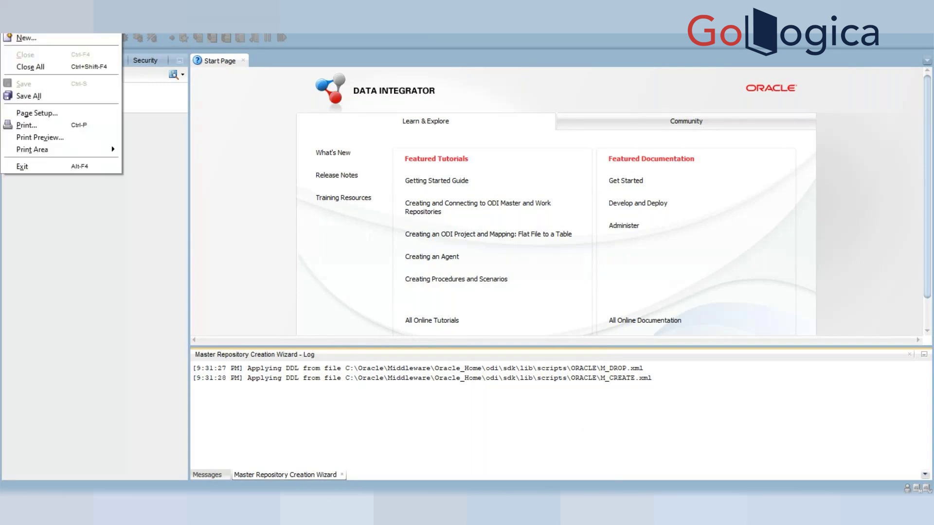
{"action": "left_click", "coordinate": [20, 39]}
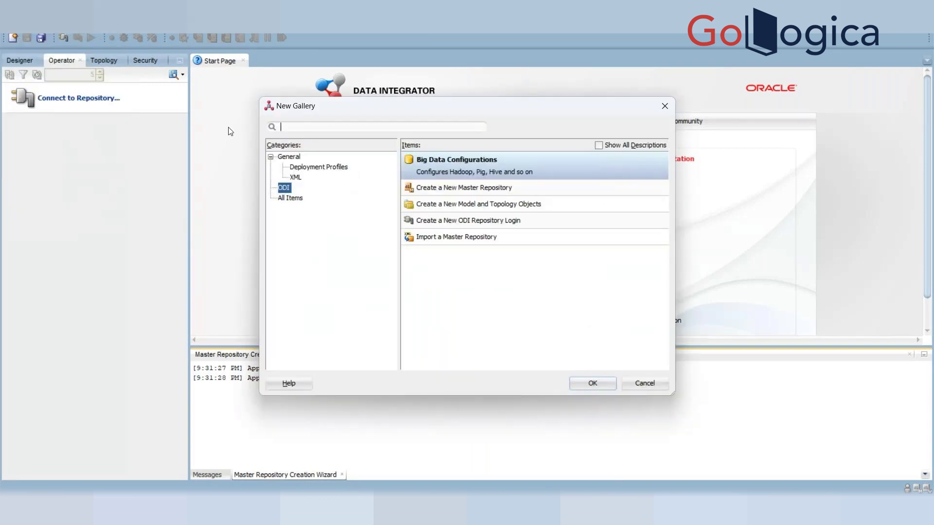
{"action": "left_click", "coordinate": [480, 192]}
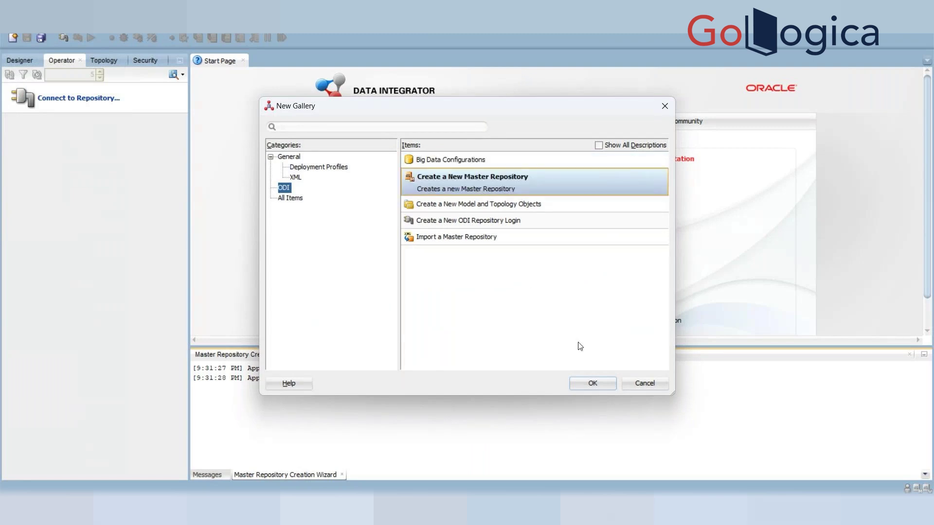
{"action": "left_click", "coordinate": [584, 380]}
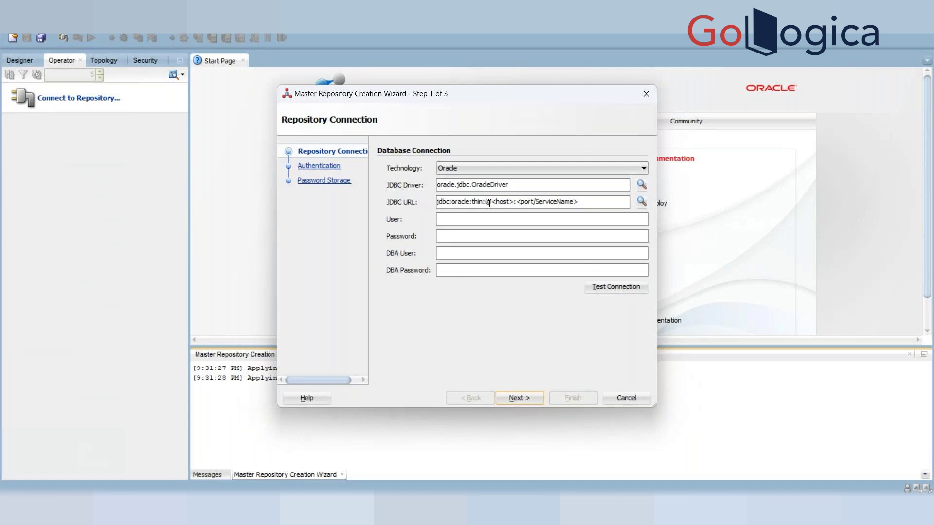
Step: Change the JDBC URL's host and port to localhost:1522
{"action": "left_click_drag", "start_coordinate": [491, 204], "coordinate": [516, 203]}
{"action": "left_click_drag", "start_coordinate": [516, 204], "coordinate": [515, 203]}
{"action": "type", "text": "localhost"}
{"action": "key", "text": "shift+End"}
{"action": "key", "text": "shift+Left"}
{"action": "key", "text": "shift+Left"}
{"action": "key", "text": "shift+Left"}
{"action": "key", "text": "shift+Left"}
{"action": "key", "text": "shift+Left"}
{"action": "key", "text": "shift+Left"}
{"action": "key", "text": "shift+Left"}
{"action": "key", "text": "shift+Left"}
{"action": "key", "text": "shift+Left"}
{"action": "key", "text": "shift+Left"}
{"action": "key", "text": "shift+Left"}
{"action": "key", "text": "shift+Left"}
{"action": "key", "text": "shift+Left"}
{"action": "key", "text": "BackSpace"}
{"action": "key", "text": "BackSpace"}
{"action": "type", "text": ":1522"}
{"action": "key", "text": "BackSpace"}
{"action": "key", "text": "BackSpace"}
{"action": "key", "text": "BackSpace"}
{"action": "key", "text": "BackSpace"}
{"action": "key", "text": "BackSpace"}
{"action": "key", "text": "Delete"}
{"action": "key", "text": "Delete"}
{"action": "key", "text": "Delete"}
{"action": "key", "text": "Delete"}
{"action": "key", "text": "Delete"}
{"action": "key", "text": "Delete"}
{"action": "key", "text": "Delete"}
Step: Finish the URL with orcl2pdb, enter ODI_DEV_REP and DBA scott credentials, and test the connection
{"action": "type", "text": "orcl2"}
{"action": "type", "text": "pd"}
{"action": "type", "text": "b"}
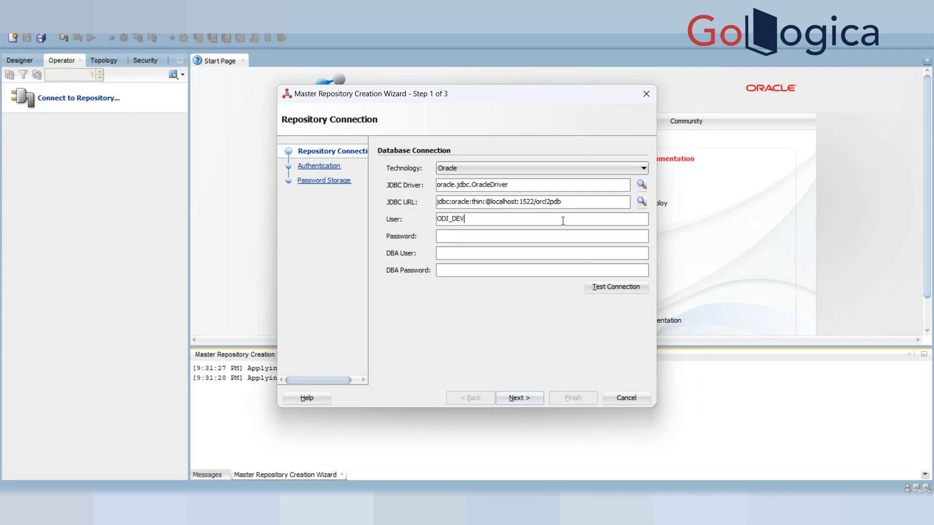
{"action": "type", "text": "scott"}
{"action": "key", "text": "Tab"}
{"action": "type", "text": "tiger"}
{"action": "left_click", "coordinate": [622, 288]}
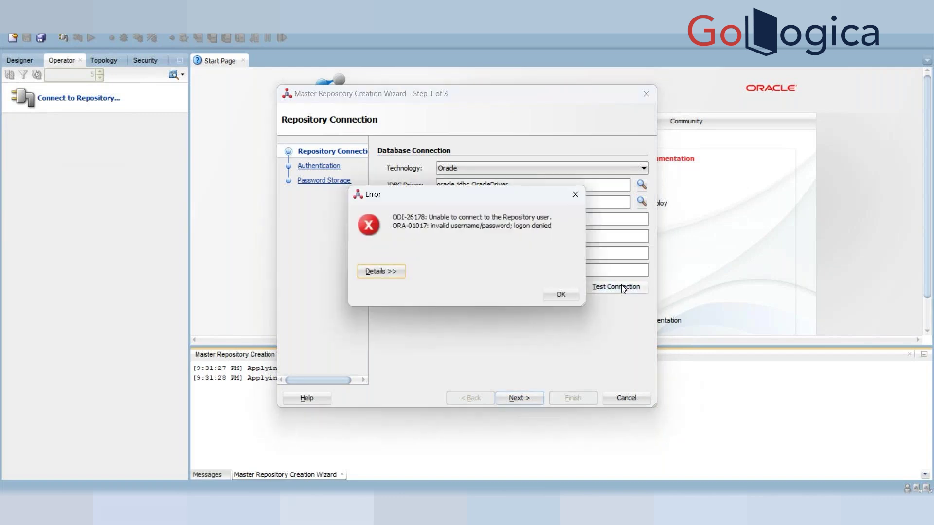
Step: After the invalid login error, re-enter the repository user password and retest successfully
{"action": "left_click", "coordinate": [564, 294]}
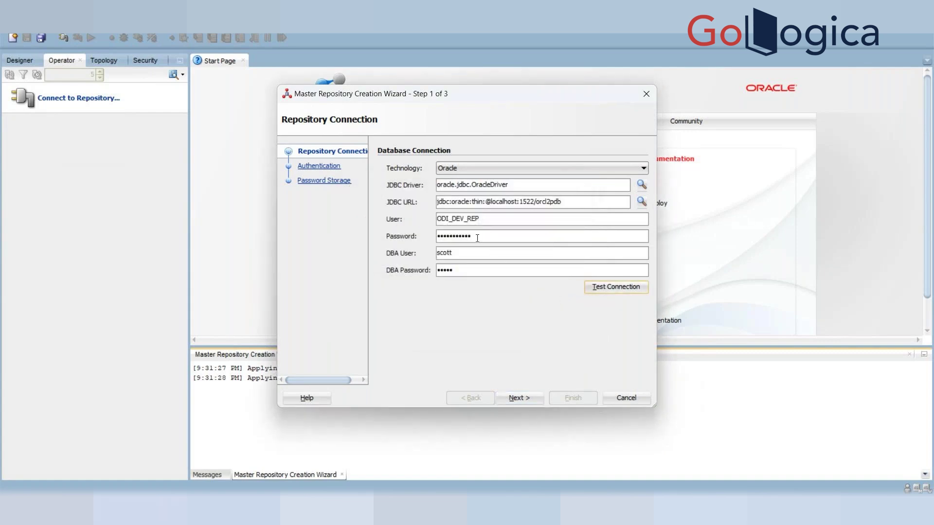
{"action": "left_click_drag", "start_coordinate": [479, 238], "coordinate": [410, 240]}
{"action": "left_click", "coordinate": [607, 290]}
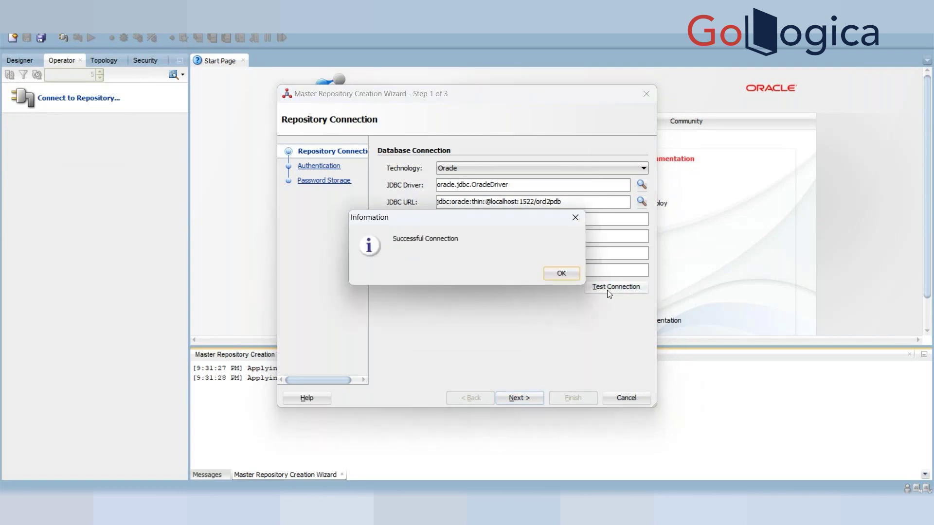
{"action": "left_click", "coordinate": [562, 274]}
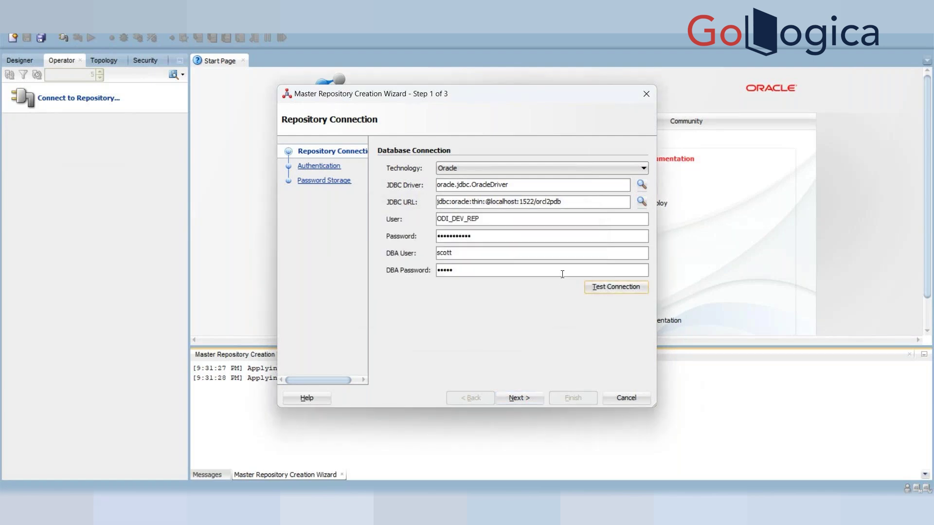
Step: Enter and confirm the SUPERVISOR password, then advance to the Password Storage step
{"action": "left_click", "coordinate": [520, 404]}
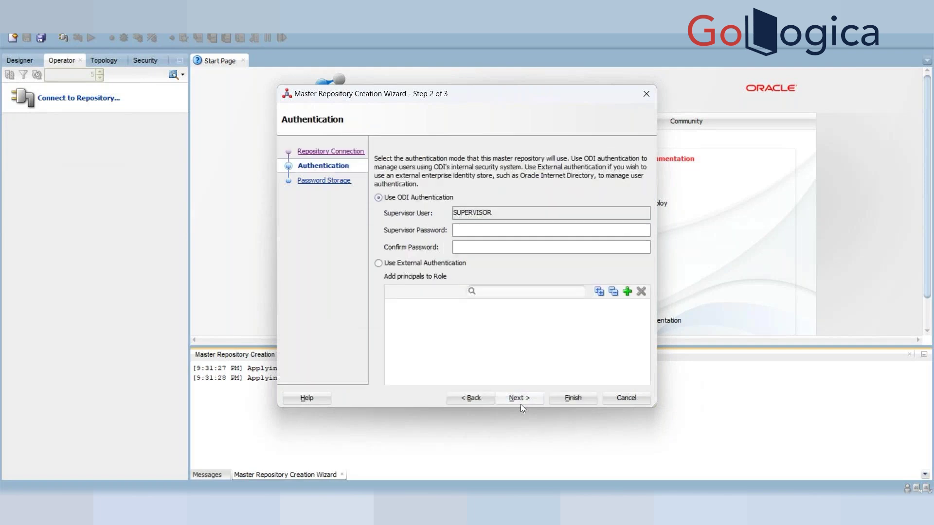
{"action": "left_click", "coordinate": [463, 226]}
{"action": "left_click", "coordinate": [472, 253]}
{"action": "left_click", "coordinate": [520, 395]}
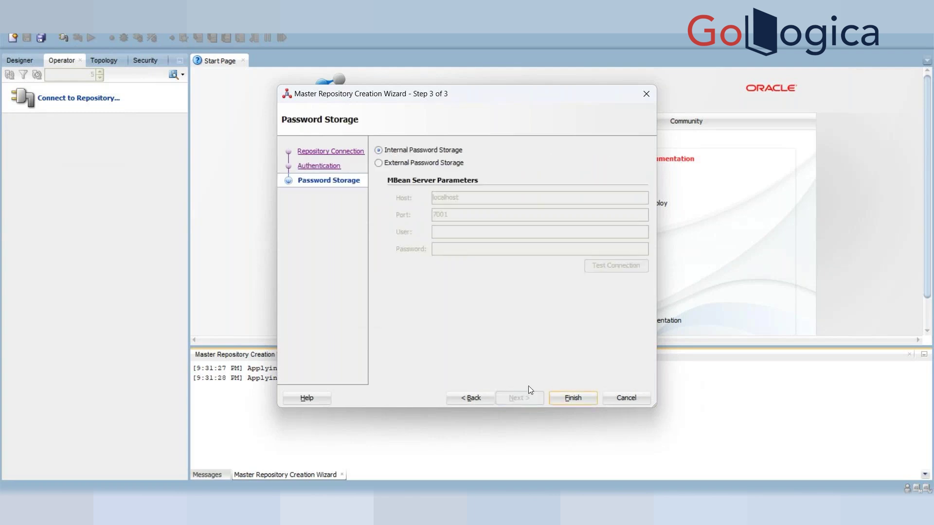
Step: Keep Internal Password Storage and finish to create the master repository
{"action": "left_click", "coordinate": [572, 399]}
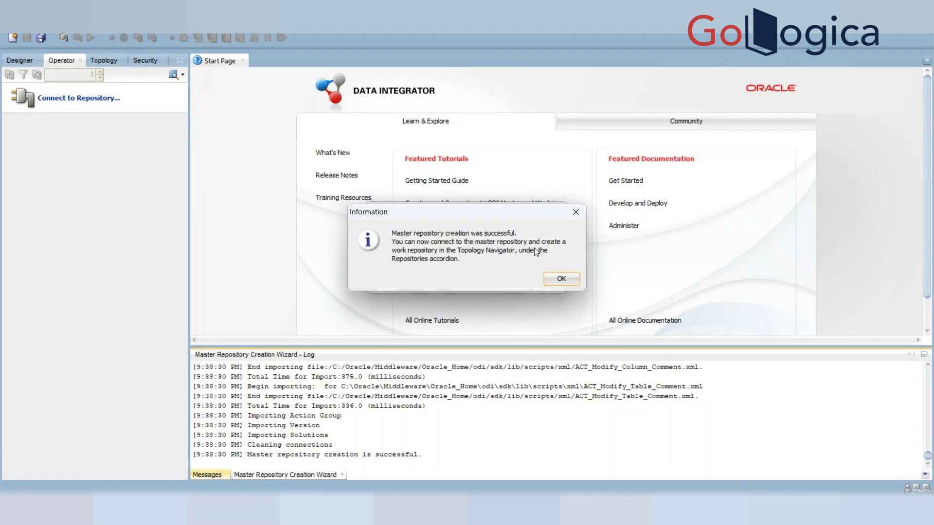
Step: Close the success message, refresh the odi dev repository connection, and open its SNP_USER table
{"action": "left_click", "coordinate": [552, 280]}
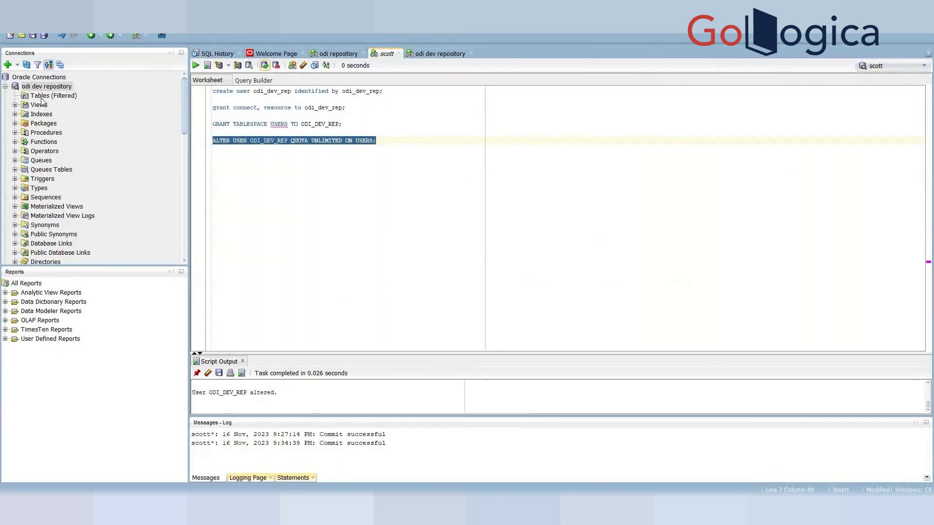
{"action": "left_click", "coordinate": [5, 86]}
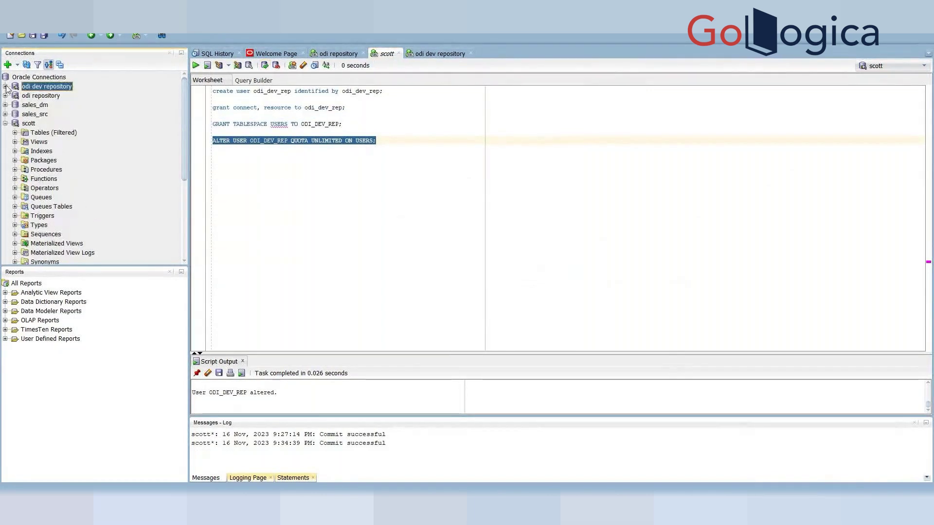
{"action": "left_click", "coordinate": [26, 65]}
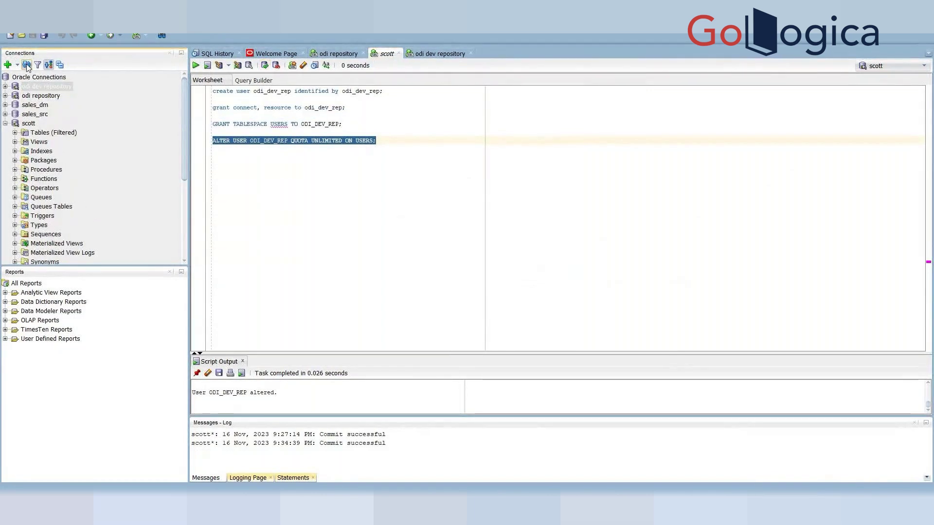
{"action": "left_click", "coordinate": [5, 86]}
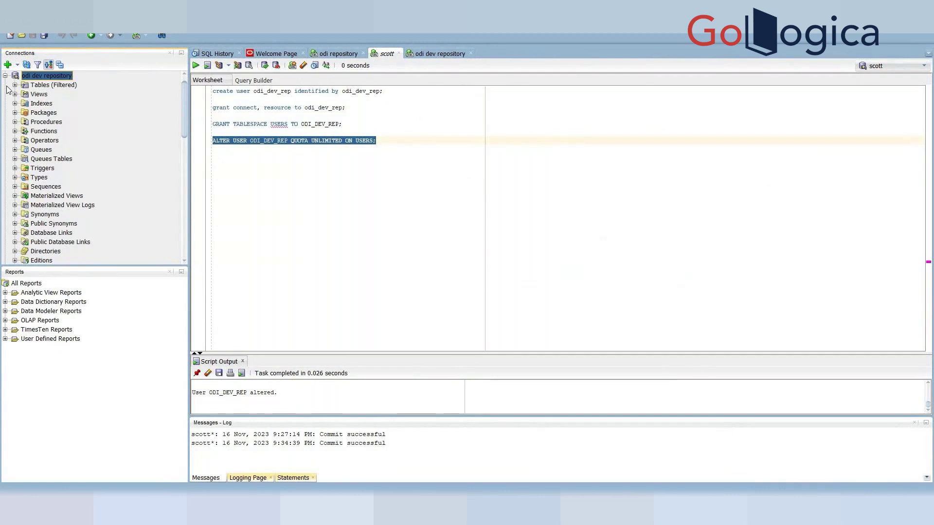
{"action": "left_click", "coordinate": [15, 85]}
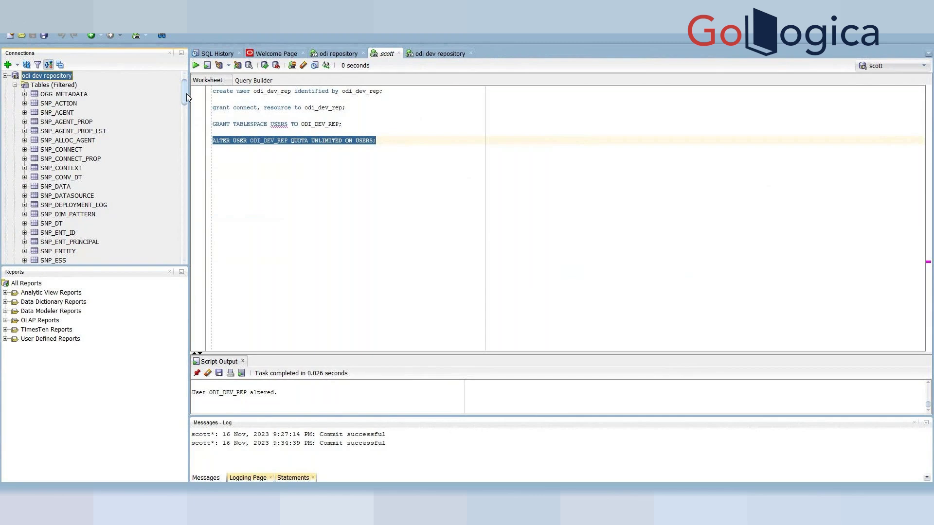
{"action": "left_click_drag", "start_coordinate": [186, 93], "coordinate": [179, 175]}
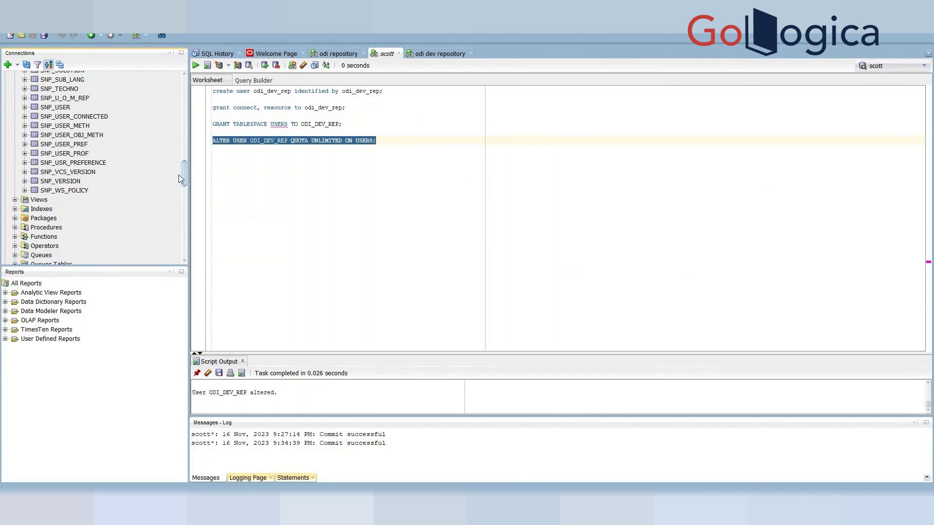
{"action": "left_click", "coordinate": [61, 109]}
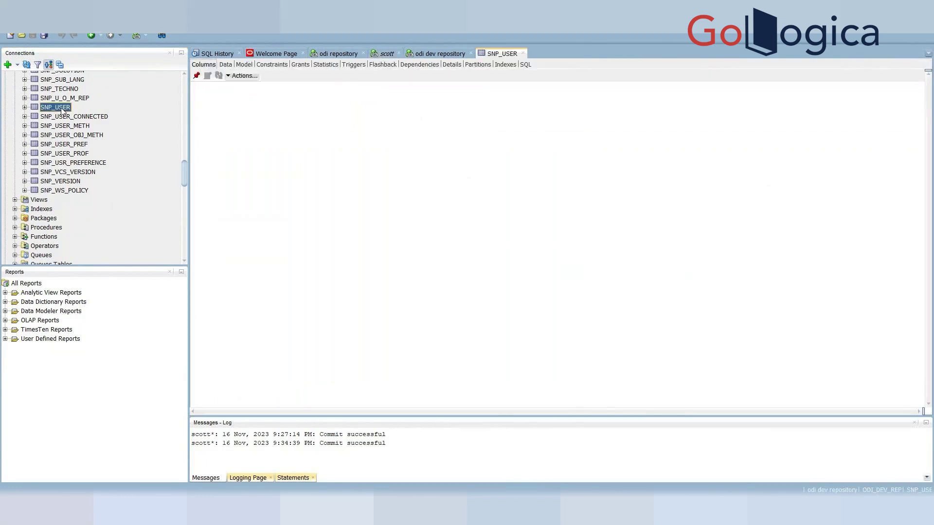
Step: Check SNP_USER's data for the SUPERVISOR row, view the empty SNP_USER_PROF, then reopen SNP_USER
{"action": "left_click", "coordinate": [226, 64]}
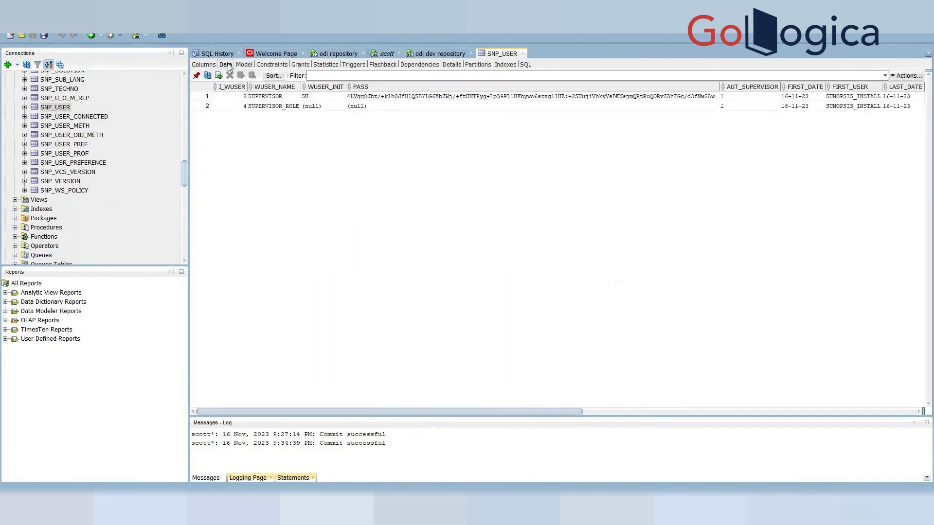
{"action": "double_click", "coordinate": [271, 98]}
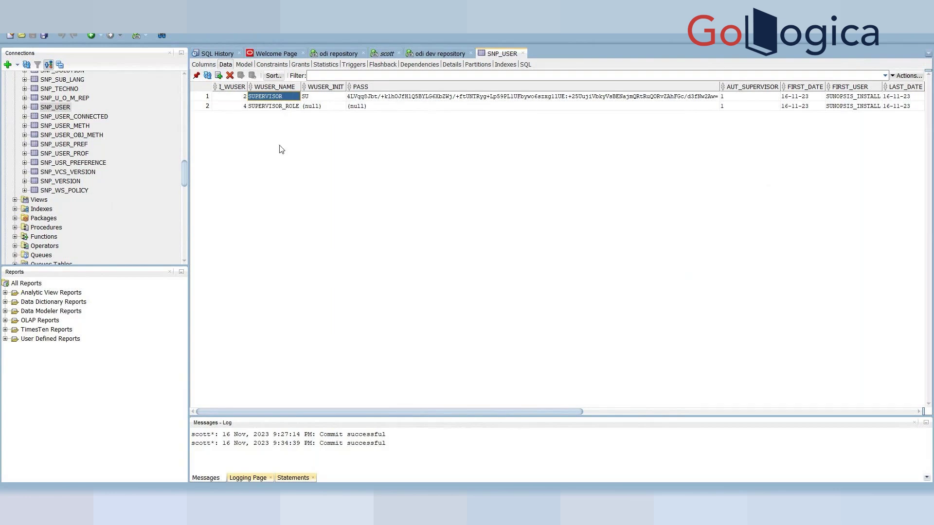
{"action": "left_click", "coordinate": [62, 111]}
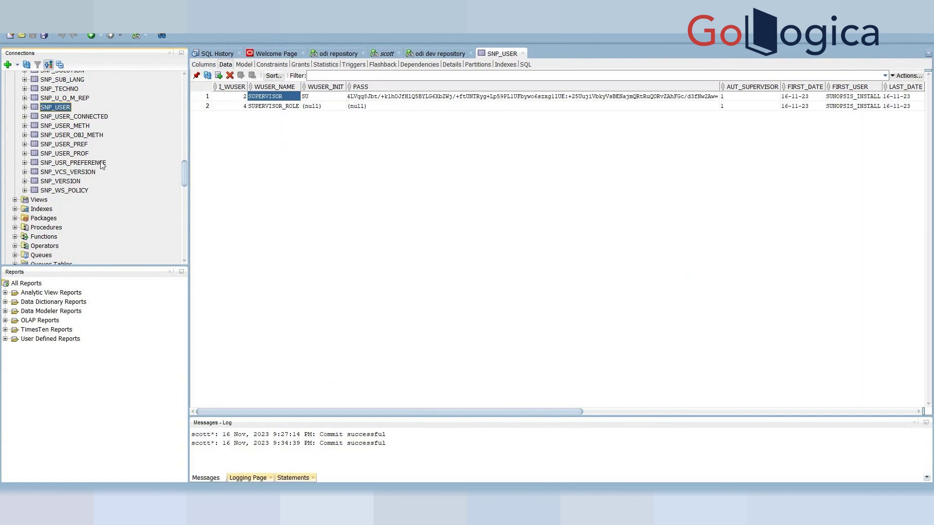
{"action": "left_click", "coordinate": [67, 155]}
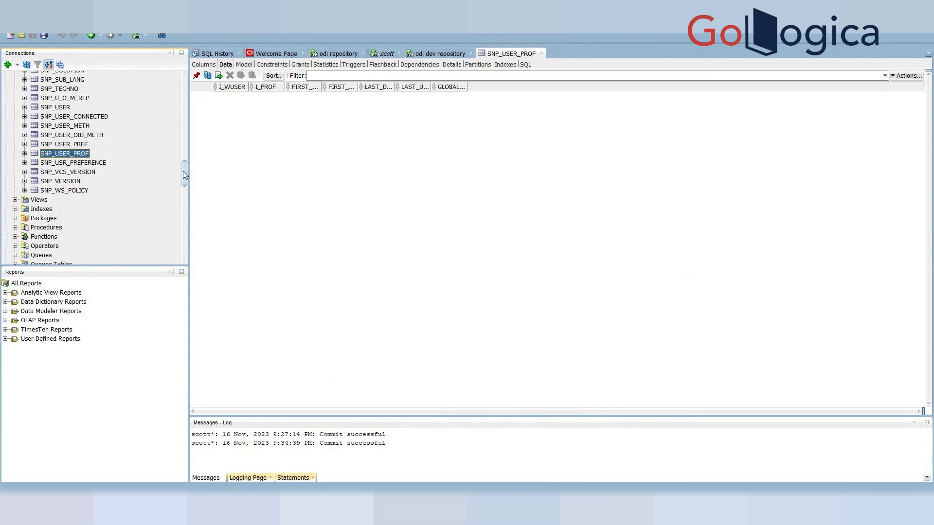
{"action": "left_click_drag", "start_coordinate": [182, 171], "coordinate": [181, 165]}
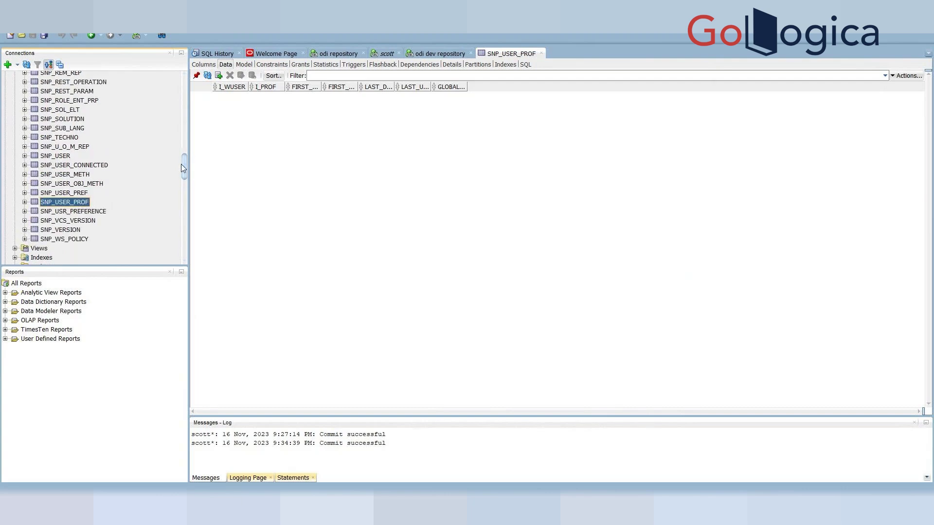
{"action": "left_click", "coordinate": [54, 157]}
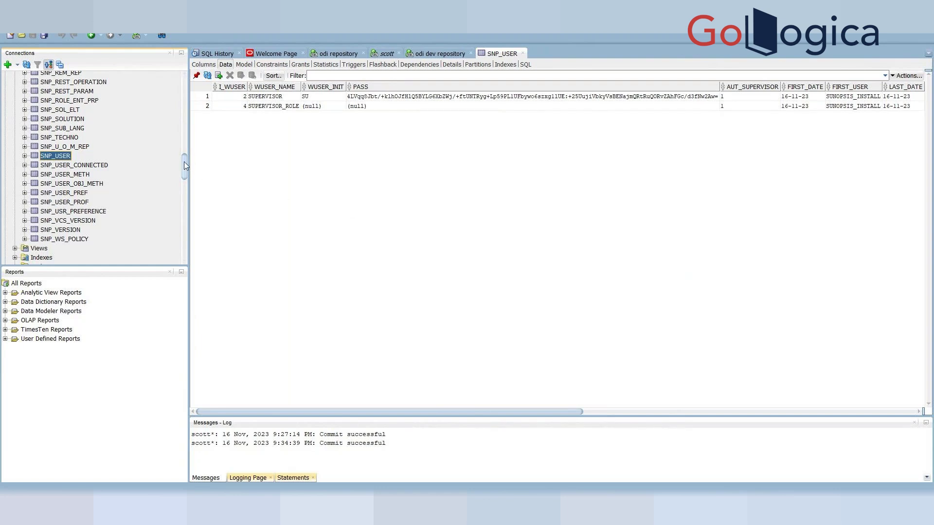
{"action": "left_click_drag", "start_coordinate": [185, 166], "coordinate": [184, 156]}
Step: Enter GO_LOGICA_TRAINING as the new repository connection's login name
{"action": "left_click", "coordinate": [68, 97]}
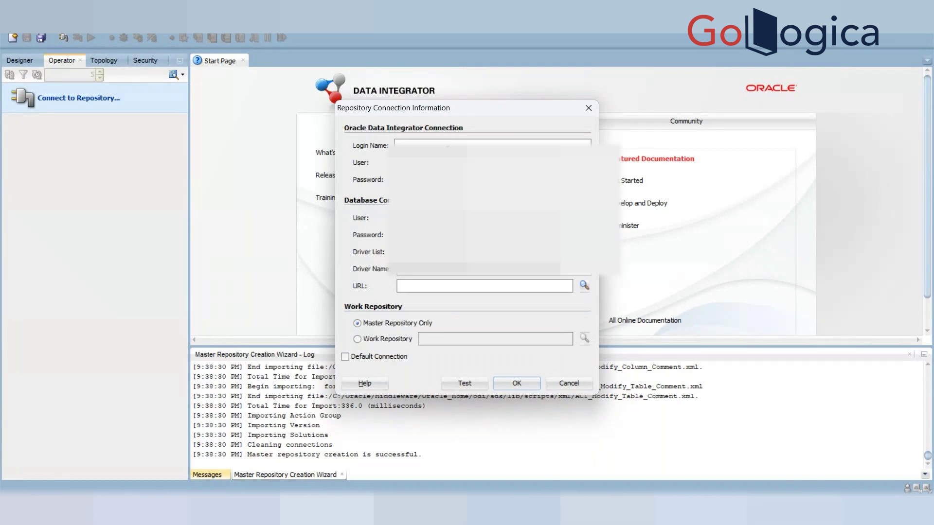
{"action": "type", "text": "GO_LOGICA_TRAINING"}
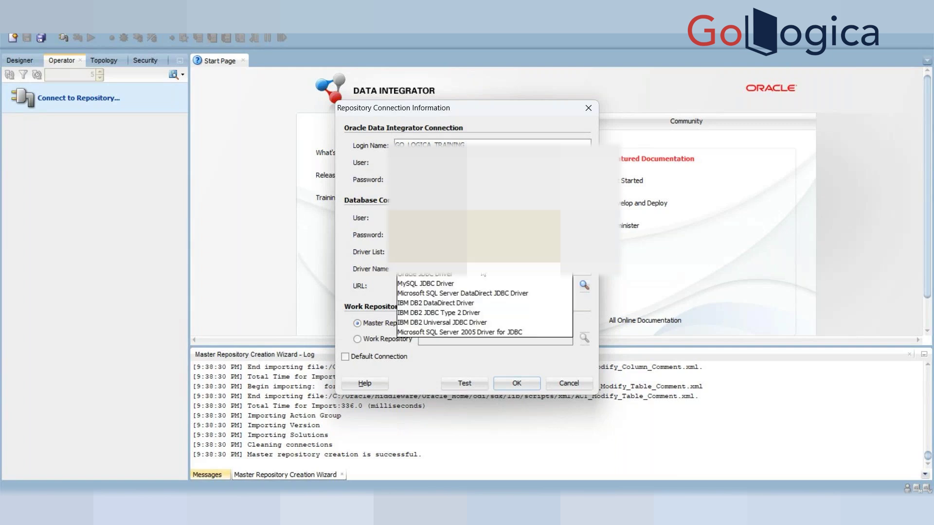
{"action": "left_click", "coordinate": [479, 277]}
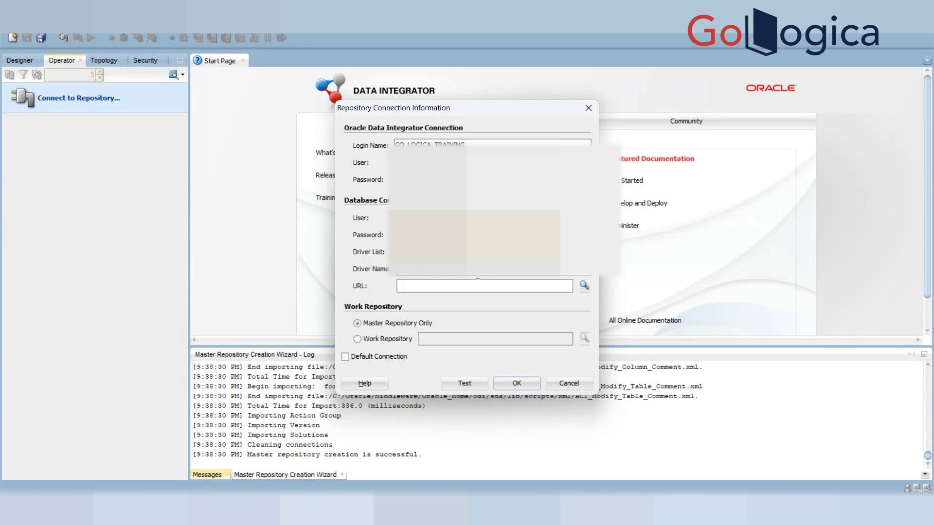
{"action": "left_click", "coordinate": [585, 286]}
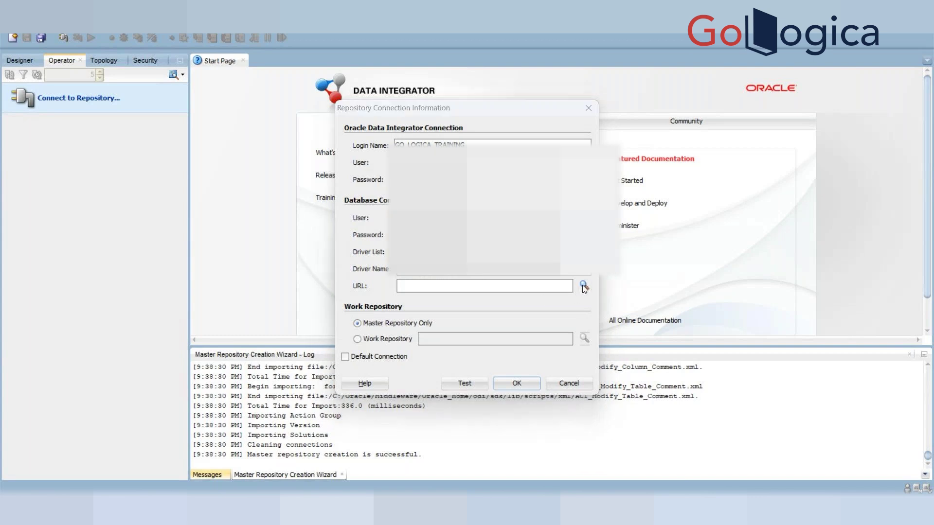
{"action": "left_click", "coordinate": [493, 313]}
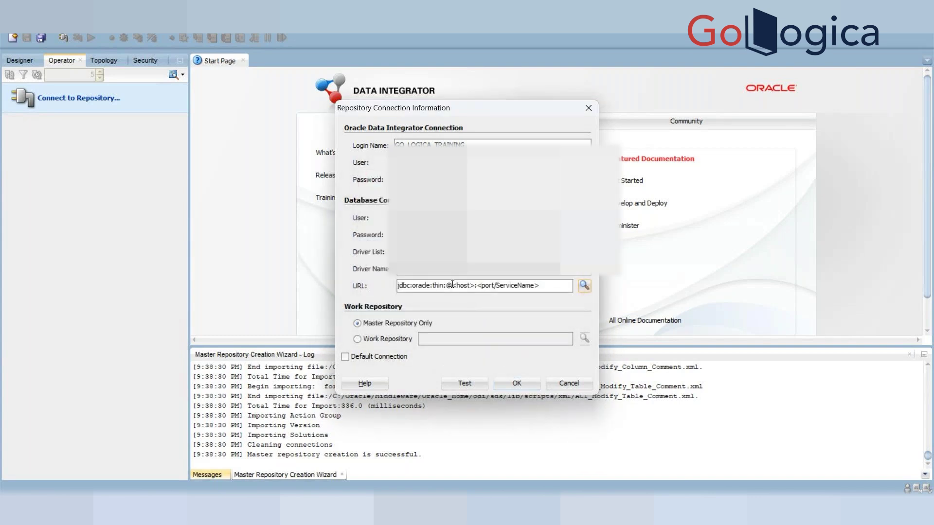
{"action": "left_click_drag", "start_coordinate": [452, 284], "coordinate": [473, 287]}
{"action": "type", "text": "local"}
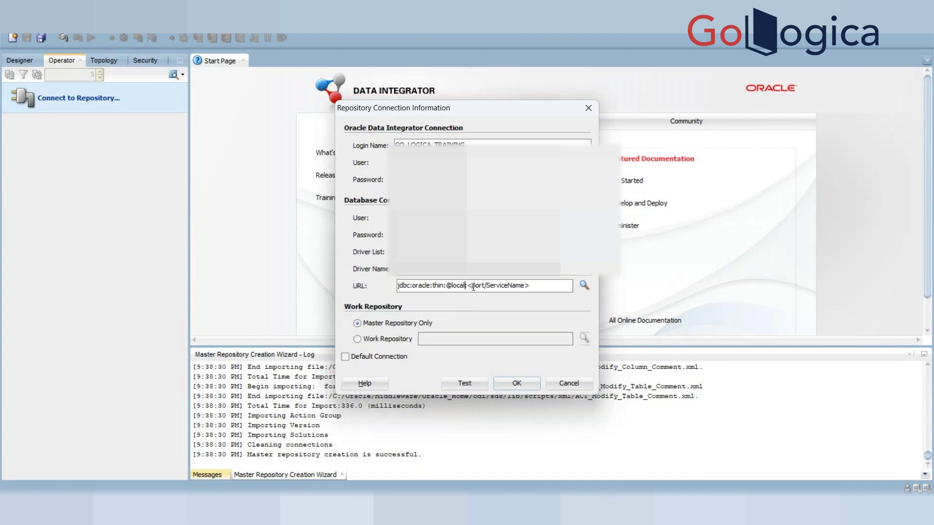
{"action": "type", "text": "host"}
{"action": "key", "text": "Delete"}
{"action": "key", "text": "Delete"}
{"action": "key", "text": "Delete"}
{"action": "key", "text": "Delete"}
{"action": "key", "text": "Delete"}
{"action": "type", "text": "1522"}
{"action": "key", "text": "Right"}
{"action": "key", "text": "Delete"}
{"action": "key", "text": "Delete"}
{"action": "key", "text": "Delete"}
{"action": "key", "text": "Delete"}
{"action": "key", "text": "Delete"}
{"action": "key", "text": "Delete"}
{"action": "key", "text": "Delete"}
{"action": "key", "text": "Delete"}
{"action": "key", "text": "Delete"}
{"action": "key", "text": "Delete"}
{"action": "key", "text": "Delete"}
{"action": "type", "text": "orcl2pdb"}
Step: Keep the connection as Master Repository Only, test it, and confirm the settings
{"action": "left_click", "coordinate": [411, 340]}
{"action": "left_click", "coordinate": [416, 326]}
{"action": "left_click", "coordinate": [471, 384]}
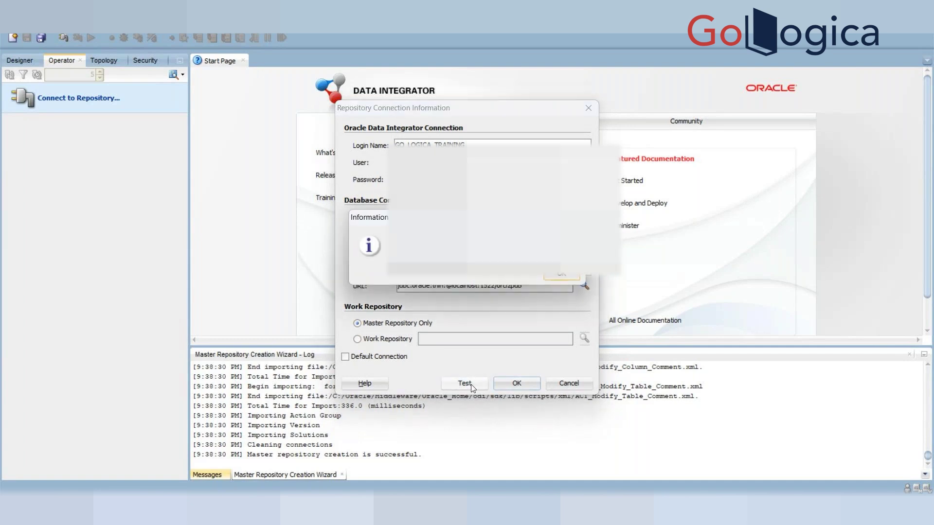
{"action": "left_click", "coordinate": [562, 278]}
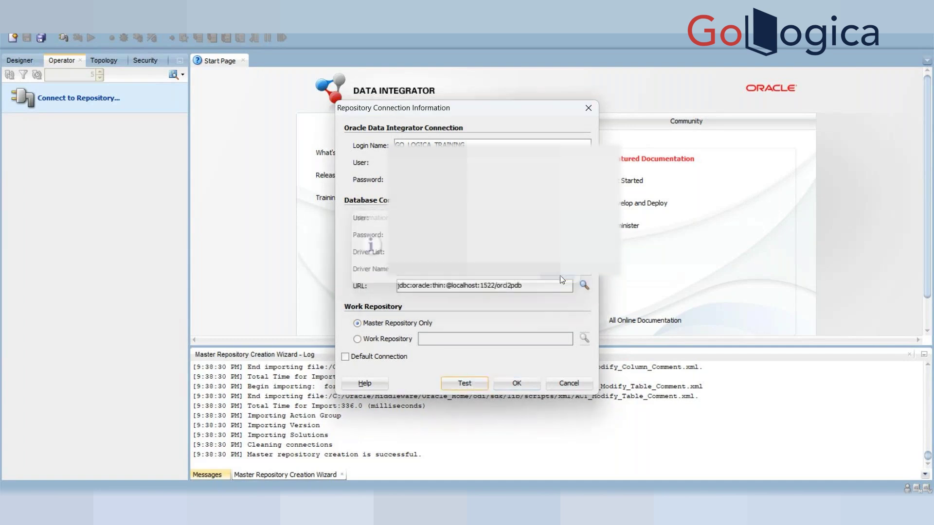
{"action": "left_click", "coordinate": [518, 384]}
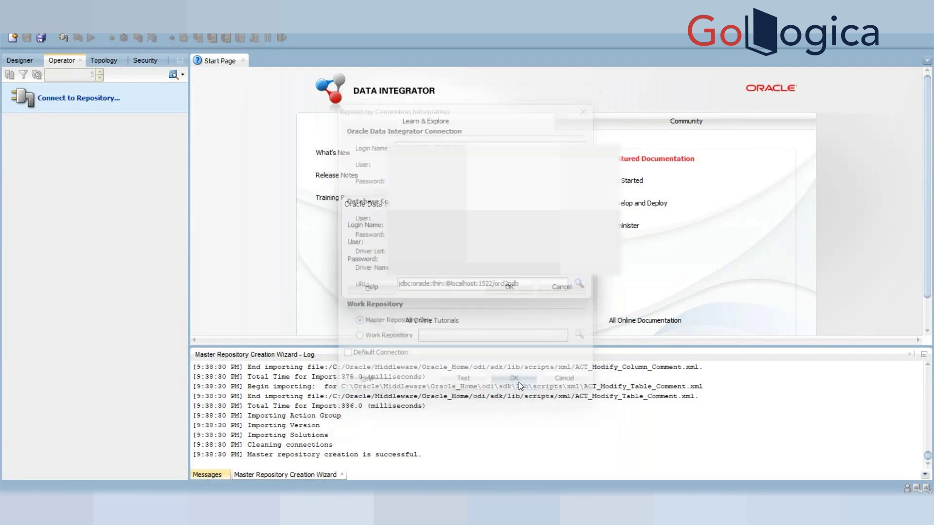
Step: Log in to ODI_DEV_REP as SUPERVISOR and check the Designer and Operator views
{"action": "left_click", "coordinate": [517, 287]}
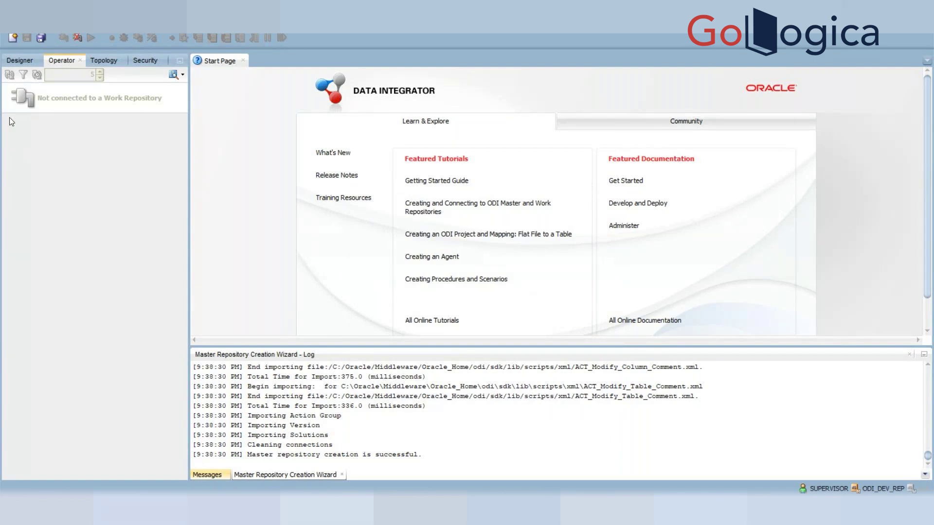
{"action": "left_click", "coordinate": [19, 61]}
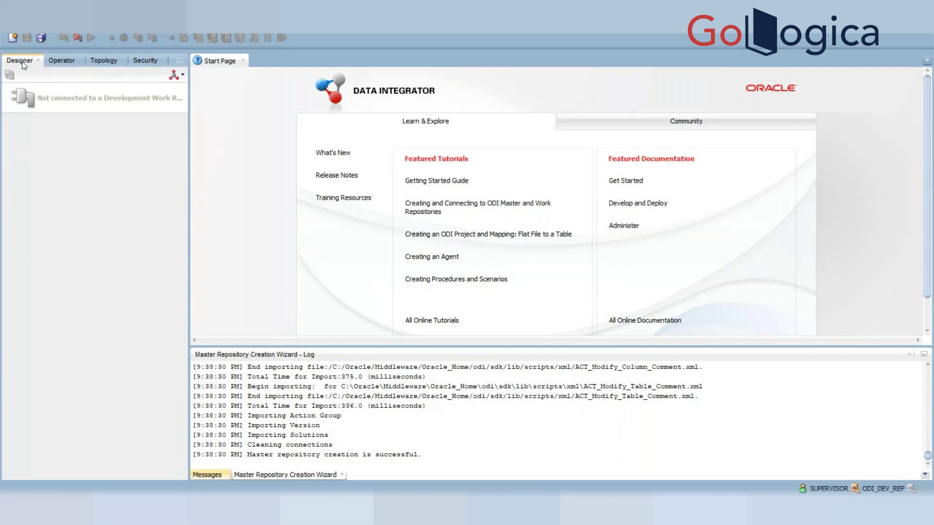
{"action": "left_click", "coordinate": [59, 64]}
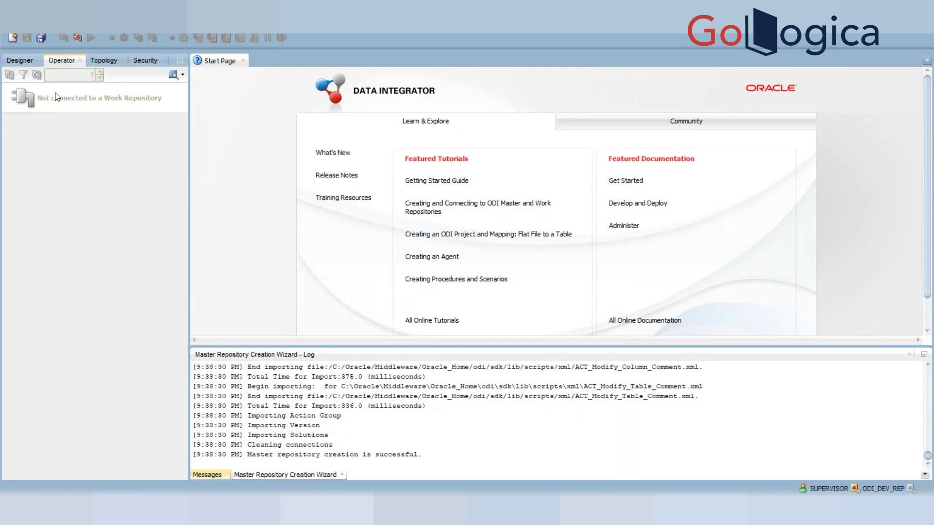
{"action": "left_click", "coordinate": [20, 60]}
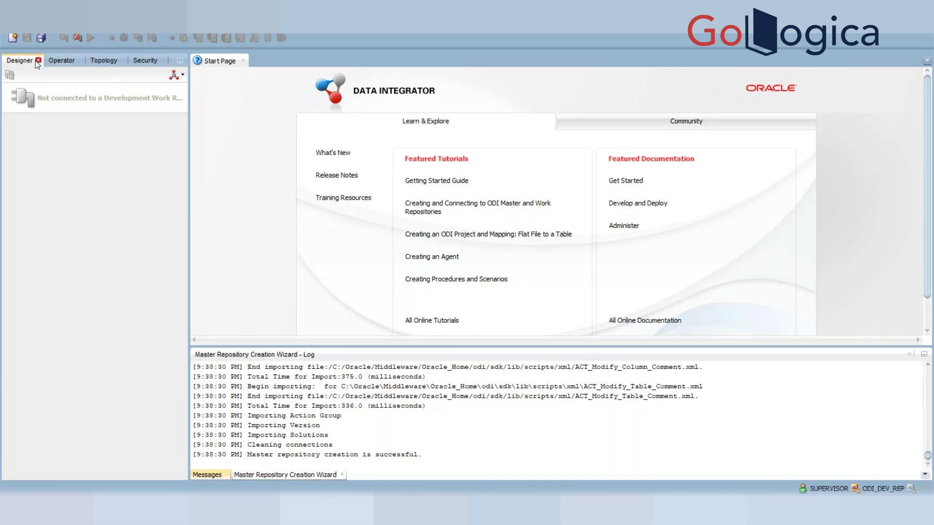
{"action": "left_click", "coordinate": [48, 60]}
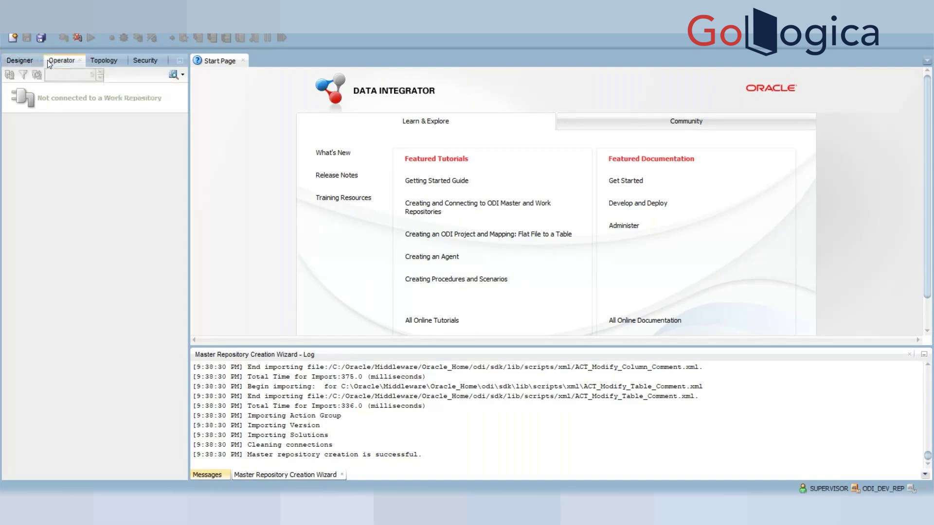
{"action": "left_click", "coordinate": [19, 60]}
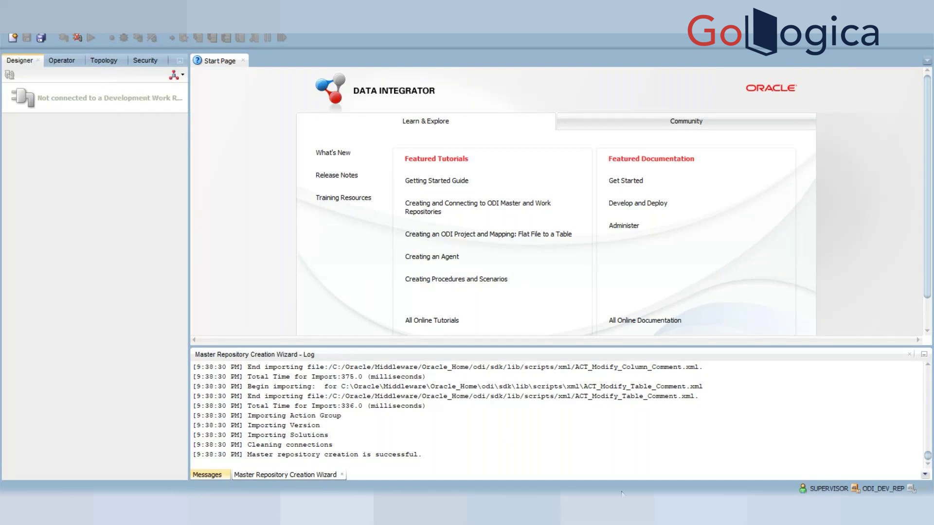
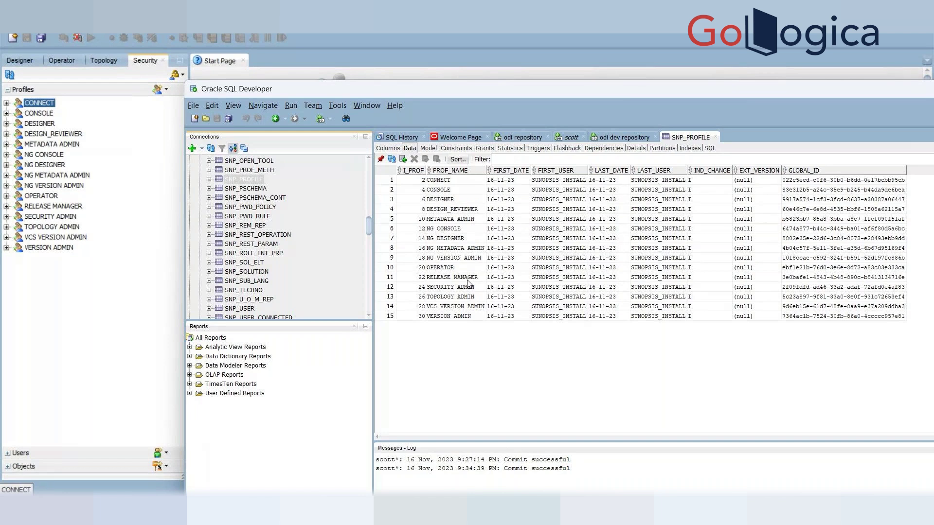
Step: Compare the SNP_USER table rows with the SUPERVISOR user under ODI Security's Users
{"action": "left_click", "coordinate": [252, 309]}
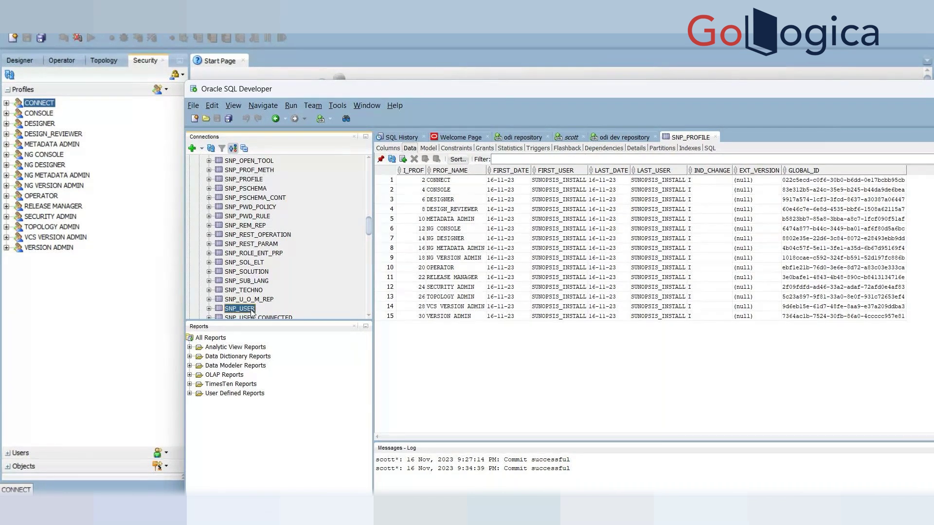
{"action": "left_click", "coordinate": [9, 456]}
{"action": "left_click", "coordinate": [8, 455]}
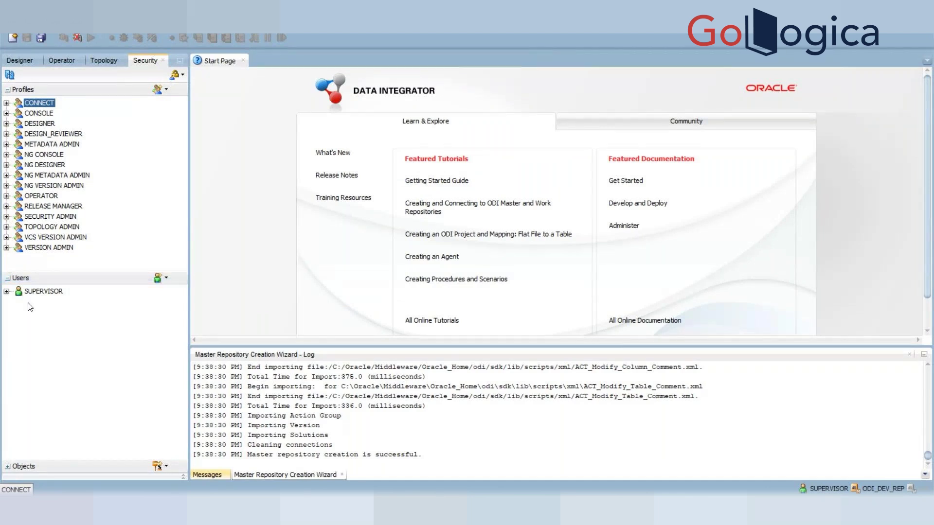
{"action": "key", "text": "alt+Tab"}
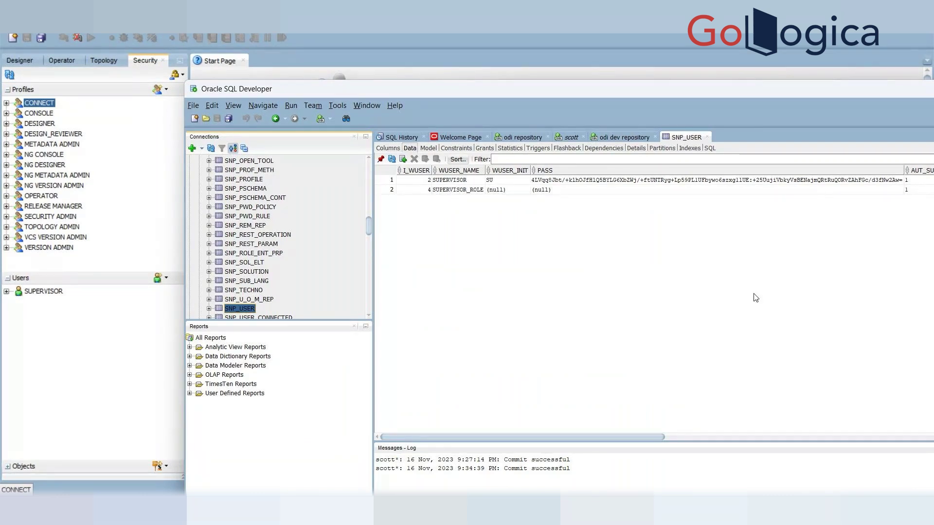
Step: Hide the Reports panel, collapse Tables, and close the SNP_USER tab
{"action": "left_click_drag", "start_coordinate": [819, 90], "coordinate": [722, 97]}
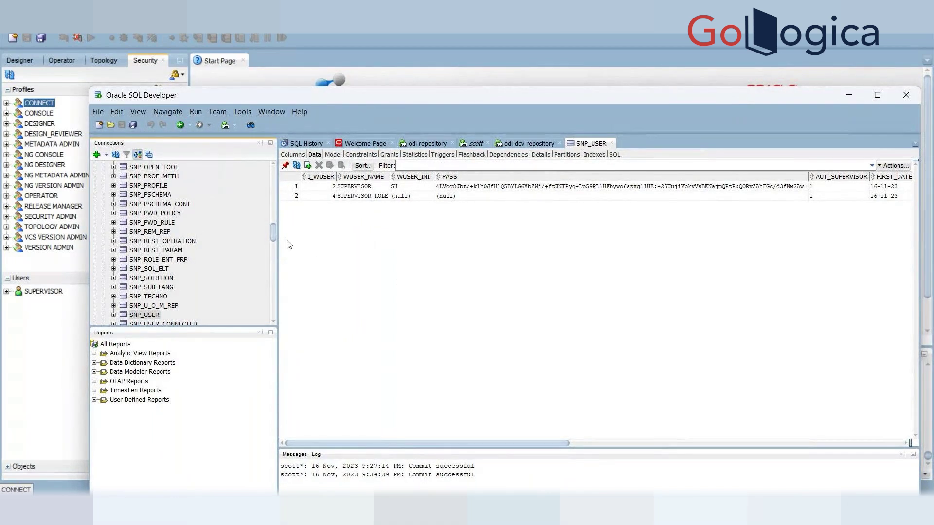
{"action": "left_click_drag", "start_coordinate": [274, 233], "coordinate": [268, 176]}
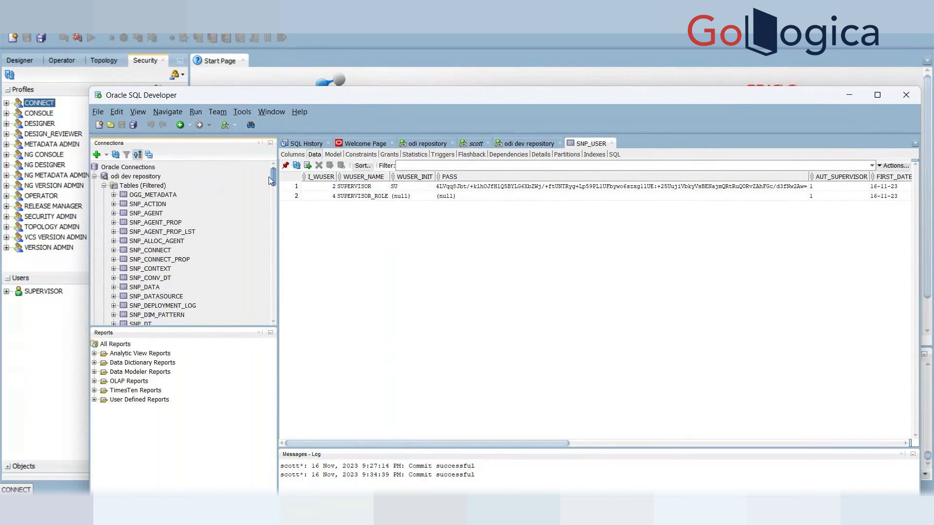
{"action": "left_click", "coordinate": [259, 334]}
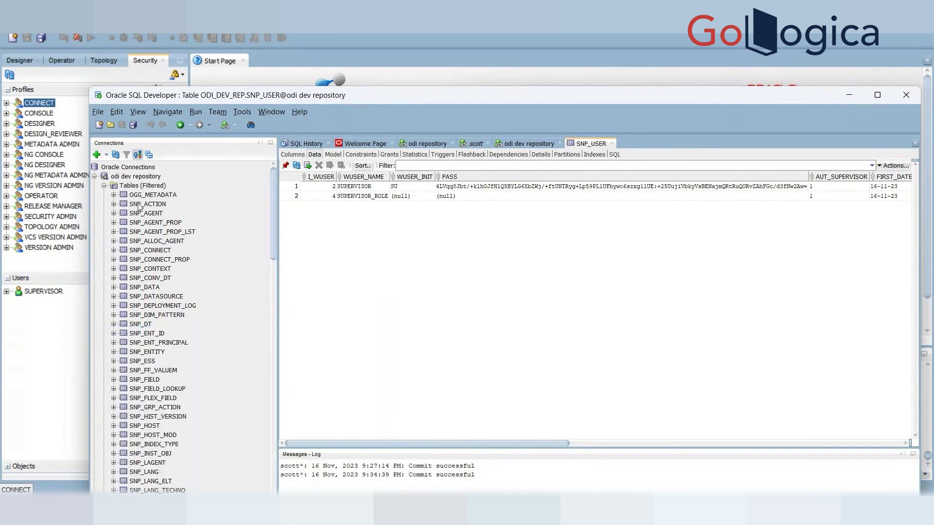
{"action": "left_click", "coordinate": [104, 186]}
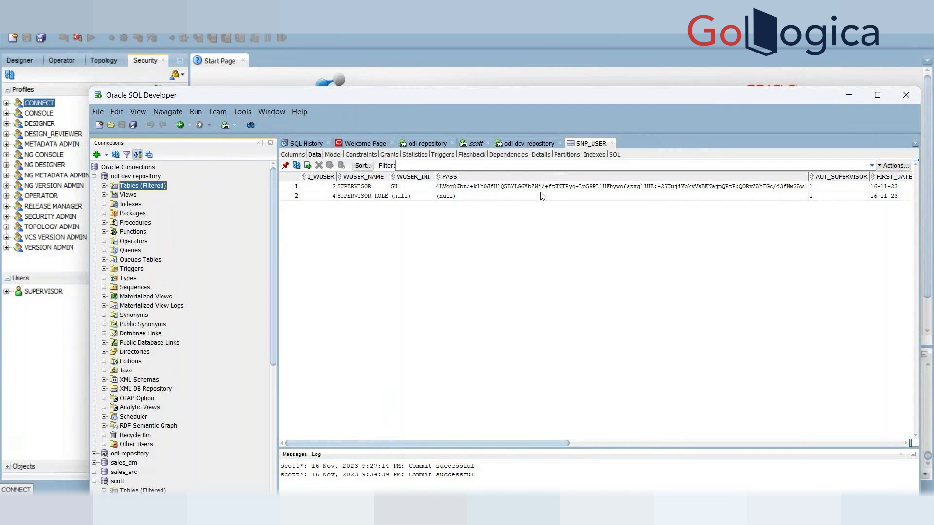
{"action": "left_click", "coordinate": [612, 143]}
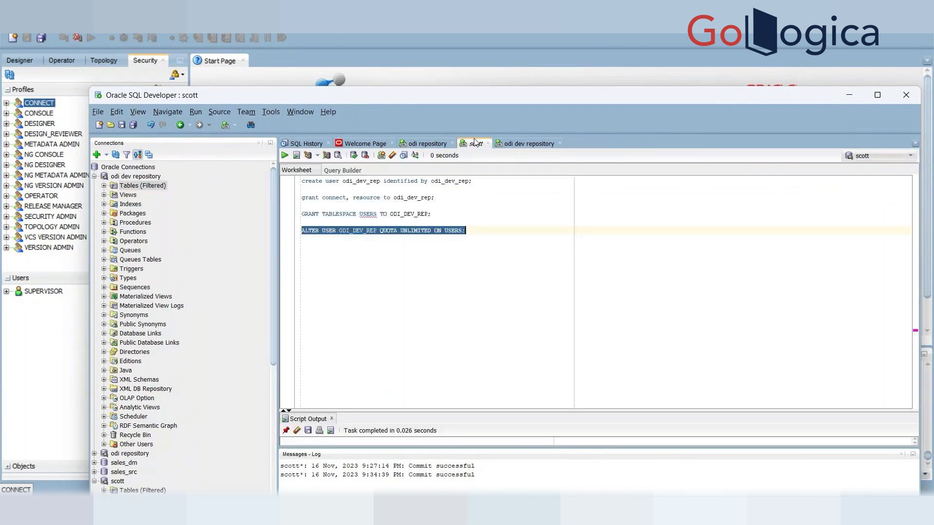
Step: Add and run a 'create user odi_dev_work_rep identified by' statement with its password below the ALTER line
{"action": "left_click", "coordinate": [467, 267]}
{"action": "key", "text": "Return"}
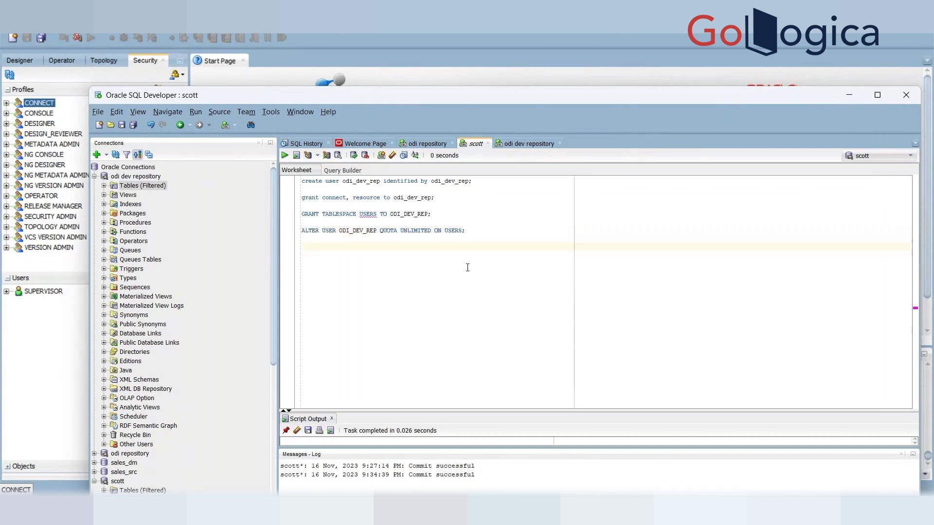
{"action": "type", "text": "create user odi_dev_work_rep identifi"}
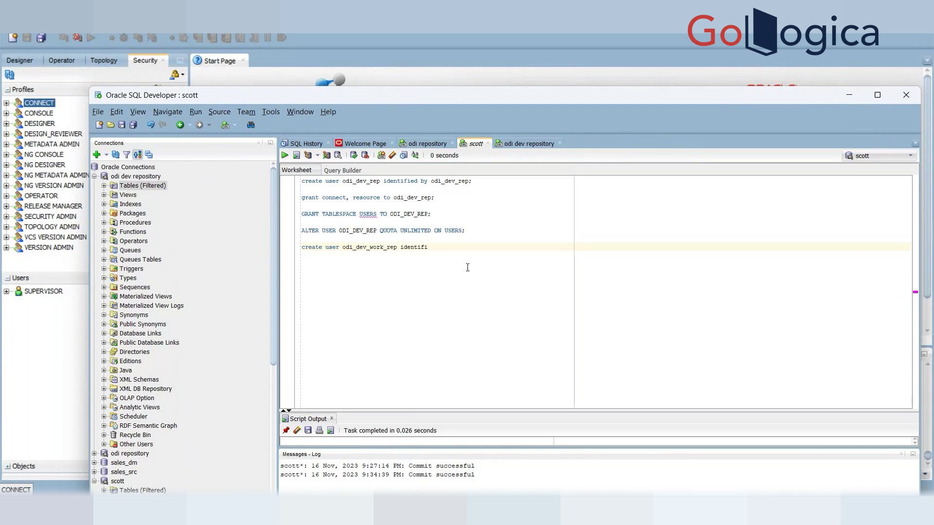
{"action": "type", "text": "ed by"}
{"action": "left_click_drag", "start_coordinate": [343, 248], "coordinate": [398, 249]}
{"action": "key", "text": "ctrl+c"}
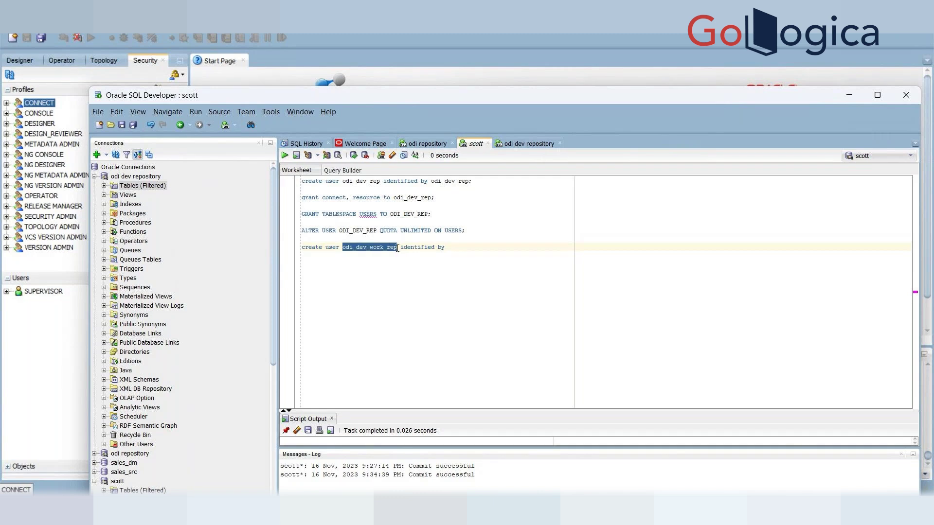
{"action": "left_click", "coordinate": [470, 249]}
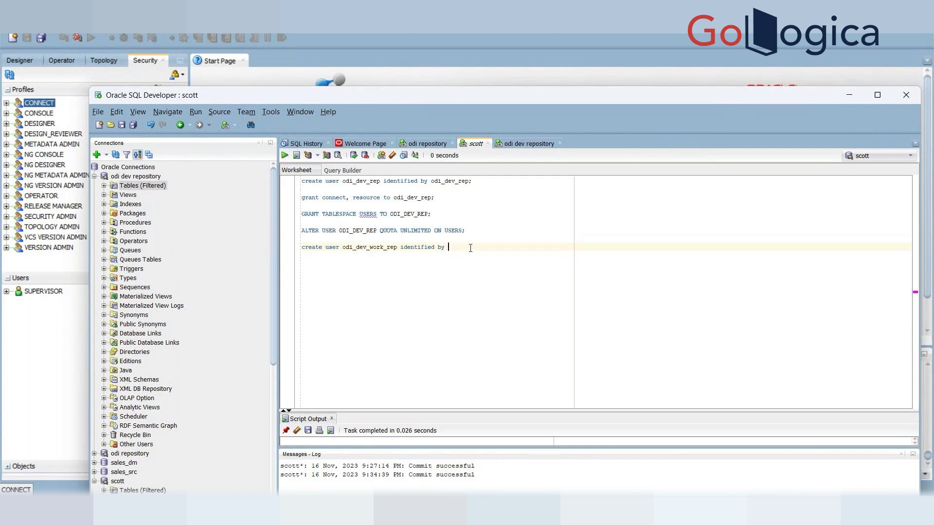
{"action": "key", "text": "ctrl+v"}
{"action": "type", "text": "'"}
{"action": "key", "text": "BackSpace"}
{"action": "type", "text": ";"}
{"action": "left_click", "coordinate": [285, 155]}
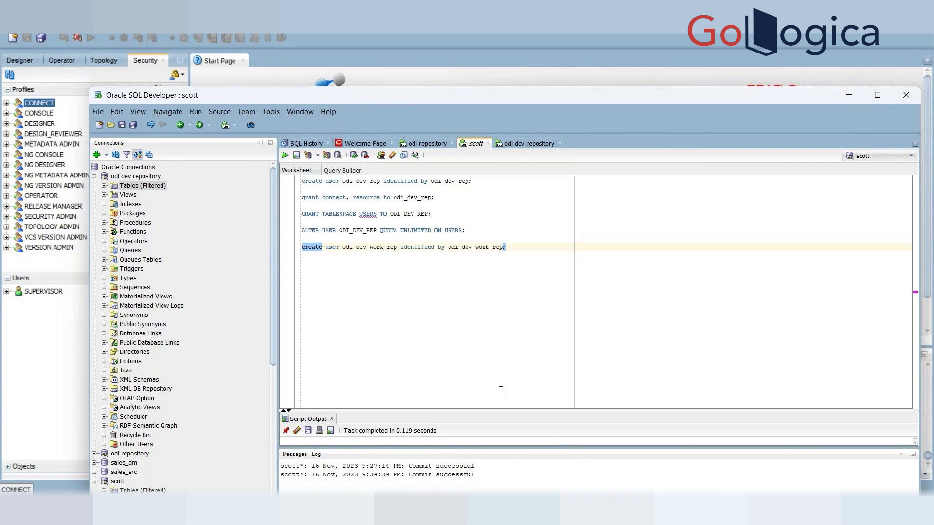
Step: Grant connect and resource to odi_dev_work_rep by copying and running the grant statement
{"action": "left_click", "coordinate": [901, 454]}
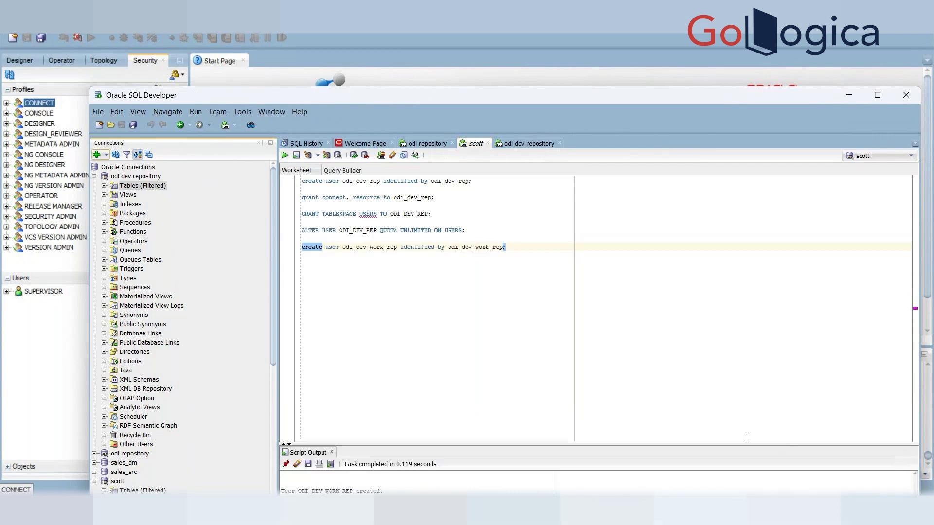
{"action": "left_click_drag", "start_coordinate": [742, 444], "coordinate": [724, 361]}
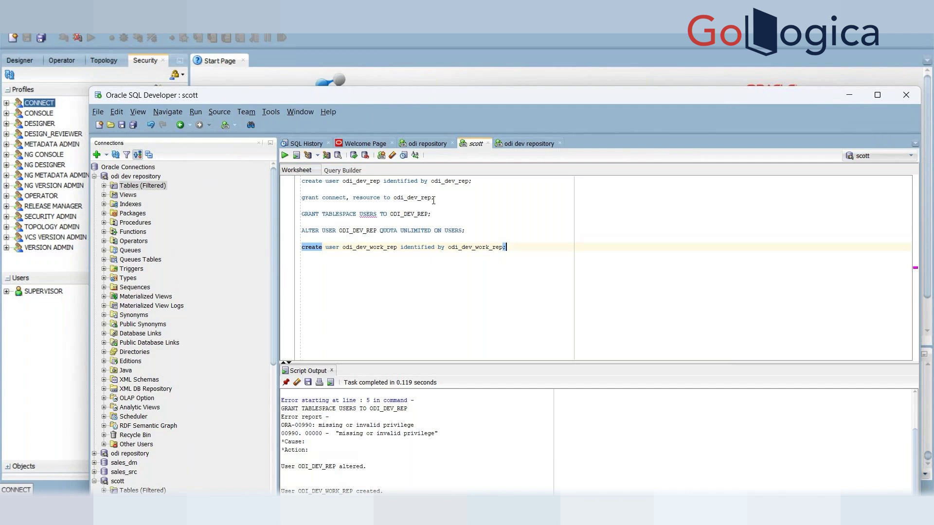
{"action": "left_click_drag", "start_coordinate": [437, 198], "coordinate": [300, 203]}
{"action": "key", "text": "ctrl+c"}
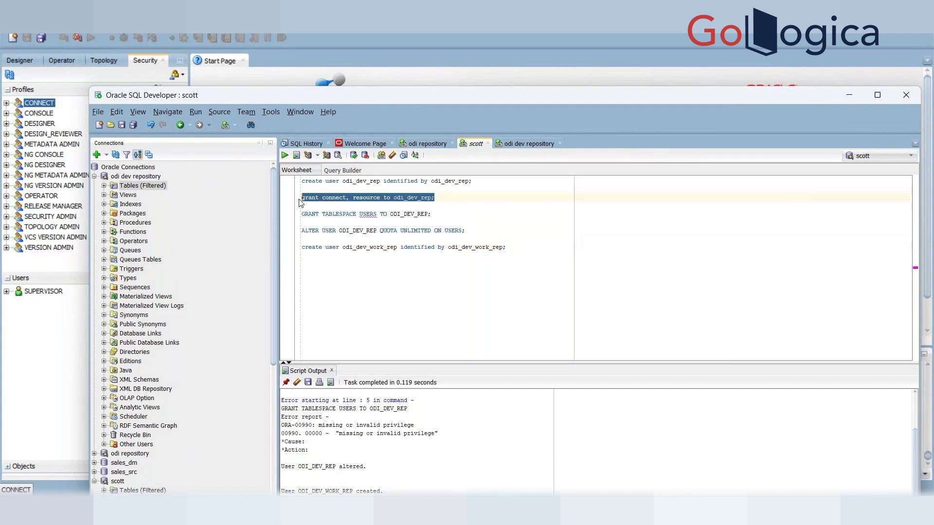
{"action": "left_click", "coordinate": [376, 289]}
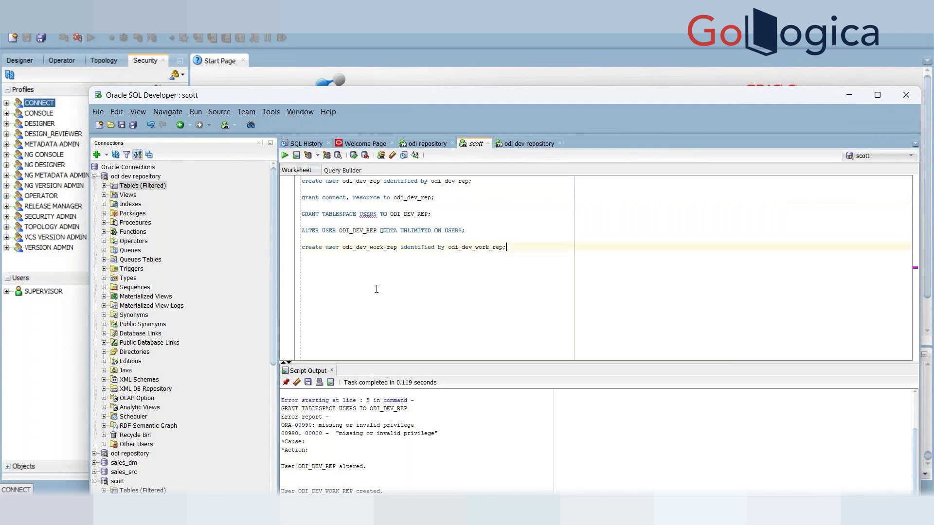
{"action": "key", "text": "Return"}
{"action": "key", "text": "ctrl+v"}
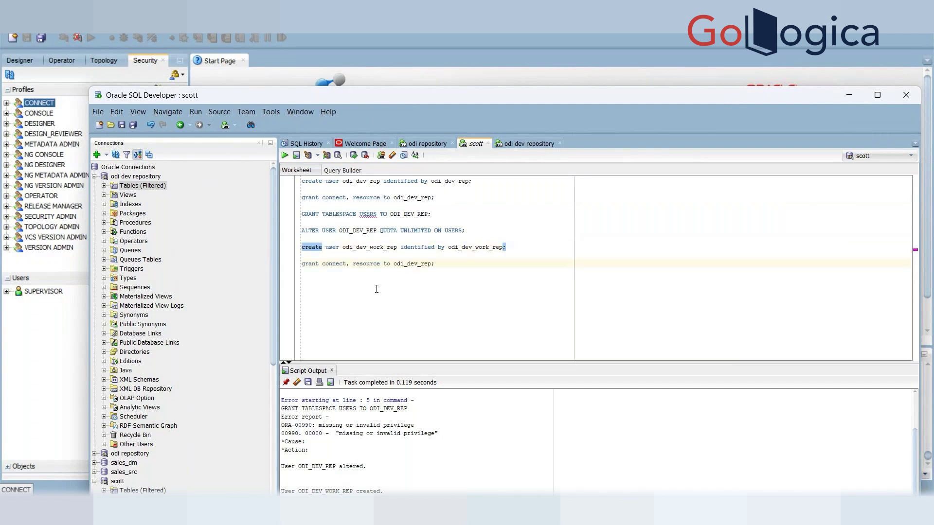
{"action": "double_click", "coordinate": [467, 248]}
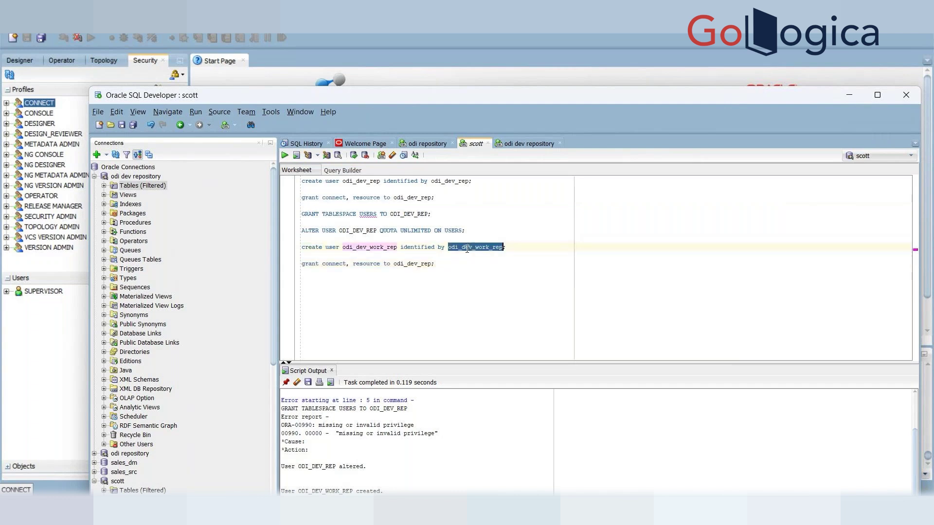
{"action": "key", "text": "shift+End"}
{"action": "key", "text": "ctrl+c"}
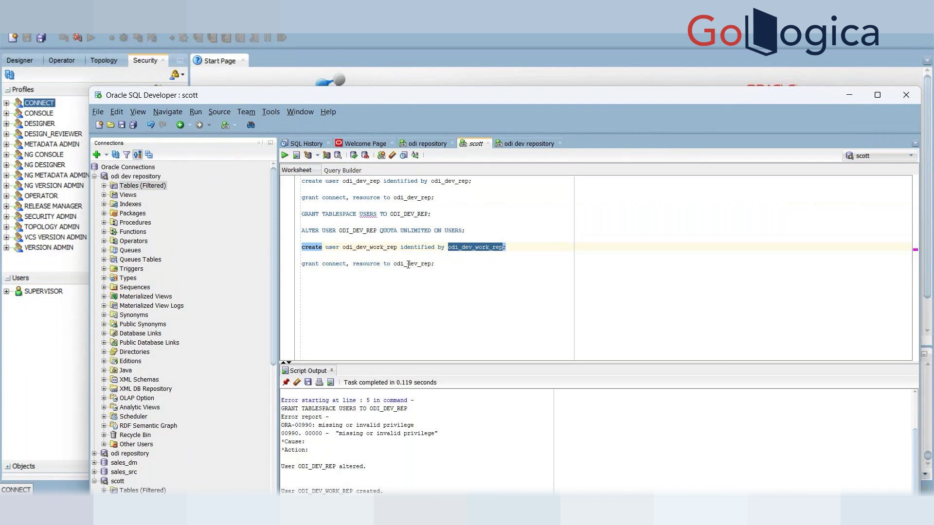
{"action": "double_click", "coordinate": [408, 263]}
{"action": "key", "text": "ctrl+v"}
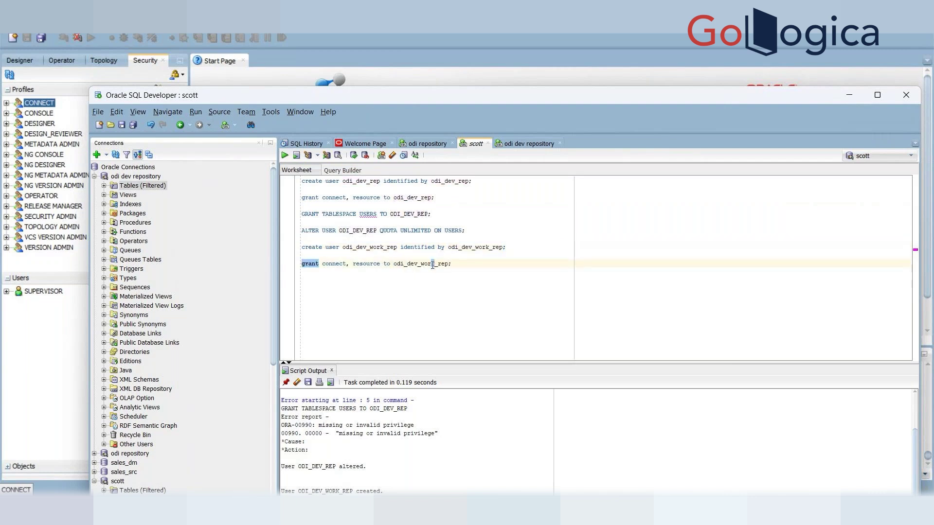
{"action": "left_click_drag", "start_coordinate": [453, 264], "coordinate": [303, 255]}
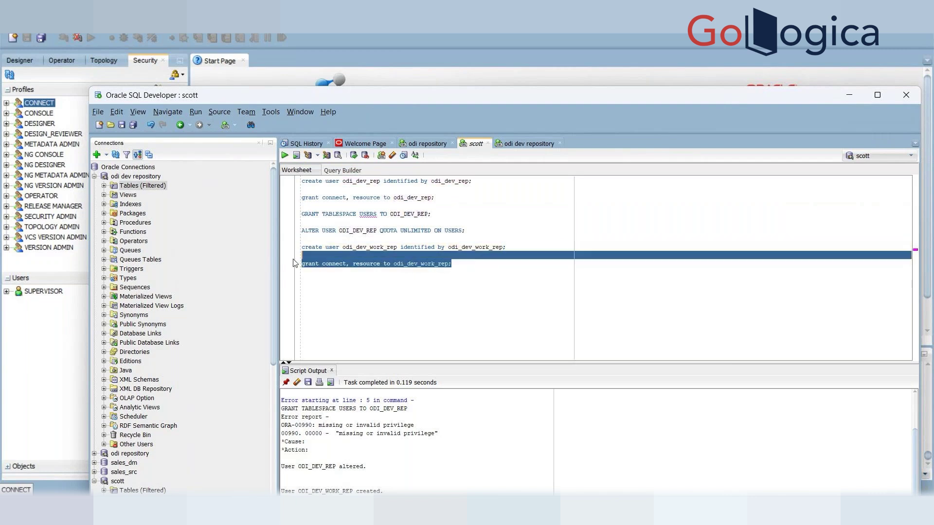
{"action": "left_click", "coordinate": [282, 159]}
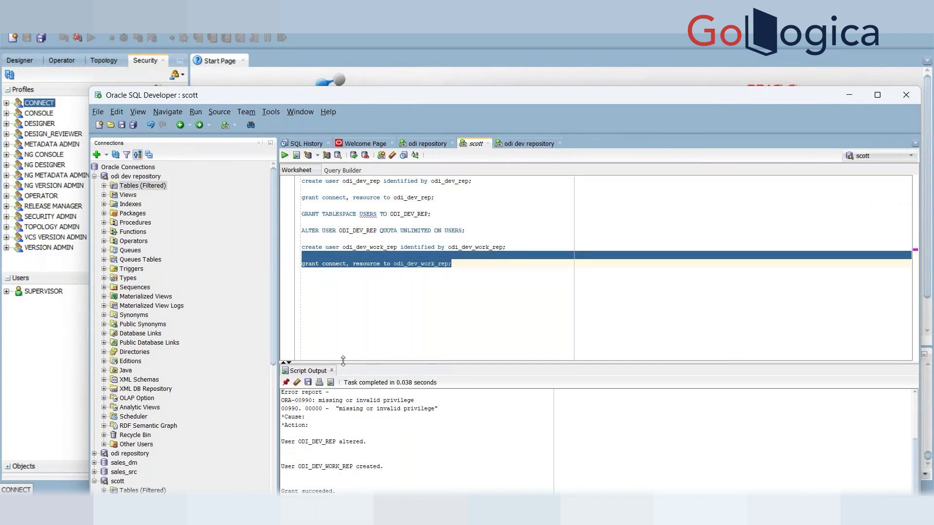
Step: Give odi_dev_work_rep unlimited quota on USERS, run it, and commit
{"action": "left_click_drag", "start_coordinate": [467, 231], "coordinate": [299, 236]}
{"action": "key", "text": "ctrl+c"}
{"action": "left_click", "coordinate": [328, 280]}
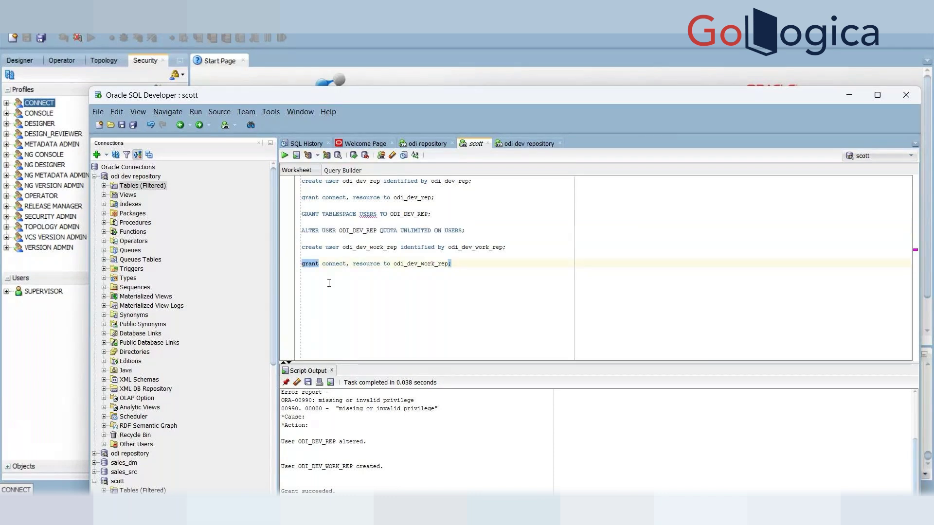
{"action": "key", "text": "ctrl+v"}
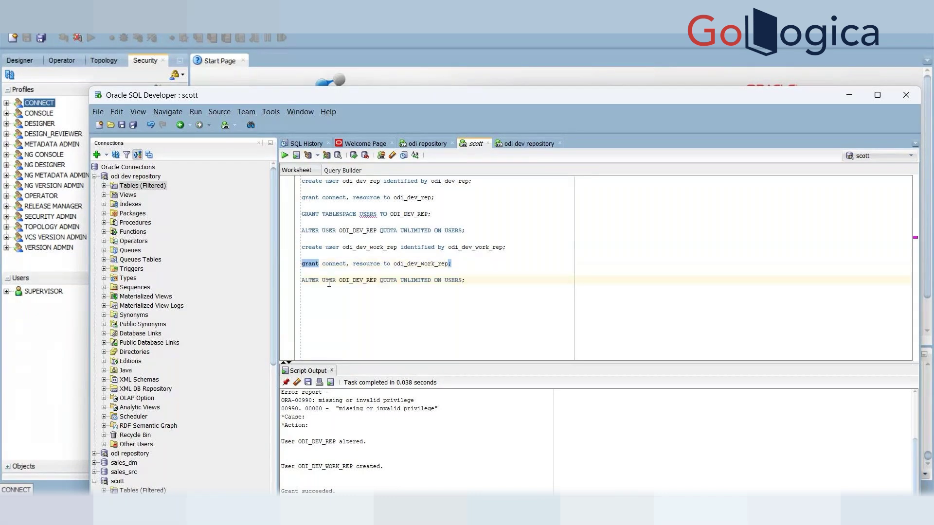
{"action": "double_click", "coordinate": [359, 280]}
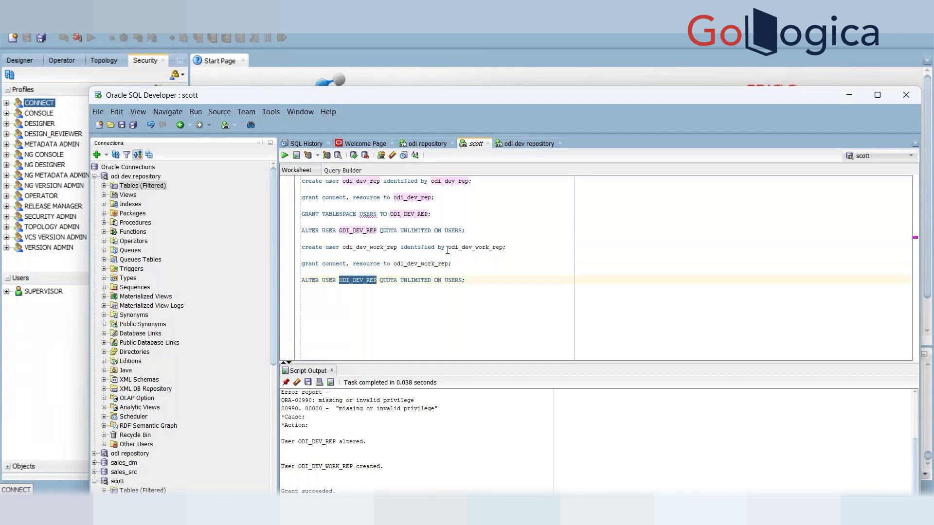
{"action": "double_click", "coordinate": [475, 248]}
{"action": "key", "text": "ctrl+c"}
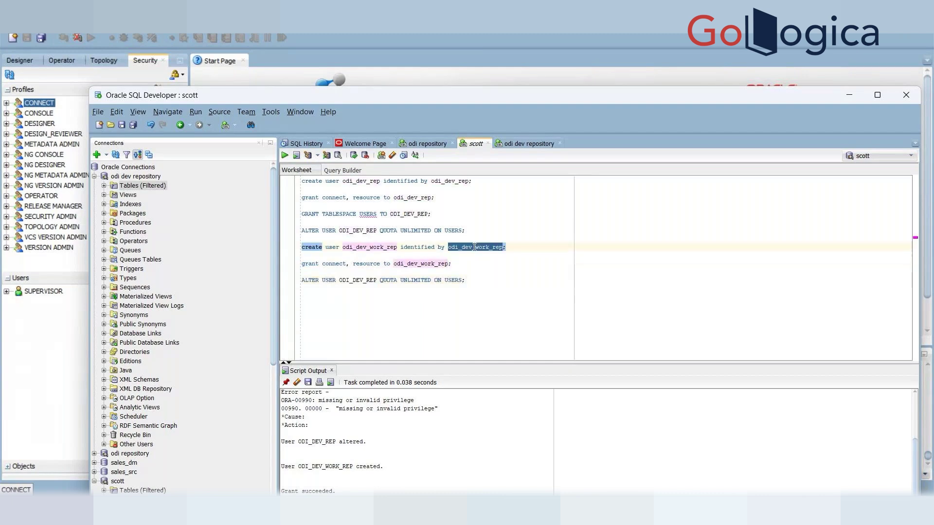
{"action": "double_click", "coordinate": [363, 280]}
{"action": "key", "text": "ctrl+v"}
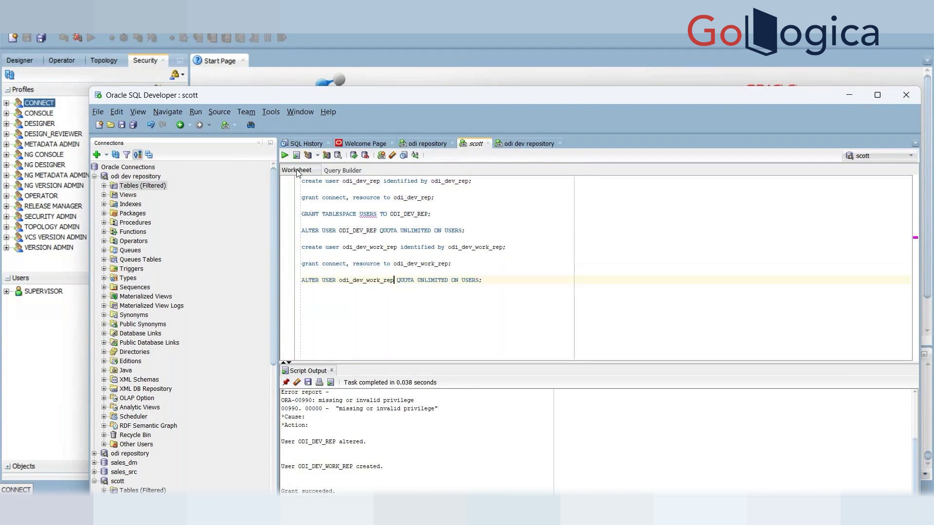
{"action": "left_click", "coordinate": [288, 156]}
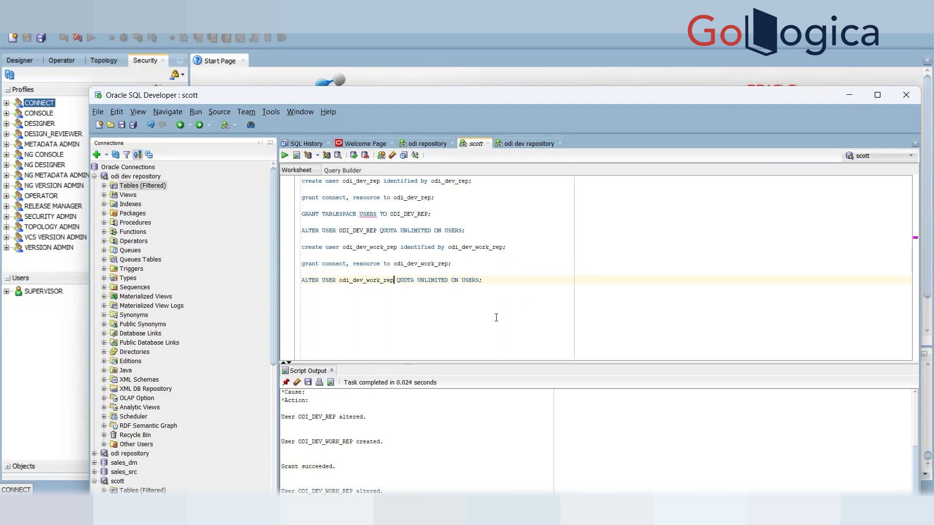
{"action": "left_click", "coordinate": [355, 157]}
{"action": "left_click", "coordinate": [95, 177]}
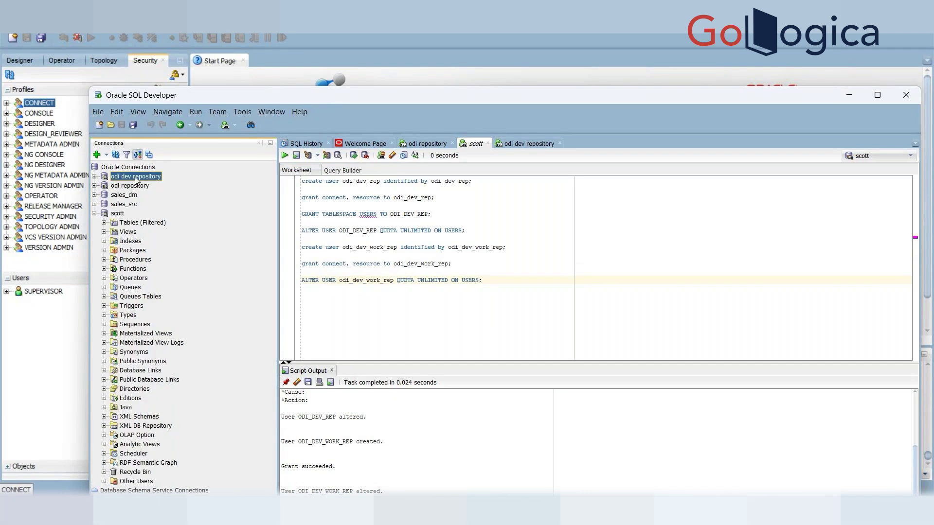
Step: Save a copy of the odi dev repository connection named 'odi dev master repository'
{"action": "right_click", "coordinate": [137, 181]}
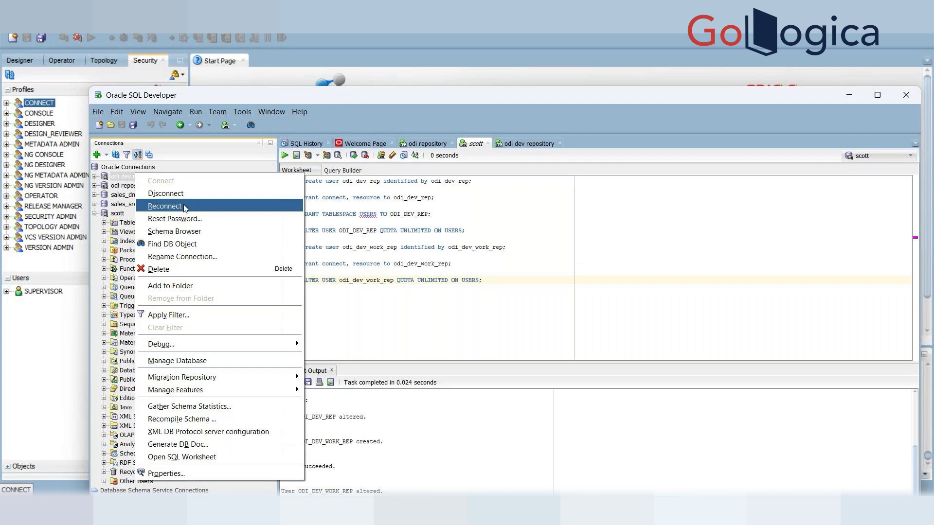
{"action": "left_click", "coordinate": [207, 473]}
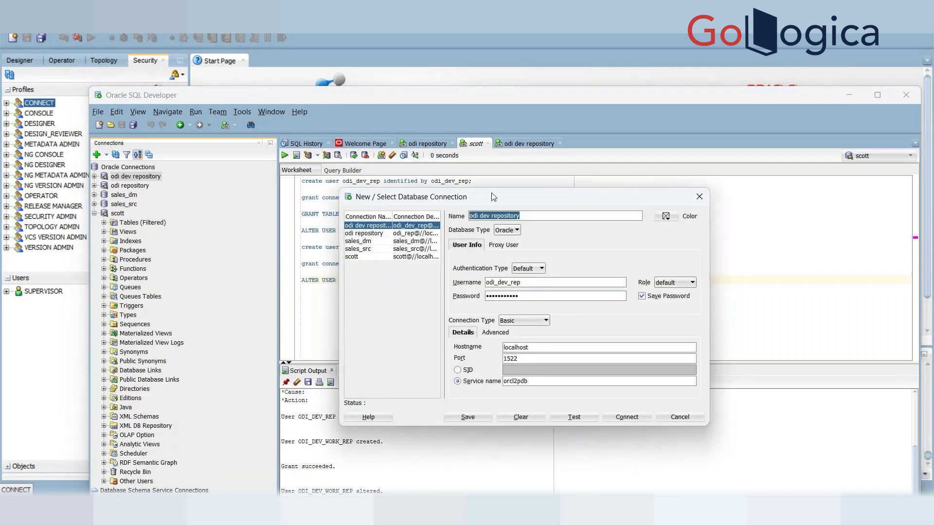
{"action": "left_click_drag", "start_coordinate": [494, 197], "coordinate": [624, 189]}
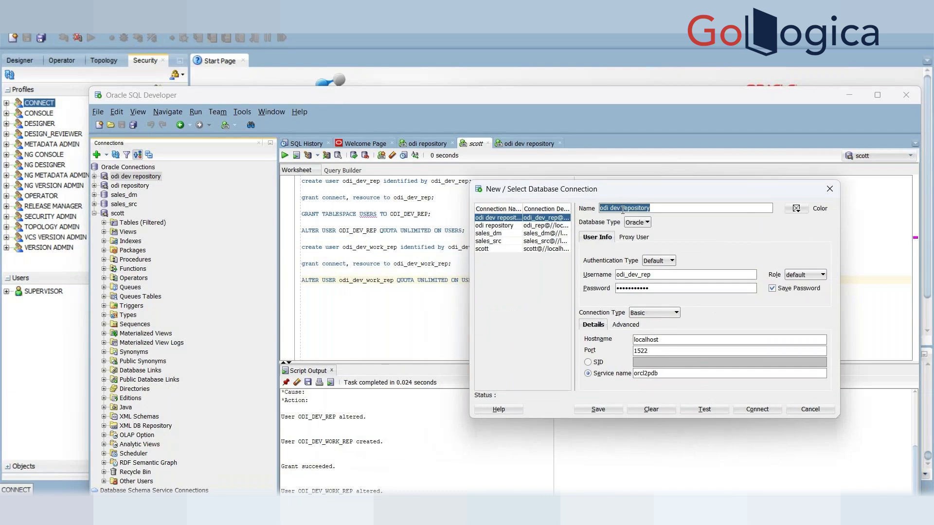
{"action": "left_click", "coordinate": [623, 210]}
{"action": "type", "text": "master"}
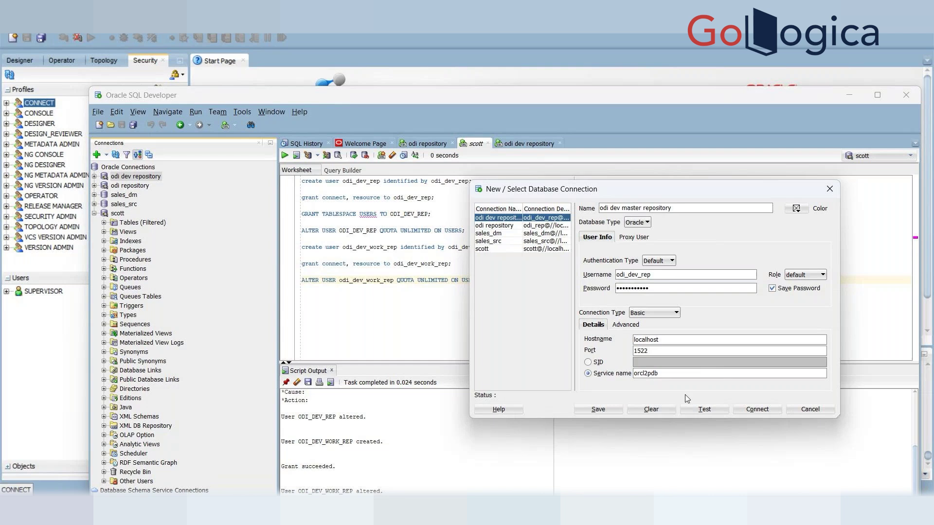
{"action": "left_click", "coordinate": [613, 410]}
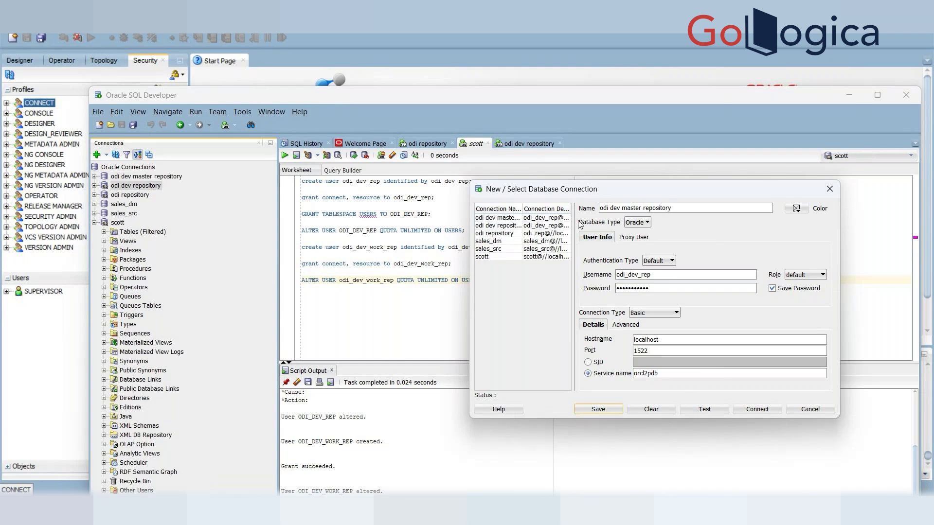
{"action": "left_click", "coordinate": [519, 227]}
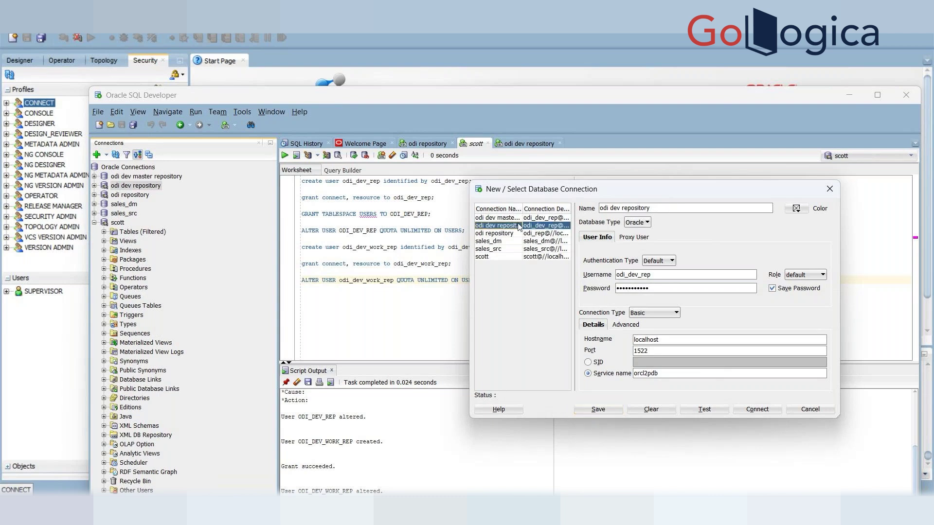
Step: Create and test the 'odi dev work repository' connection for user odi_dev_work_rep, then save it
{"action": "left_click", "coordinate": [620, 208]}
{"action": "type", "text": "work"}
{"action": "left_click", "coordinate": [642, 274]}
{"action": "type", "text": "work_"}
{"action": "left_click_drag", "start_coordinate": [652, 290], "coordinate": [597, 290]}
{"action": "key", "text": "BackSpace"}
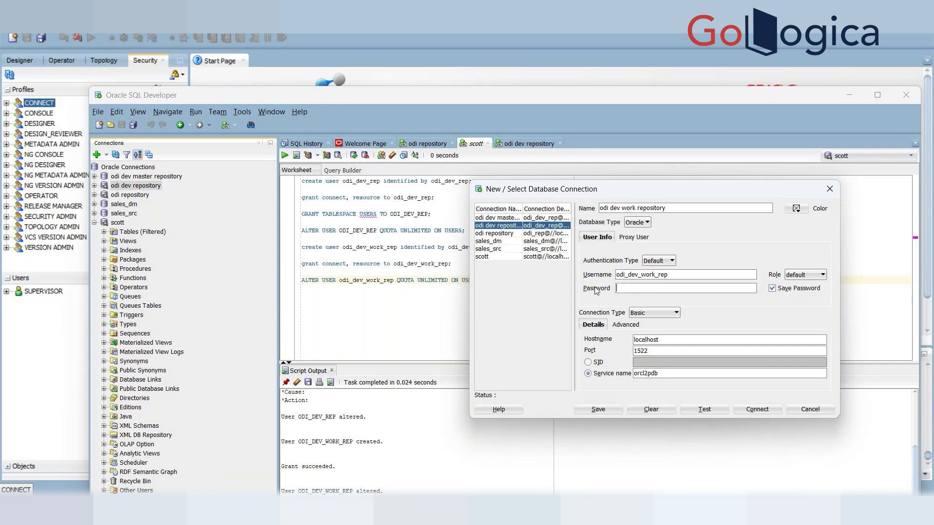
{"action": "left_click", "coordinate": [671, 275]}
{"action": "left_click_drag", "start_coordinate": [671, 274], "coordinate": [616, 275]}
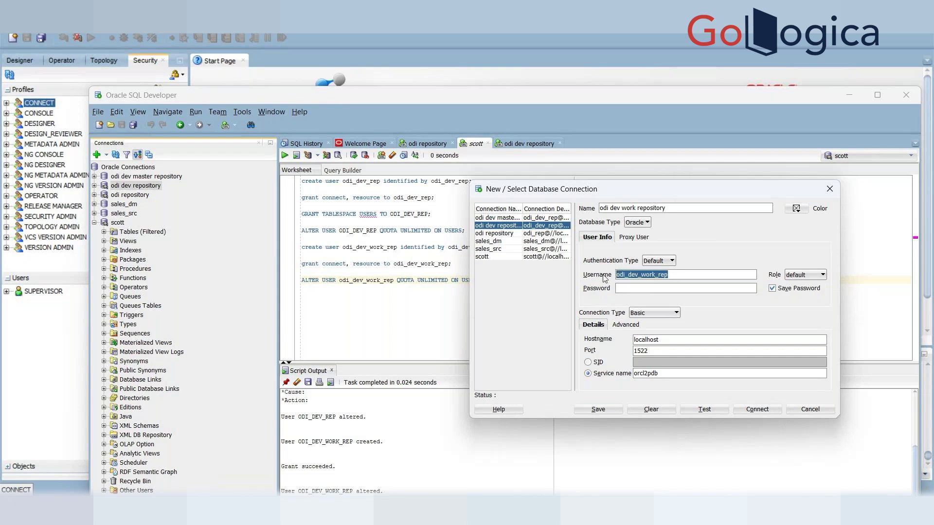
{"action": "left_click", "coordinate": [628, 288]}
{"action": "key", "text": "ctrl+v"}
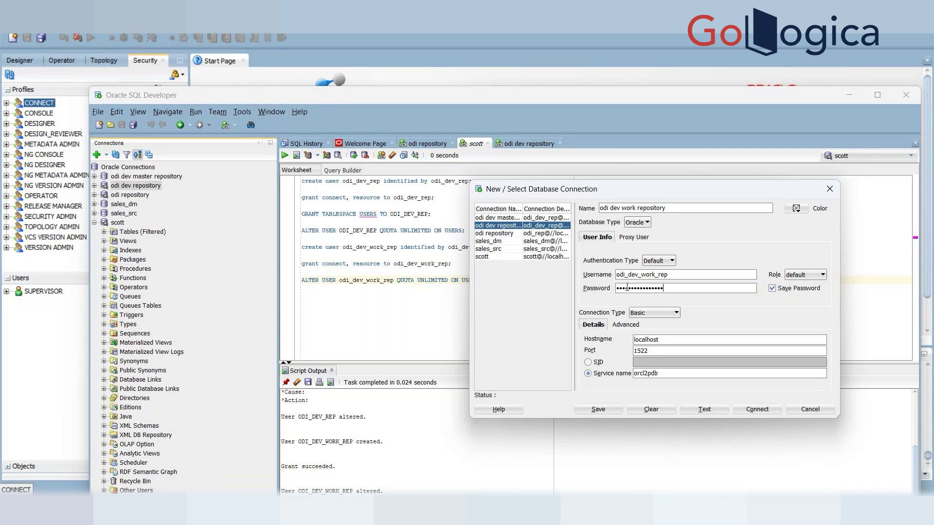
{"action": "left_click", "coordinate": [705, 409]}
{"action": "left_click", "coordinate": [597, 409]}
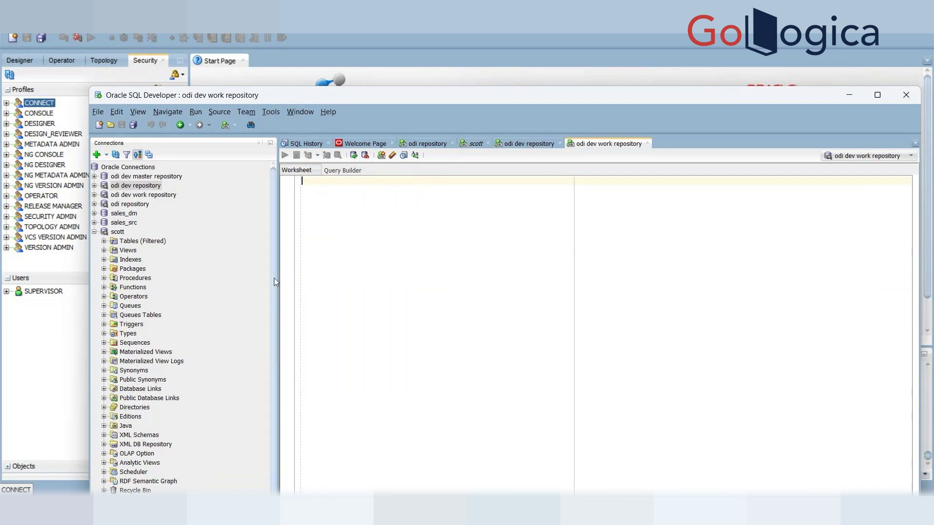
Step: Check that odi dev work repository's Tables node is empty, then minimize SQL Developer
{"action": "left_click", "coordinate": [95, 195]}
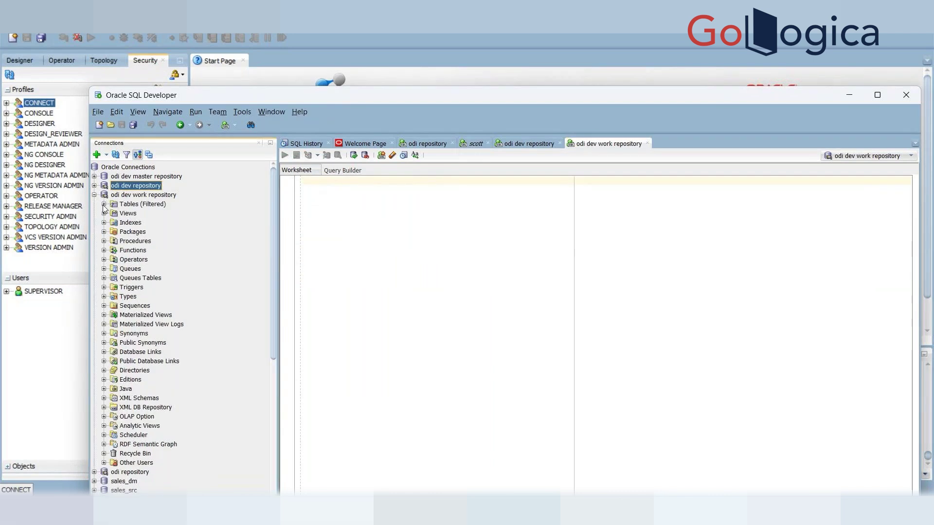
{"action": "left_click", "coordinate": [104, 204]}
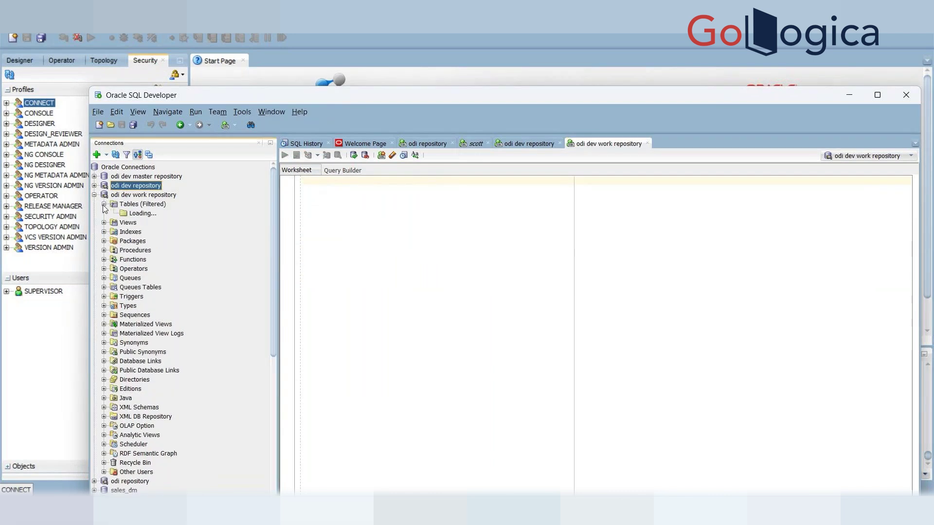
{"action": "left_click", "coordinate": [169, 196]}
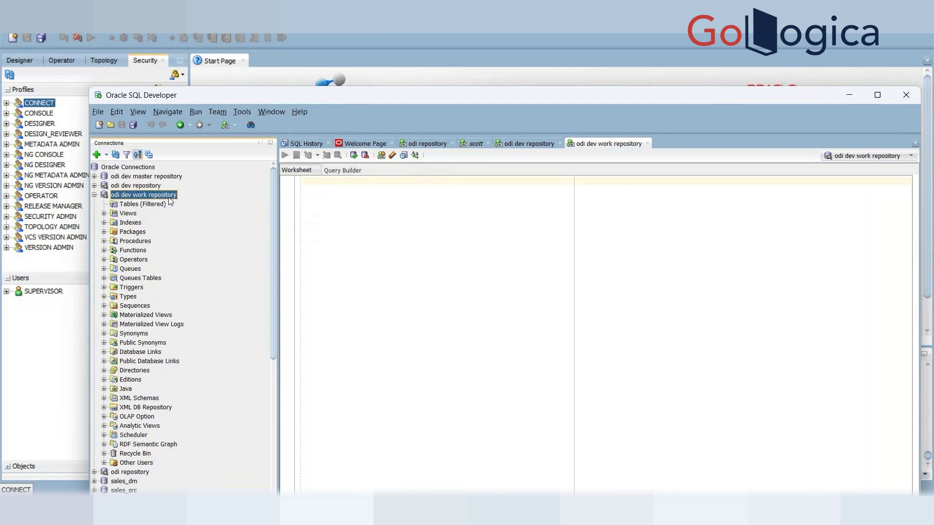
{"action": "left_click", "coordinate": [149, 207]}
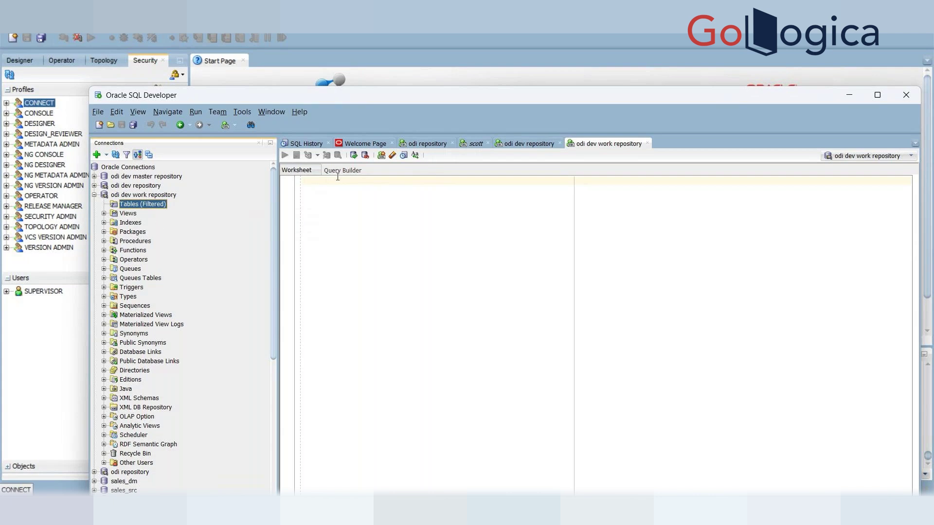
{"action": "left_click", "coordinate": [850, 96]}
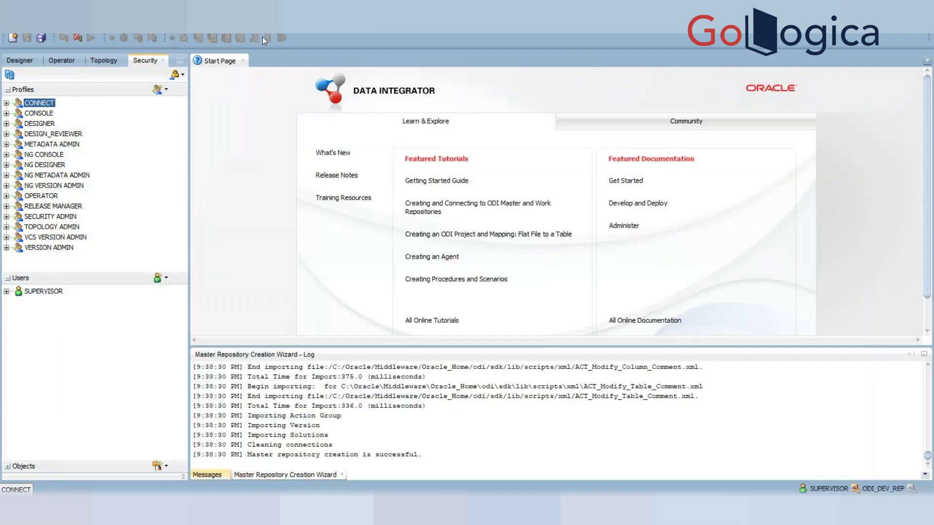
Step: Show the master repository and Work Repositories node in Topology's Repositories section
{"action": "left_click", "coordinate": [100, 63]}
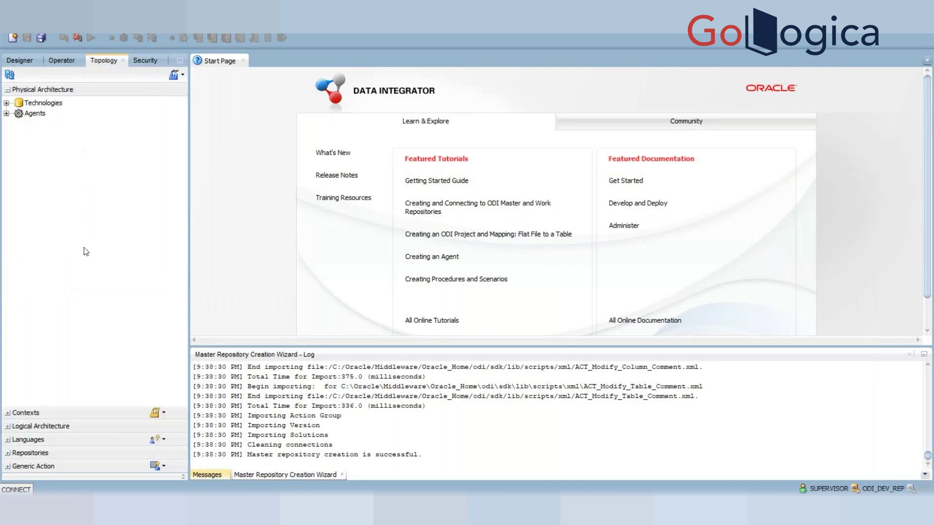
{"action": "left_click", "coordinate": [53, 453]}
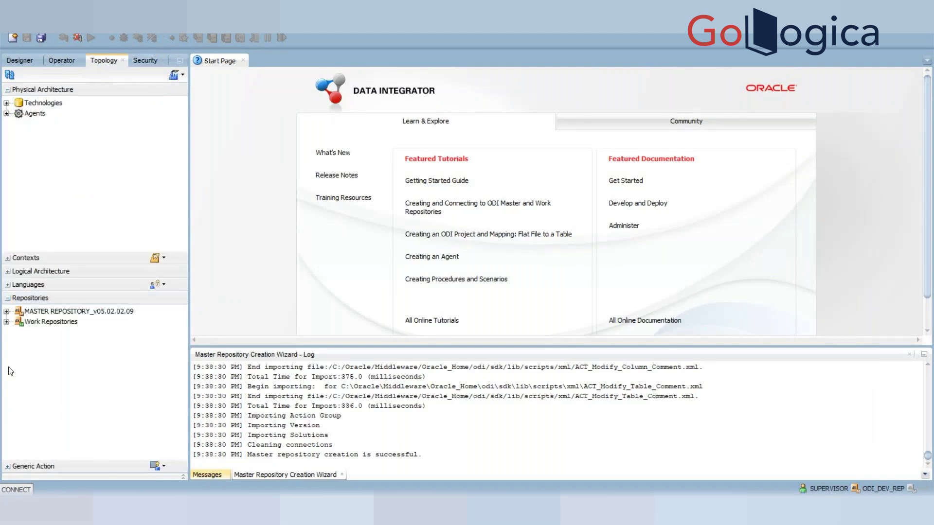
{"action": "left_click", "coordinate": [6, 316]}
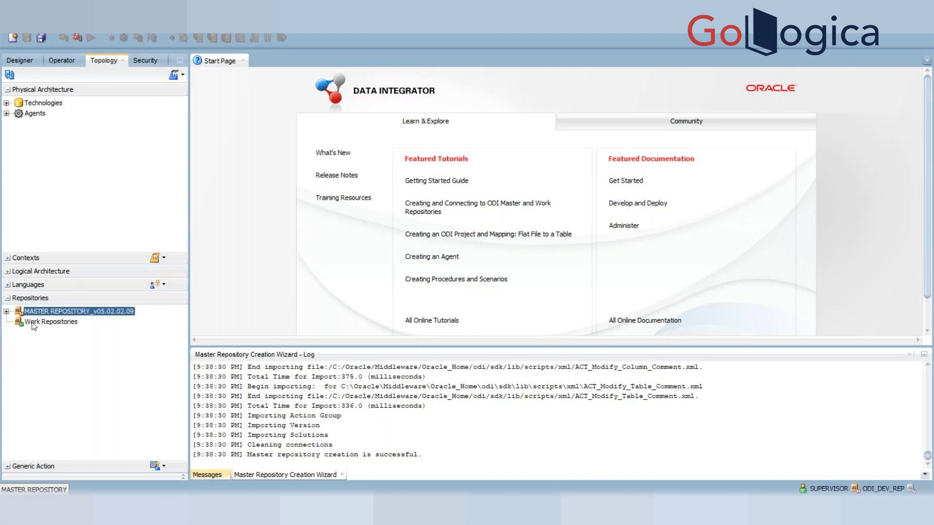
{"action": "left_click", "coordinate": [51, 323]}
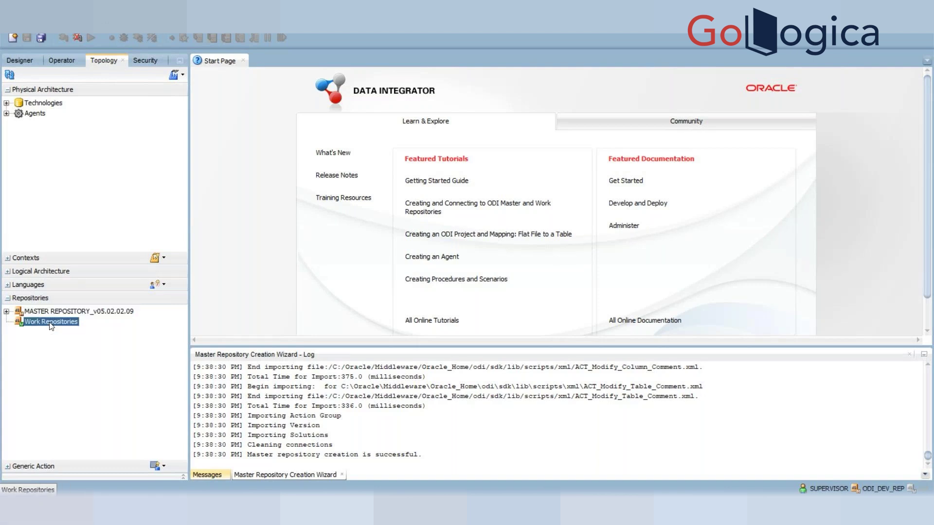
{"action": "right_click", "coordinate": [51, 326]}
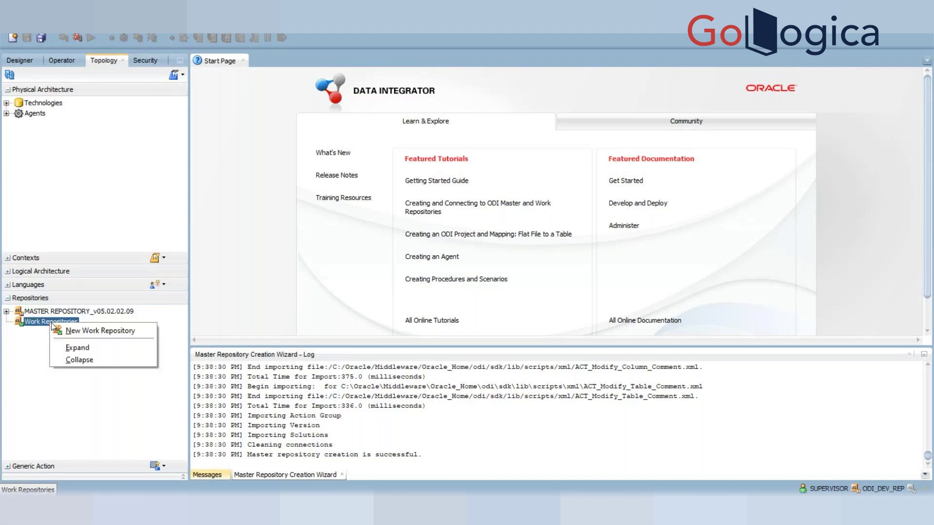
Step: Start a New Work Repository, test its connection successfully, and advance to Step 2
{"action": "left_click", "coordinate": [81, 331]}
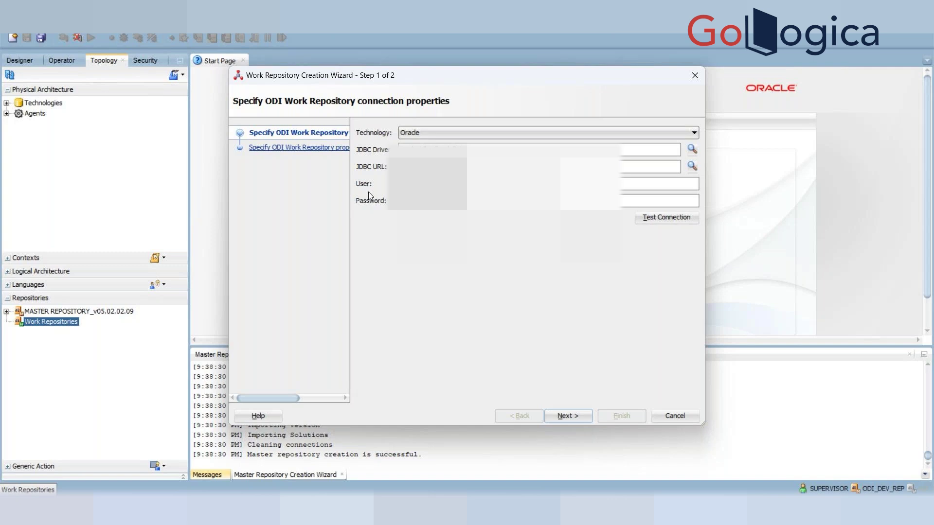
{"action": "left_click", "coordinate": [655, 220]}
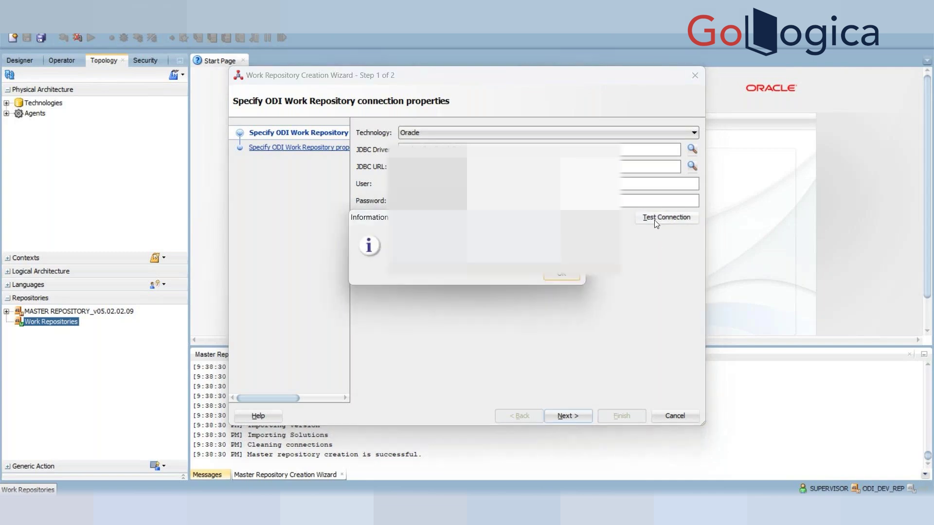
{"action": "left_click", "coordinate": [563, 276]}
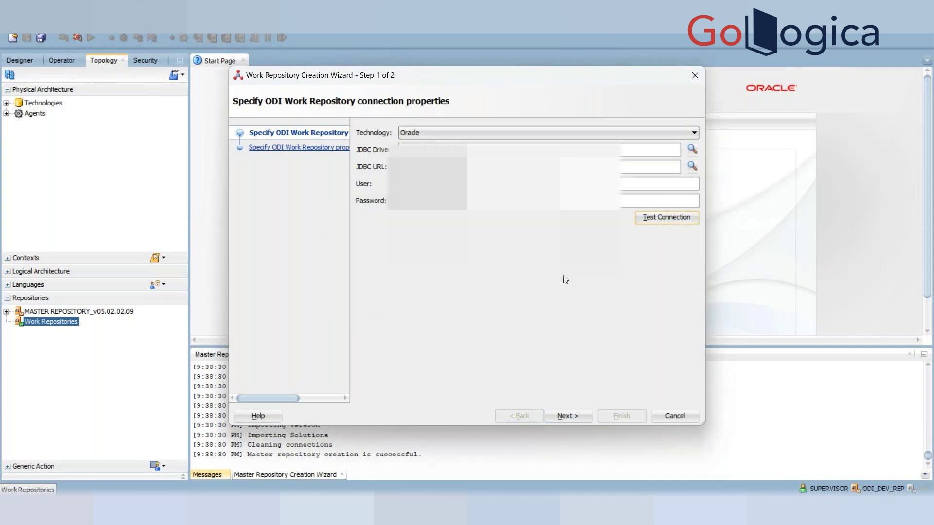
{"action": "left_click", "coordinate": [572, 415]}
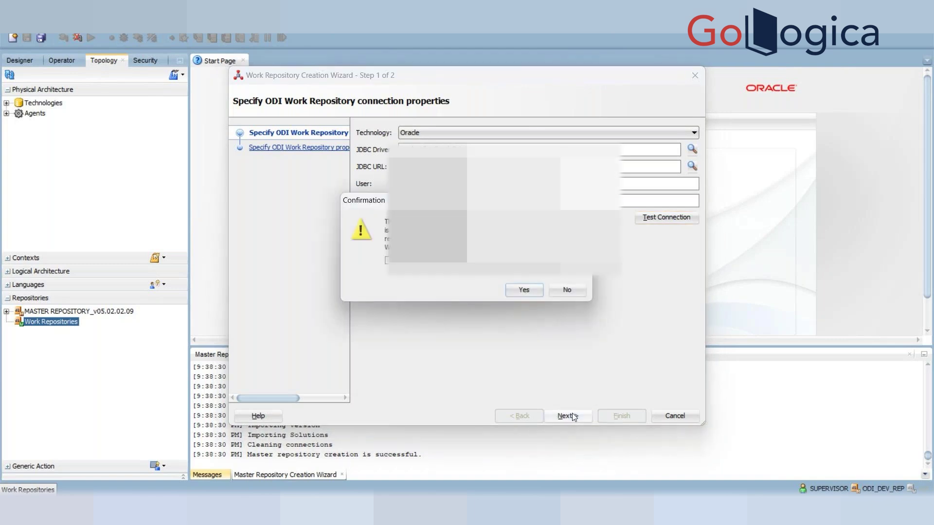
{"action": "left_click", "coordinate": [529, 288]}
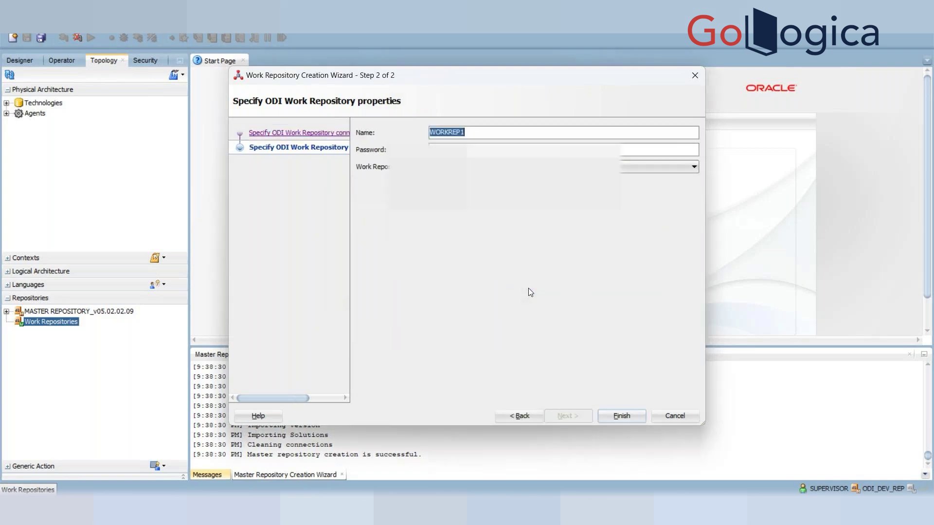
Step: Give WORKREP1 a password and Development type, finish, and decline creating a login
{"action": "key", "text": "Tab"}
{"action": "left_click_drag", "start_coordinate": [471, 132], "coordinate": [411, 128]}
{"action": "key", "text": "Tab"}
{"action": "left_click", "coordinate": [614, 416]}
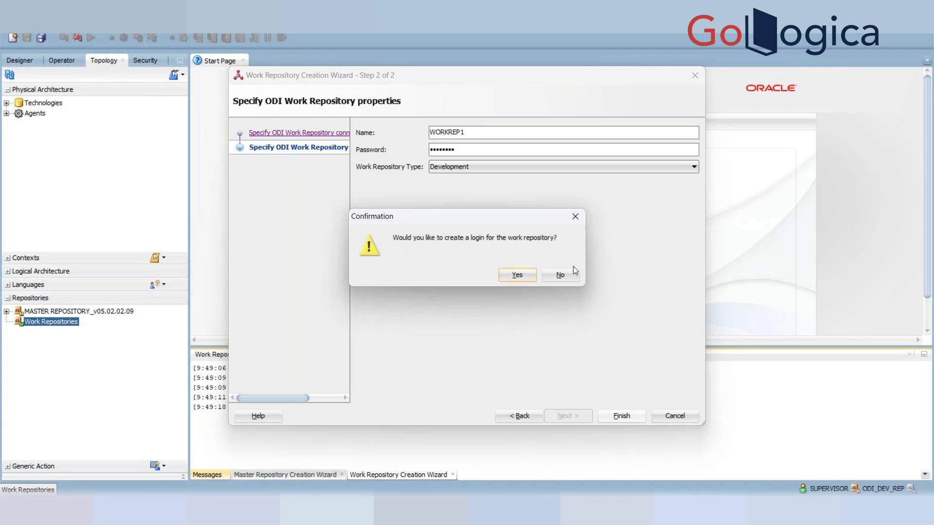
{"action": "left_click", "coordinate": [561, 276]}
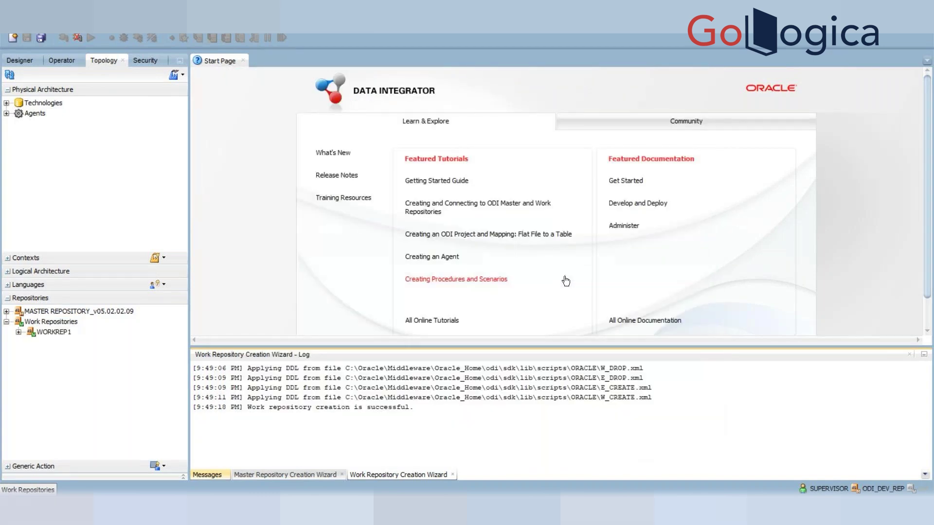
Step: Expand WORKREP1, disconnect ODI from the repository, and switch to SQL Developer
{"action": "left_click", "coordinate": [58, 335]}
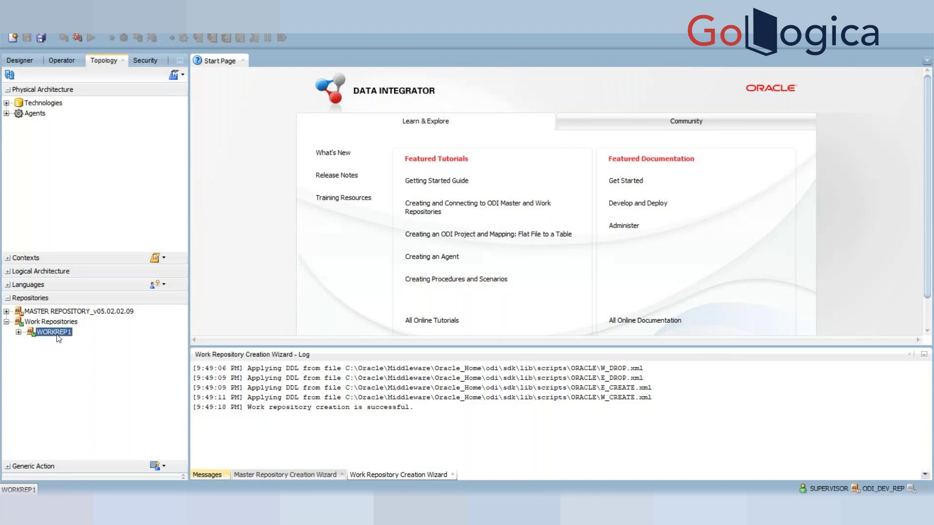
{"action": "left_click", "coordinate": [19, 332]}
{"action": "left_click", "coordinate": [104, 22]}
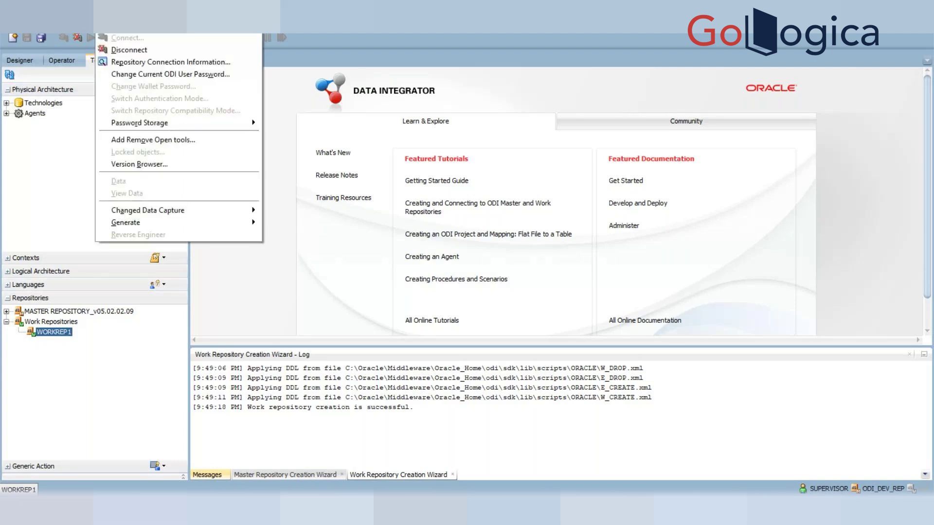
{"action": "left_click", "coordinate": [115, 51]}
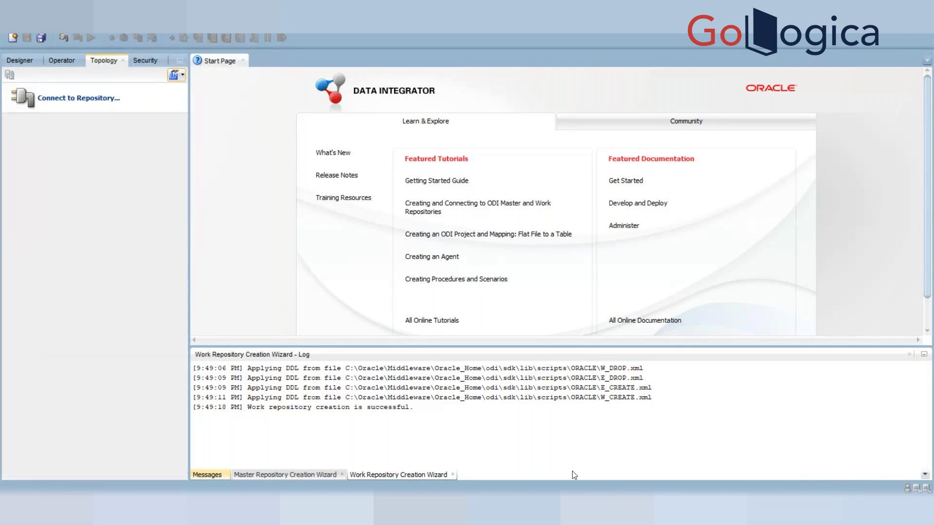
{"action": "key", "text": "alt+Tab"}
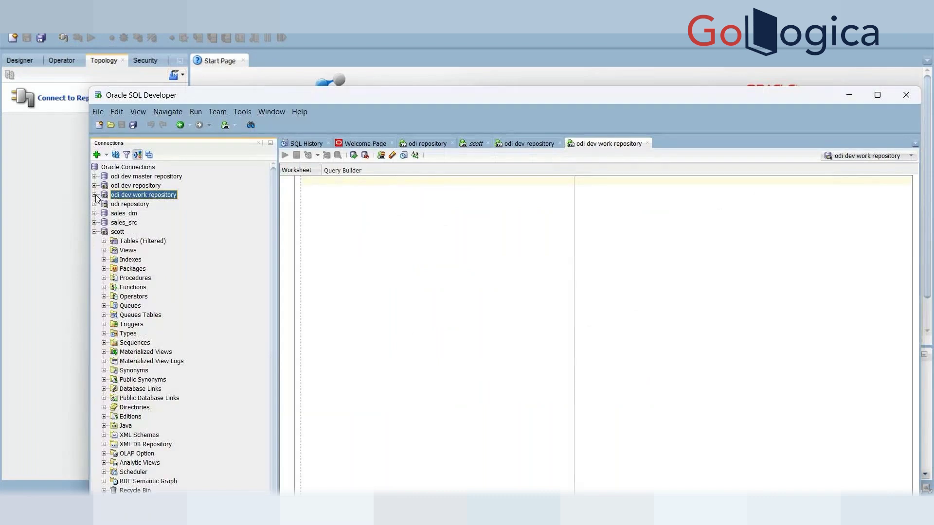
Step: Expand the 'odi dev work repository' connection and its filtered Tables to list the OGG_ and SNP_ tables
{"action": "left_click", "coordinate": [116, 156]}
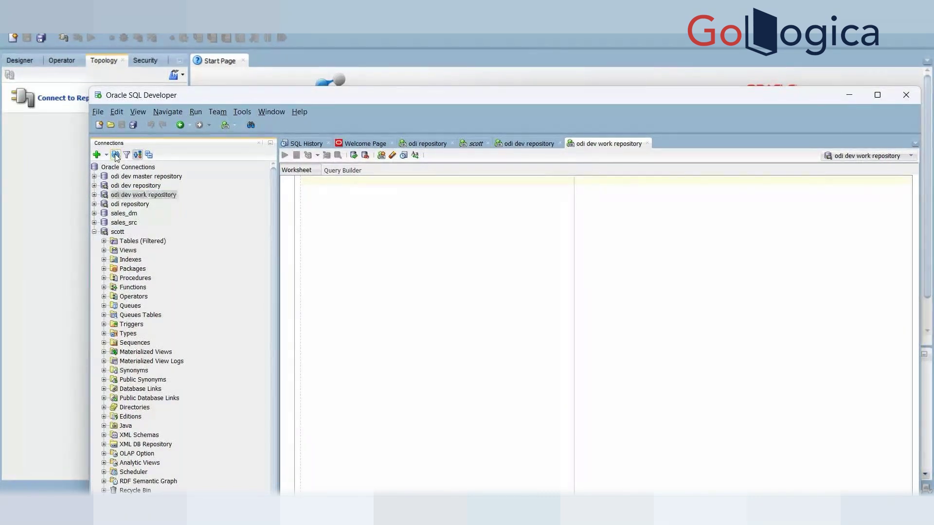
{"action": "left_click", "coordinate": [94, 195]}
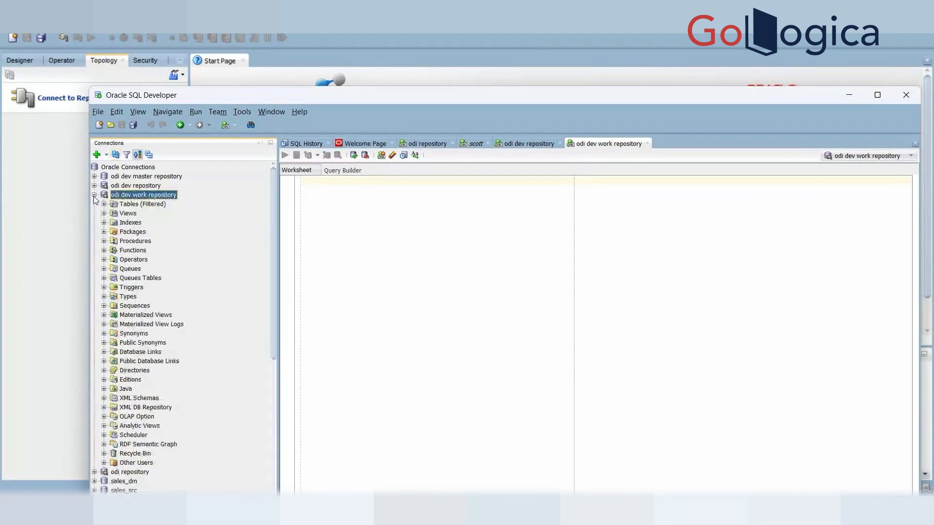
{"action": "left_click", "coordinate": [104, 204]}
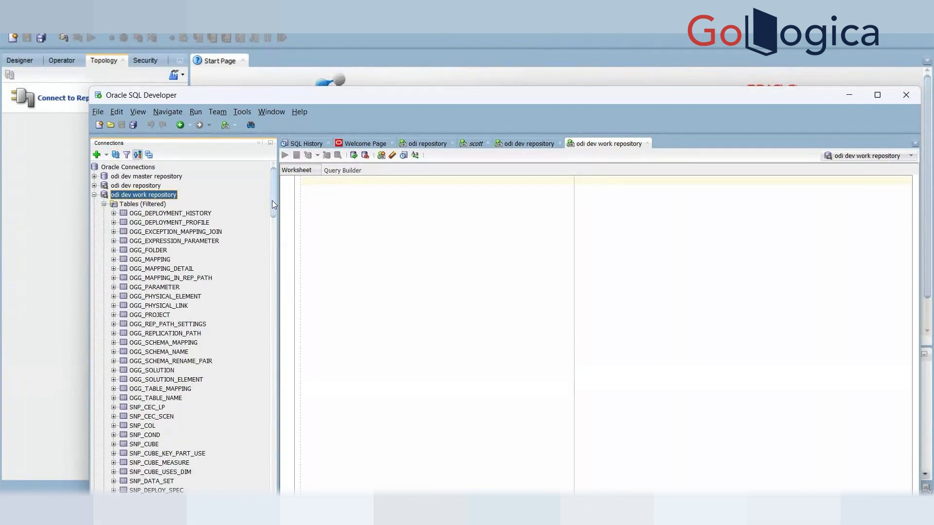
{"action": "mouse_move", "coordinate": [273, 200]}
{"action": "left_mouse_down"}
{"action": "mouse_move", "coordinate": [259, 432]}
{"action": "mouse_move", "coordinate": [277, 200]}
{"action": "left_mouse_up"}
Step: Back in ODI Studio, set the repository connection to work repository WORKREP1
{"action": "left_click", "coordinate": [851, 97]}
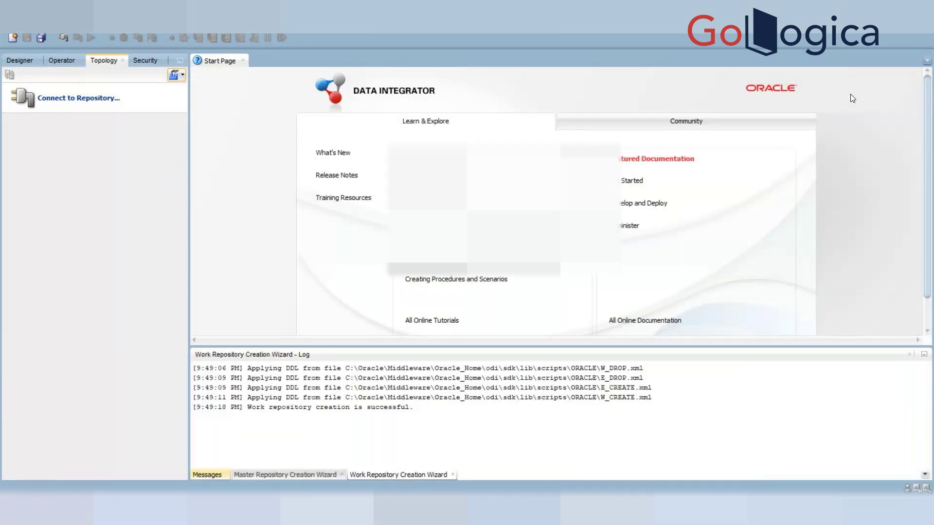
{"action": "left_click", "coordinate": [78, 97]}
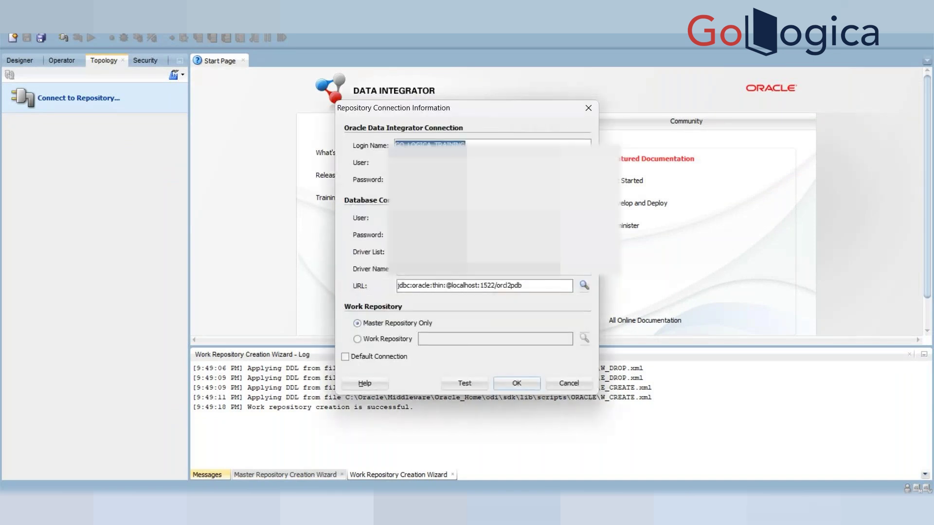
{"action": "left_click", "coordinate": [387, 340]}
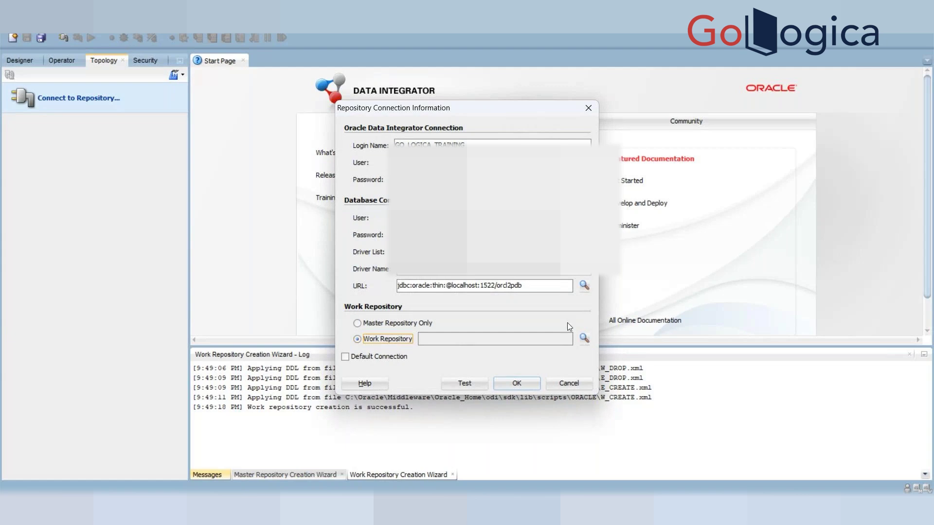
{"action": "left_click", "coordinate": [585, 340]}
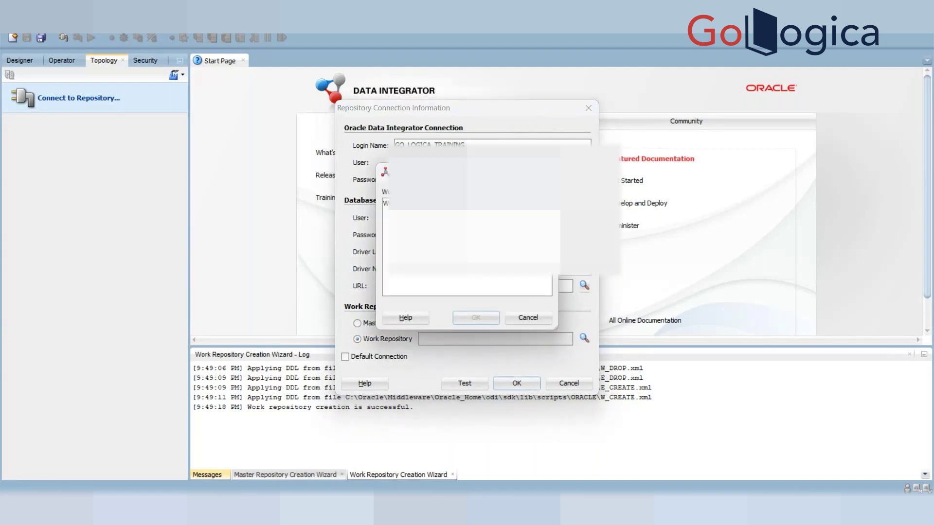
{"action": "left_click", "coordinate": [386, 203]}
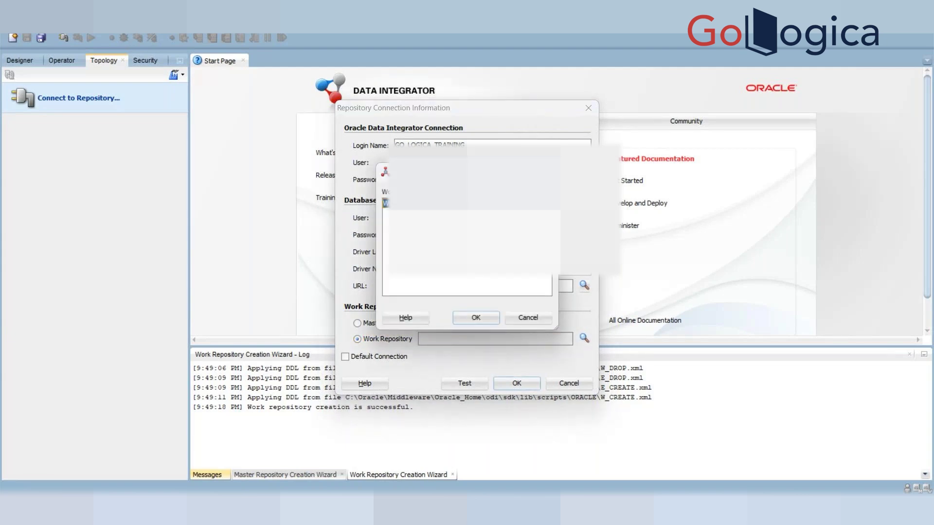
{"action": "left_click", "coordinate": [477, 317]}
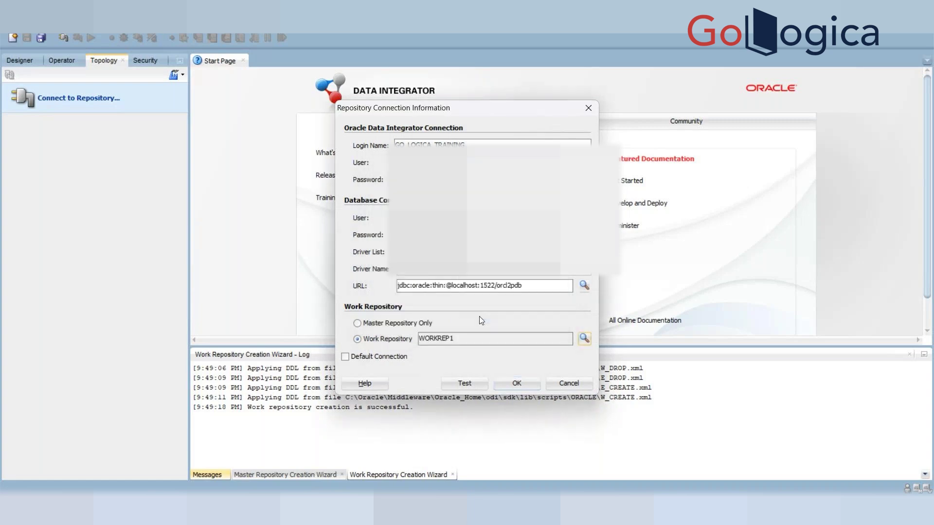
{"action": "left_click", "coordinate": [517, 384]}
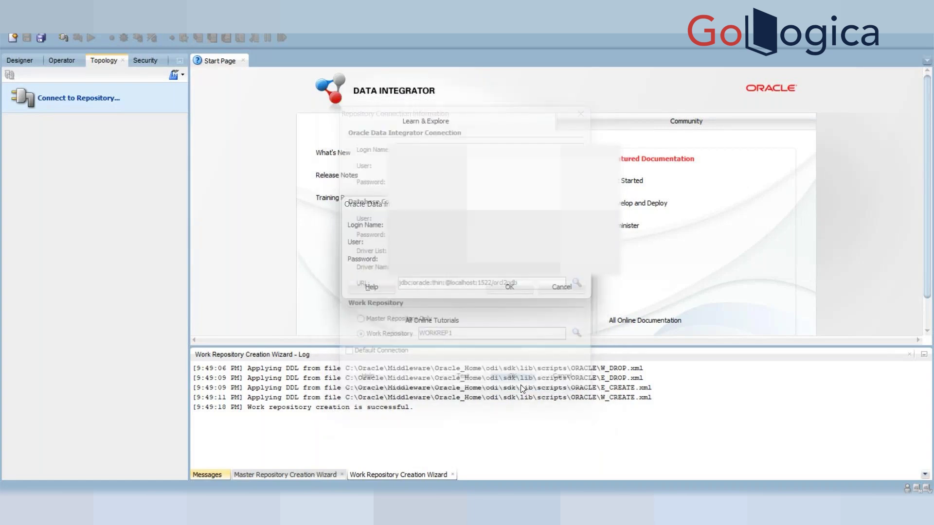
Step: Log in as SUPERVISOR to ODI_DEV_REP with work repository WORKREP1
{"action": "left_click", "coordinate": [508, 287]}
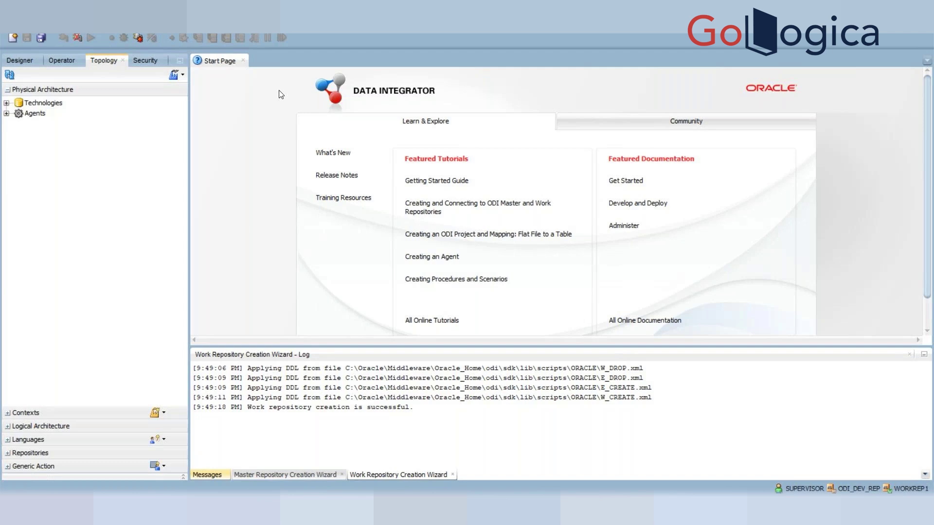
Step: Alternate between the Designer Projects and Operator Session List navigators twice
{"action": "left_click", "coordinate": [24, 62]}
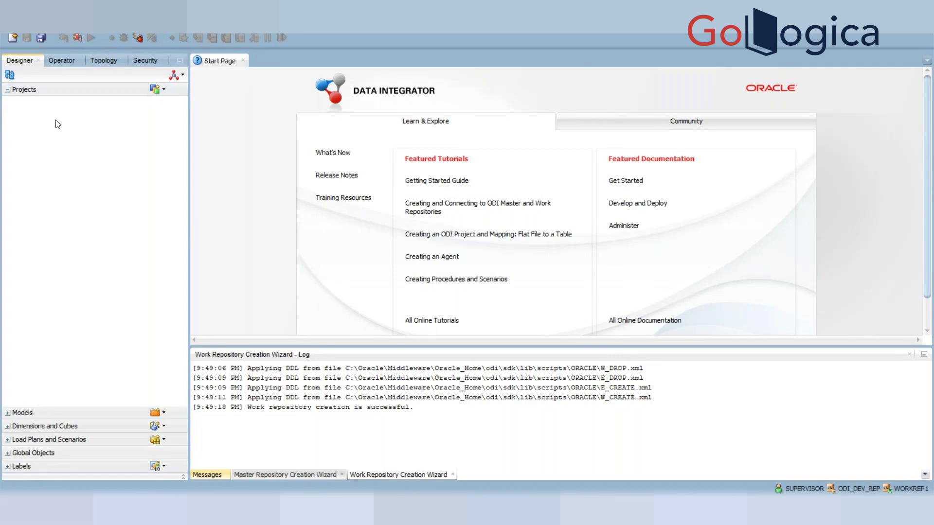
{"action": "left_click", "coordinate": [63, 59]}
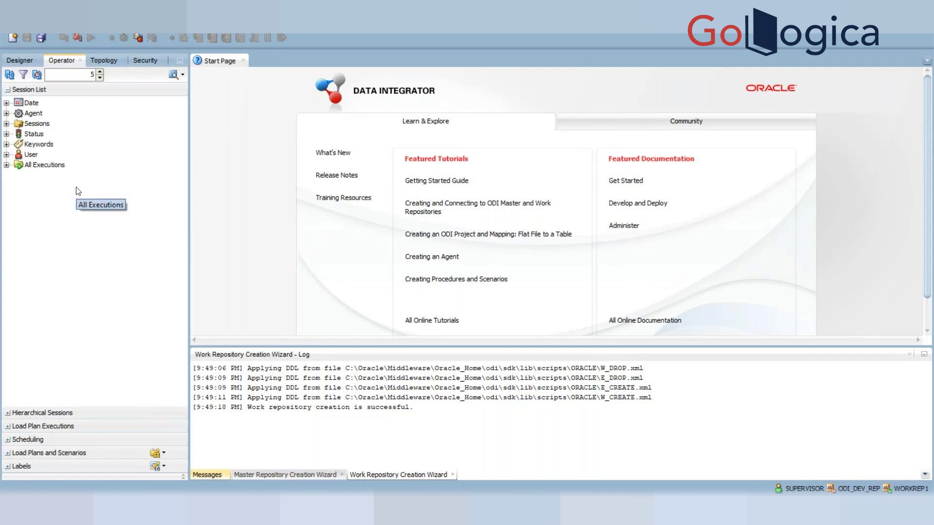
{"action": "left_click", "coordinate": [20, 62]}
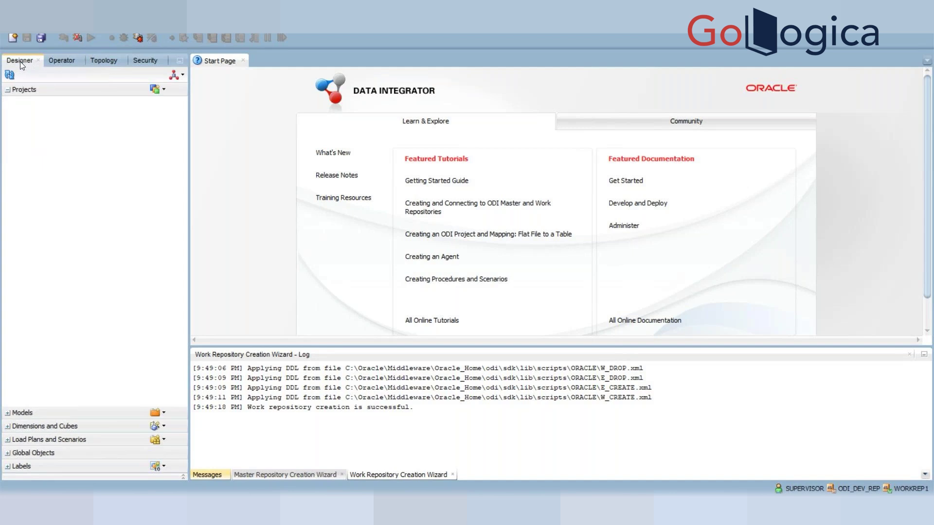
{"action": "left_click", "coordinate": [62, 63]}
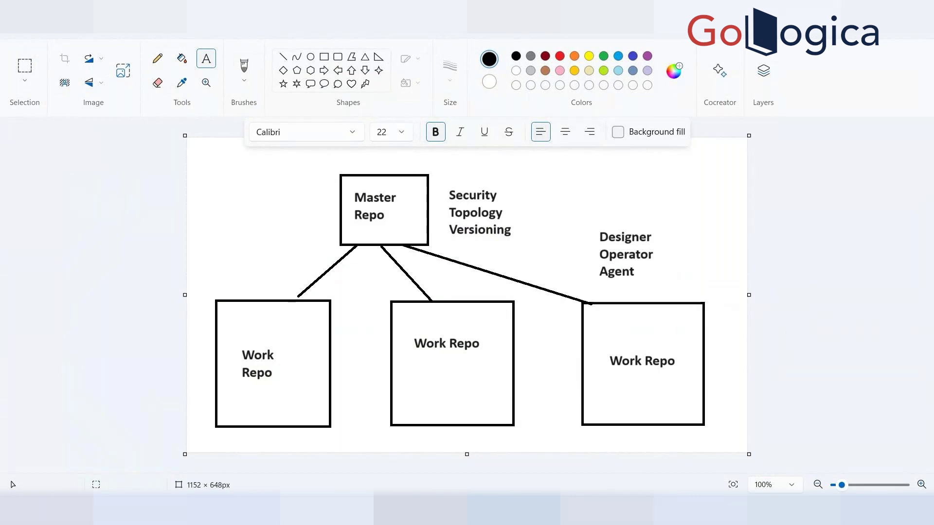
Step: Bring Oracle SQL Developer in front of the Paint repository diagram
{"action": "mouse_move", "coordinate": [642, 511]}
{"action": "key", "text": "alt+Tab"}
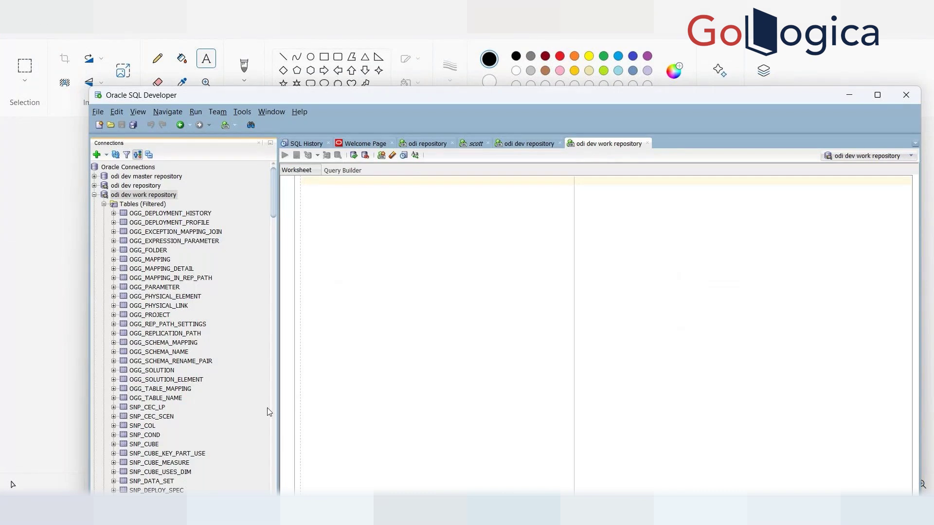
Step: View column definitions of OGG_TABLE_NAME, then SNP_CUBE through SNP_LOCKED_OBJECT, in a maximized SQL Developer
{"action": "left_click", "coordinate": [147, 399]}
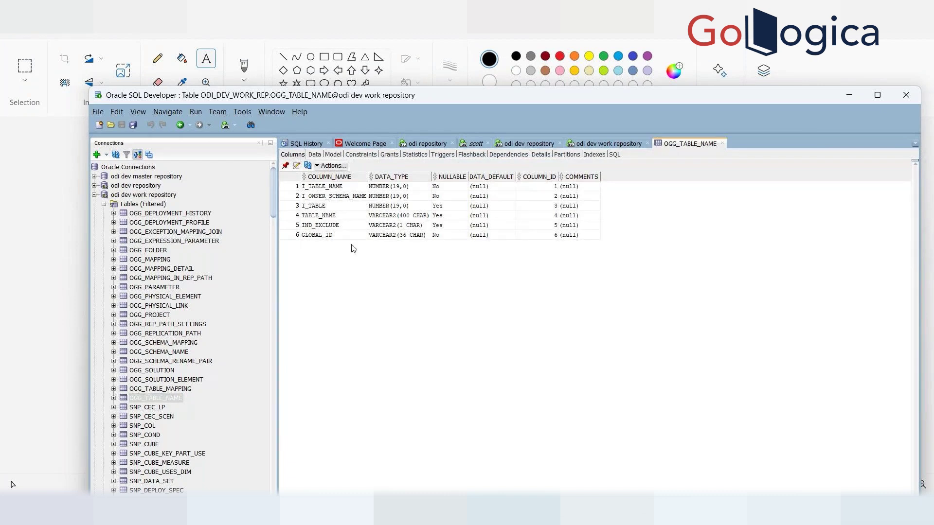
{"action": "left_click", "coordinate": [879, 96]}
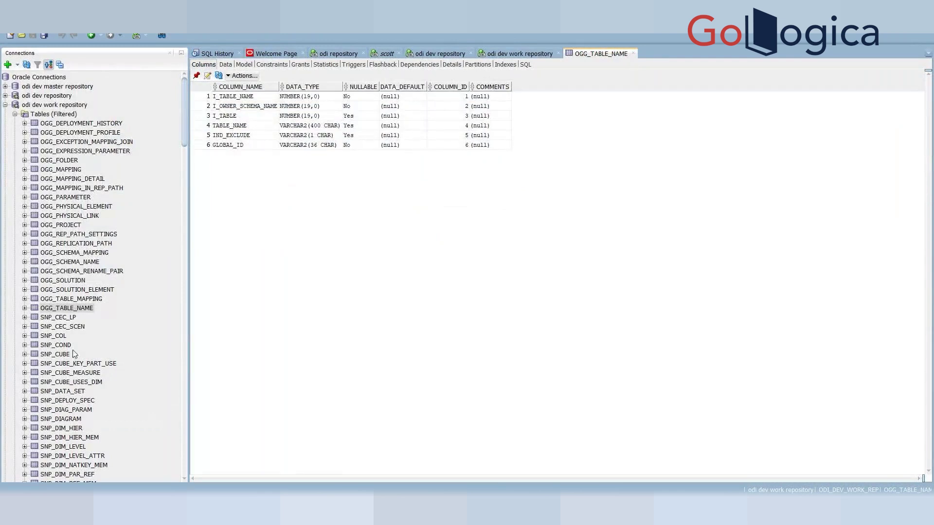
{"action": "left_click", "coordinate": [58, 354]}
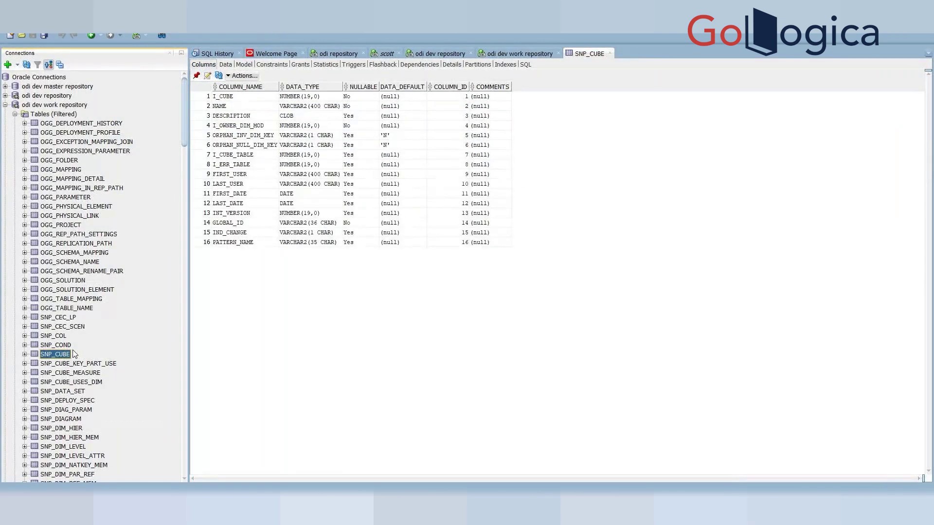
{"action": "key", "text": "Down"}
{"action": "key", "text": "Down"}
{"action": "key", "text": "Down"}
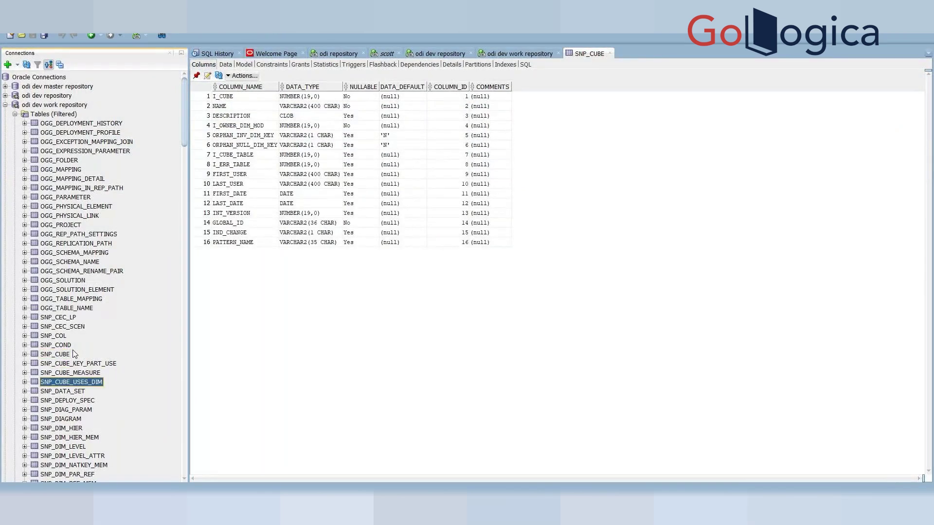
{"action": "key", "text": "Down"}
{"action": "key", "text": "Down"}
{"action": "key", "text": "Down"}
{"action": "key", "text": "Down"}
{"action": "key", "text": "Down"}
{"action": "key", "text": "Down"}
{"action": "key", "text": "Down"}
{"action": "key", "text": "Down"}
{"action": "key", "text": "Down"}
{"action": "key", "text": "Down"}
{"action": "key", "text": "Down"}
{"action": "key", "text": "Down"}
{"action": "key", "text": "Down"}
{"action": "key", "text": "Down"}
{"action": "key", "text": "Down"}
{"action": "key", "text": "Down"}
{"action": "key", "text": "Down"}
{"action": "key", "text": "Down"}
{"action": "key", "text": "Down"}
{"action": "key", "text": "Down"}
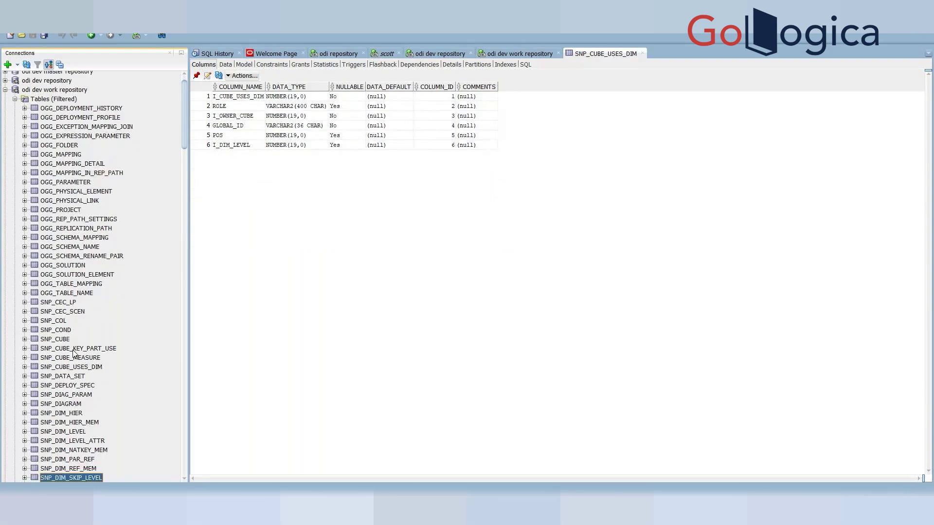
{"action": "key", "text": "Down"}
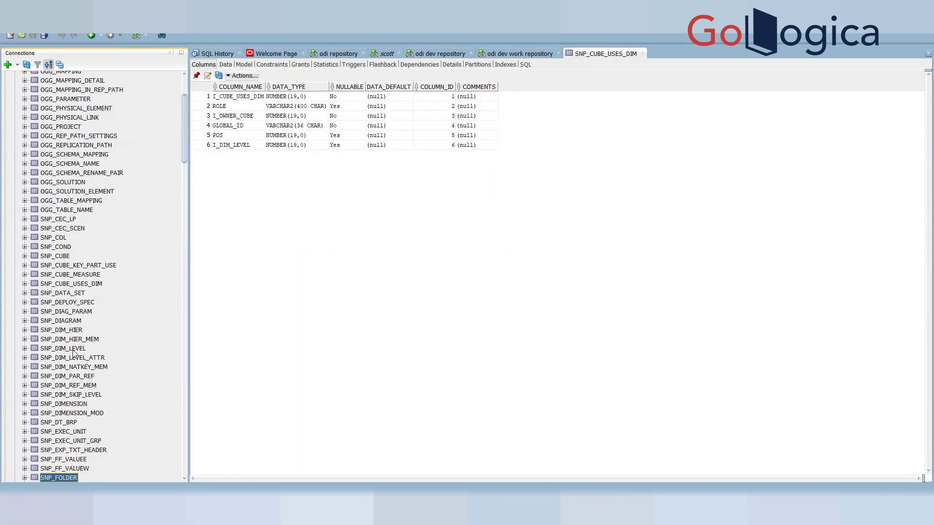
{"action": "key", "text": "Down"}
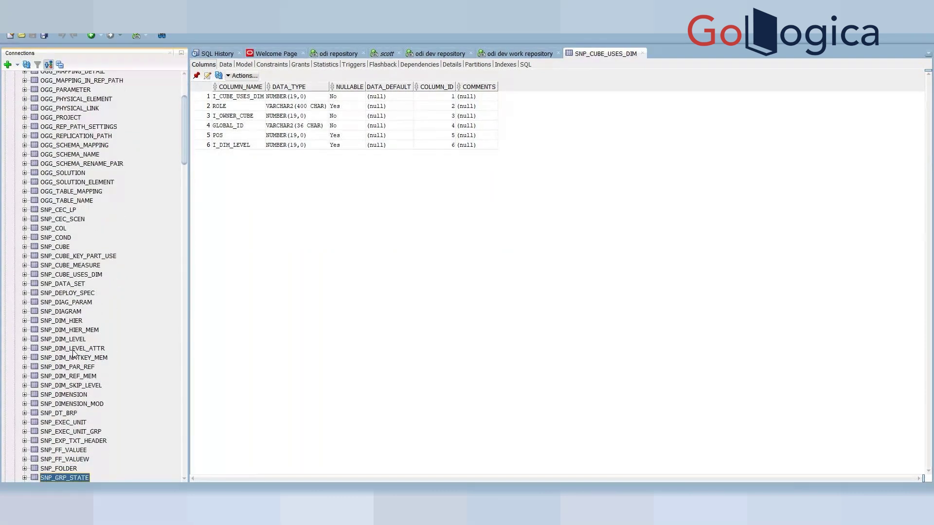
{"action": "key", "text": "Down"}
{"action": "key", "text": "Down"}
{"action": "key", "text": "Down"}
{"action": "key", "text": "Down"}
{"action": "key", "text": "Down"}
{"action": "key", "text": "Down"}
{"action": "key", "text": "Down"}
{"action": "key", "text": "Down"}
{"action": "key", "text": "Down"}
{"action": "key", "text": "Down"}
{"action": "key", "text": "Down"}
{"action": "key", "text": "Down"}
{"action": "key", "text": "Down"}
{"action": "key", "text": "Down"}
{"action": "key", "text": "Down"}
{"action": "key", "text": "Down"}
{"action": "key", "text": "Down"}
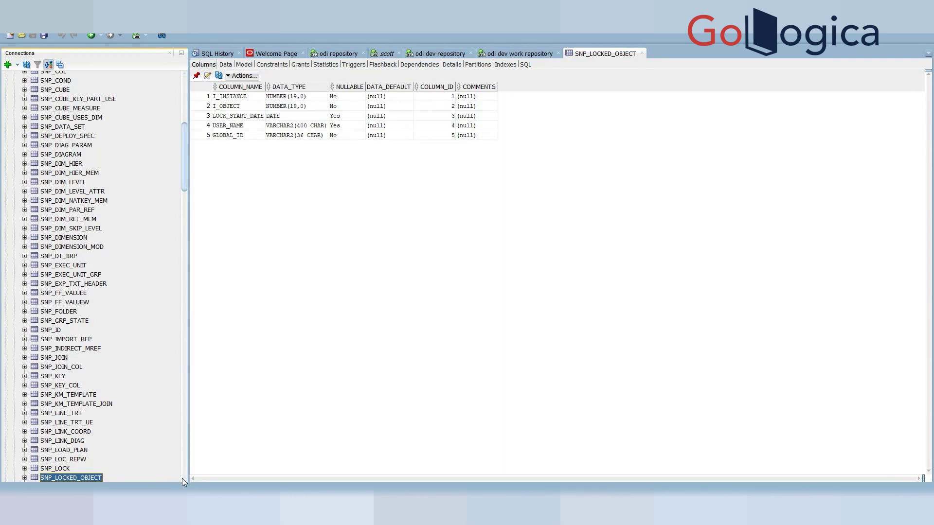
Step: Scroll through SNP_LOCKED_OBJECT's columns and return to the Paint Master/Work Repo diagram
{"action": "scroll", "coordinate": [182, 478], "scroll_direction": "down", "scroll_amount": 5}
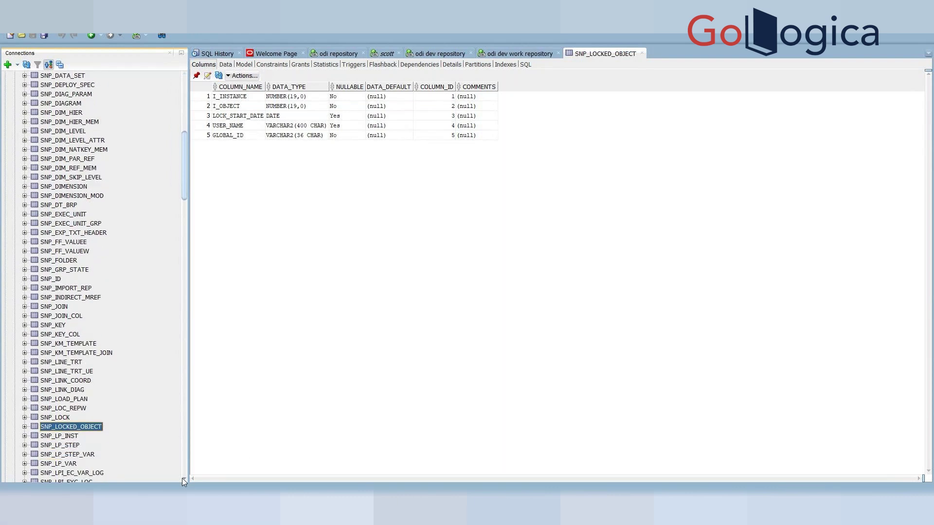
{"action": "scroll", "coordinate": [182, 478], "scroll_direction": "down", "scroll_amount": 6}
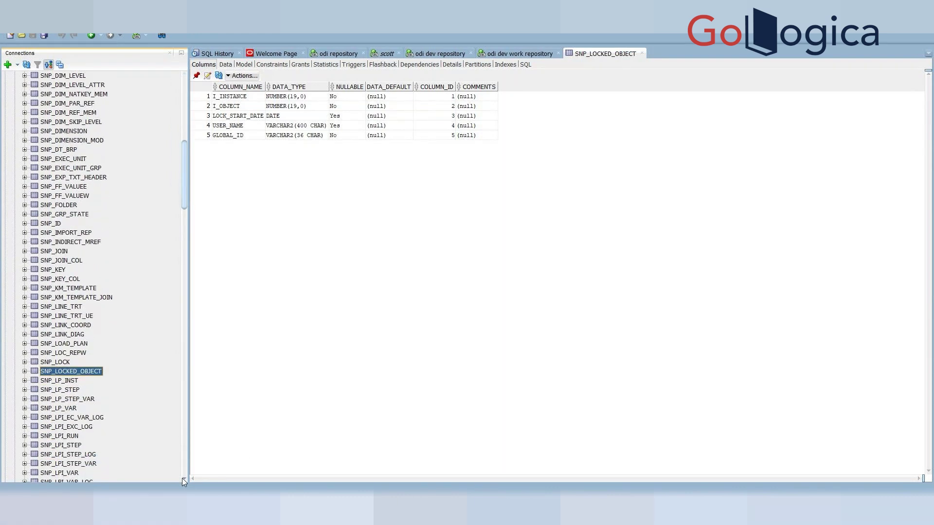
{"action": "scroll", "coordinate": [184, 482], "scroll_direction": "down", "scroll_amount": 13}
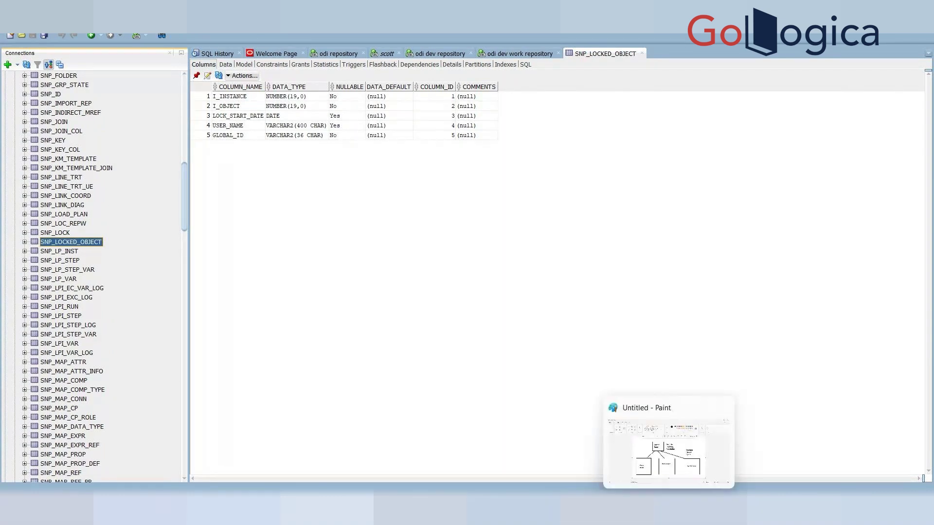
{"action": "left_click", "coordinate": [670, 453]}
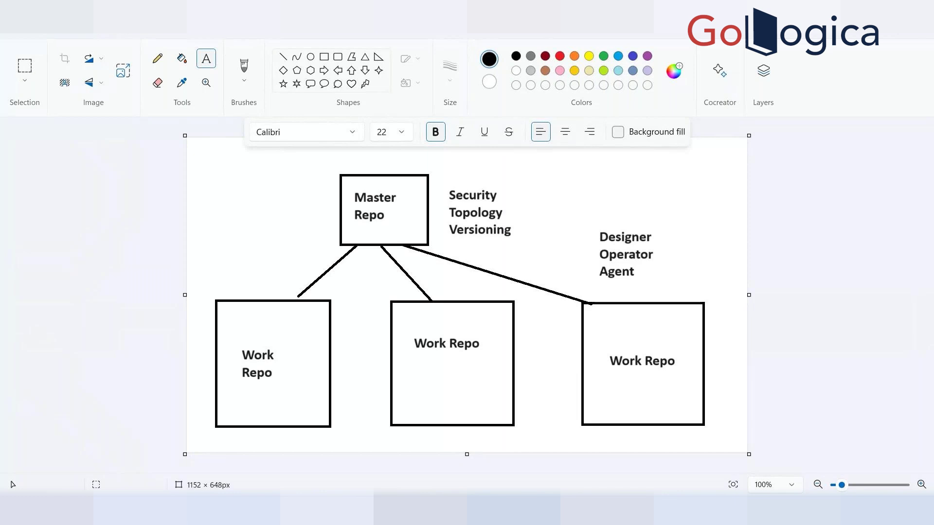
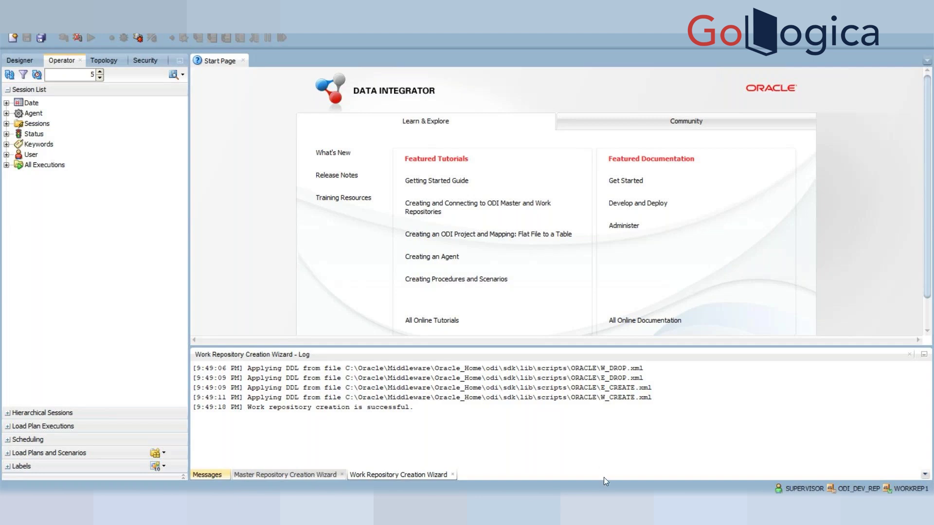
Step: Check the log reports successful work repository creation, with Studio connected to WORKREP1
{"action": "mouse_move", "coordinate": [614, 511]}
{"action": "mouse_move", "coordinate": [642, 511]}
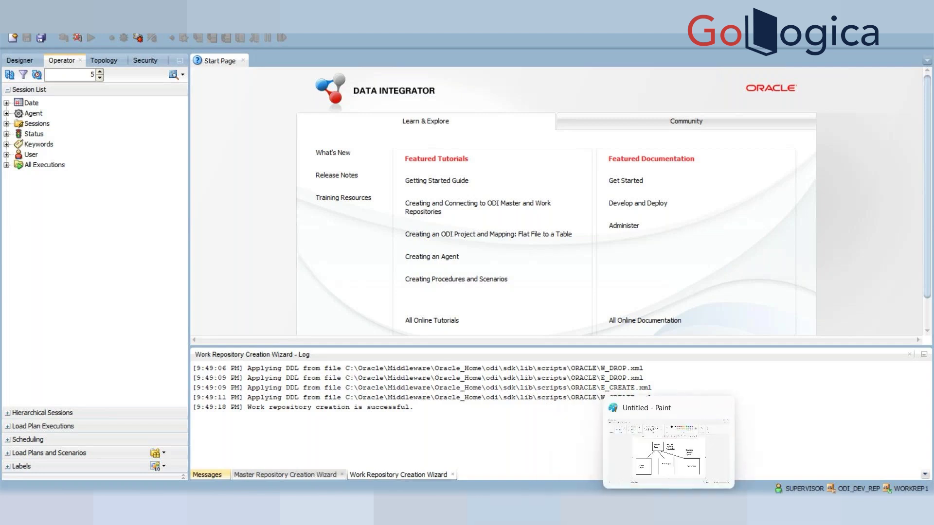
Step: Discard the repository diagram without saving and start a blank 1152 × 648 px Paint canvas
{"action": "left_click", "coordinate": [669, 511]}
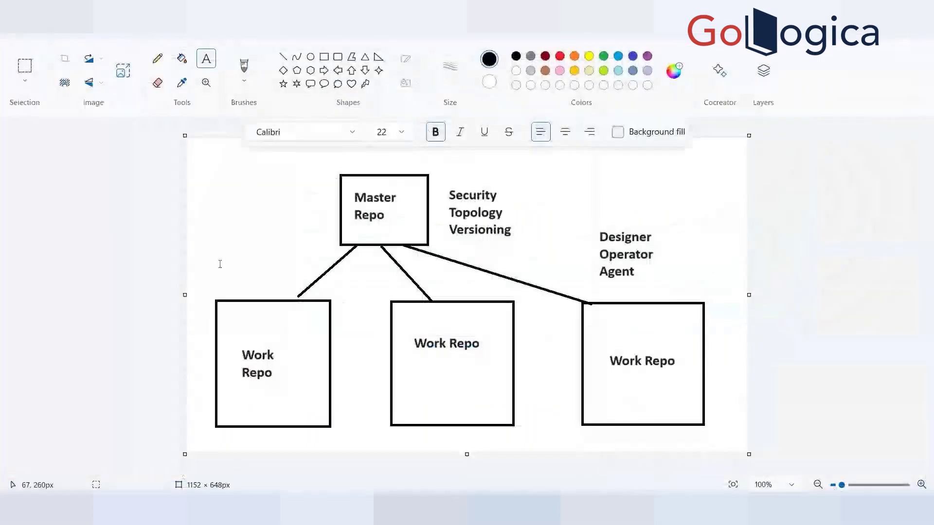
{"action": "left_click", "coordinate": [14, 25]}
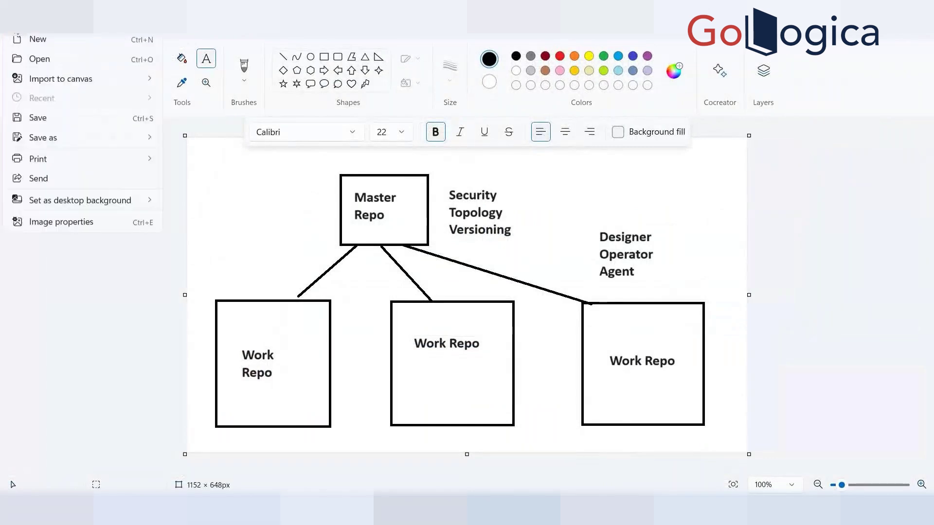
{"action": "left_click", "coordinate": [34, 49]}
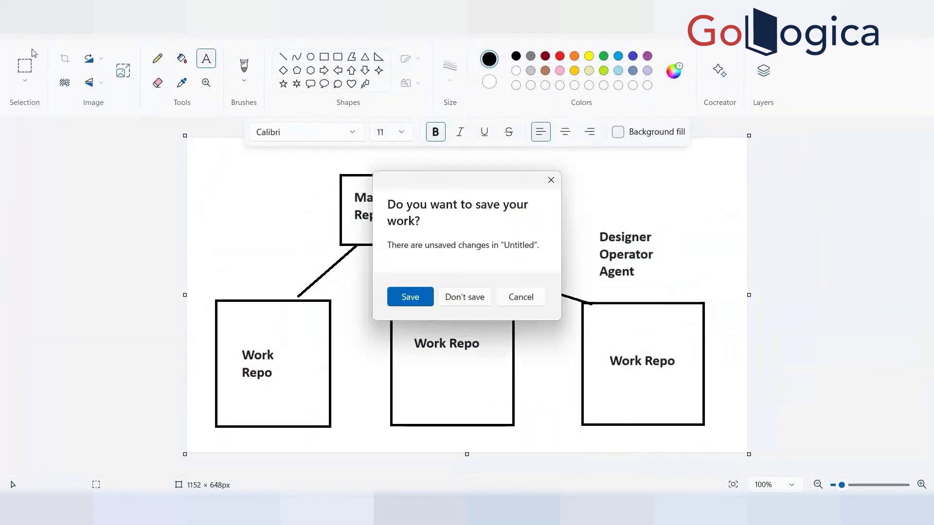
{"action": "left_click", "coordinate": [476, 295]}
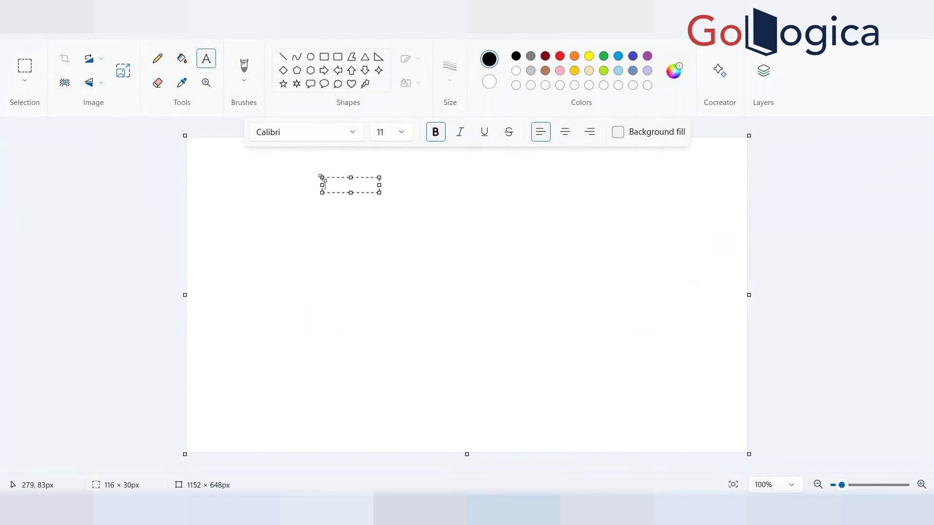
Step: Type 'Job fail', set it to size 22, and enlarge the text box
{"action": "type", "text": "Job fail"}
{"action": "key", "text": "ctrl+a"}
{"action": "left_click", "coordinate": [403, 134]}
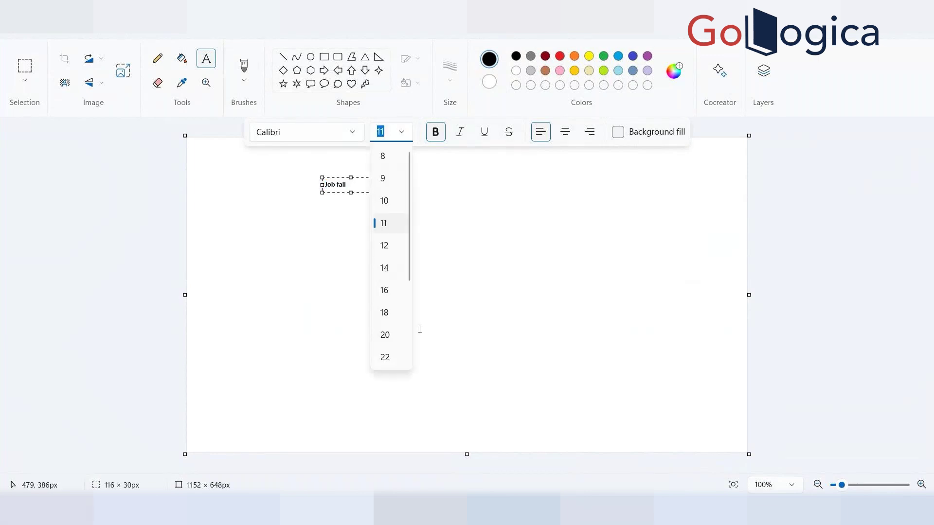
{"action": "left_click", "coordinate": [392, 358]}
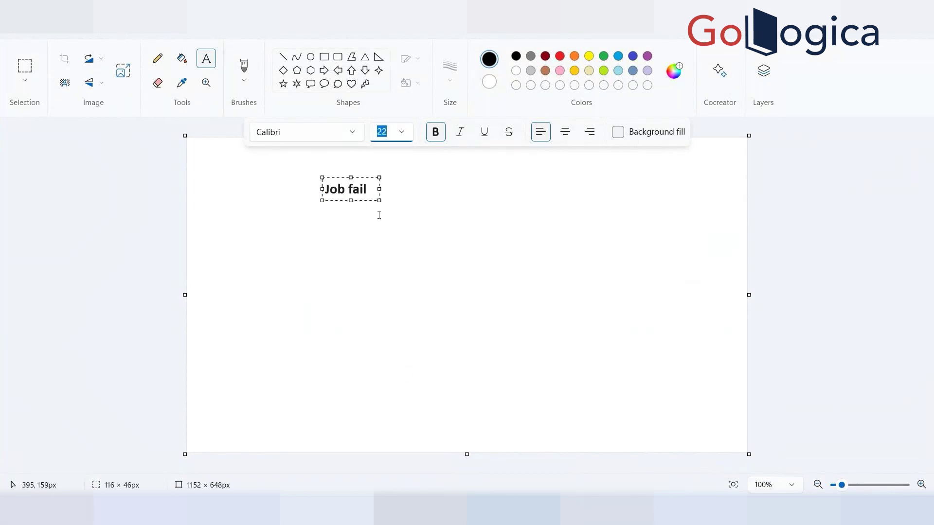
{"action": "left_click_drag", "start_coordinate": [380, 201], "coordinate": [481, 297]}
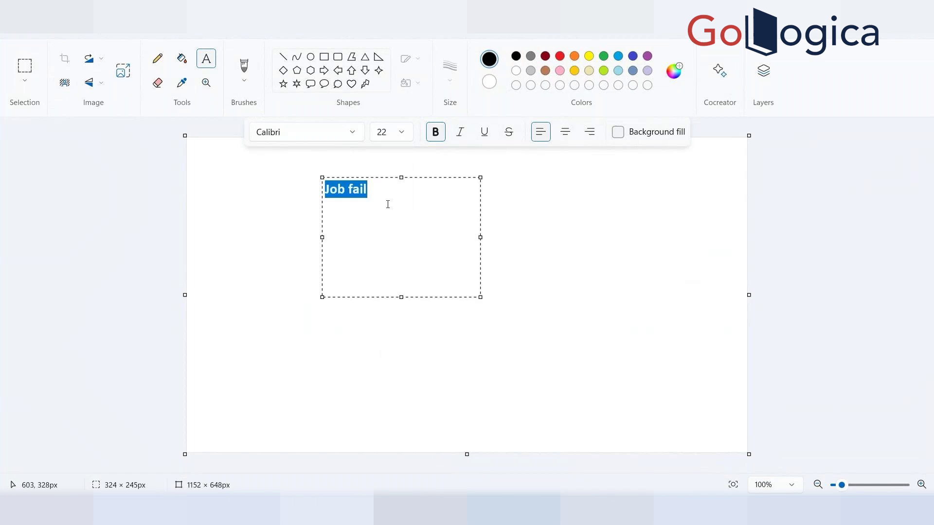
Step: Append ' - Load Plan, Package' and widen the text box so it fits one line
{"action": "left_click", "coordinate": [380, 195]}
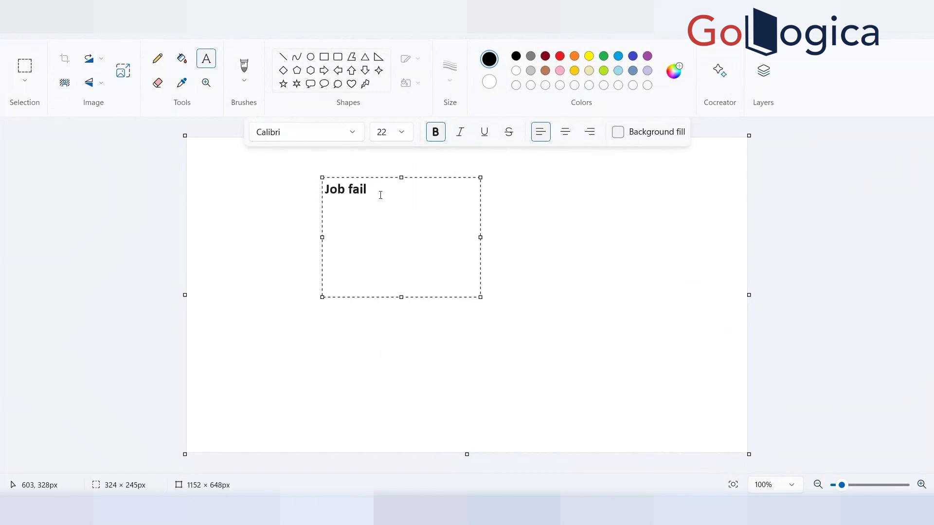
{"action": "type", "text": "- Load Plan, Package"}
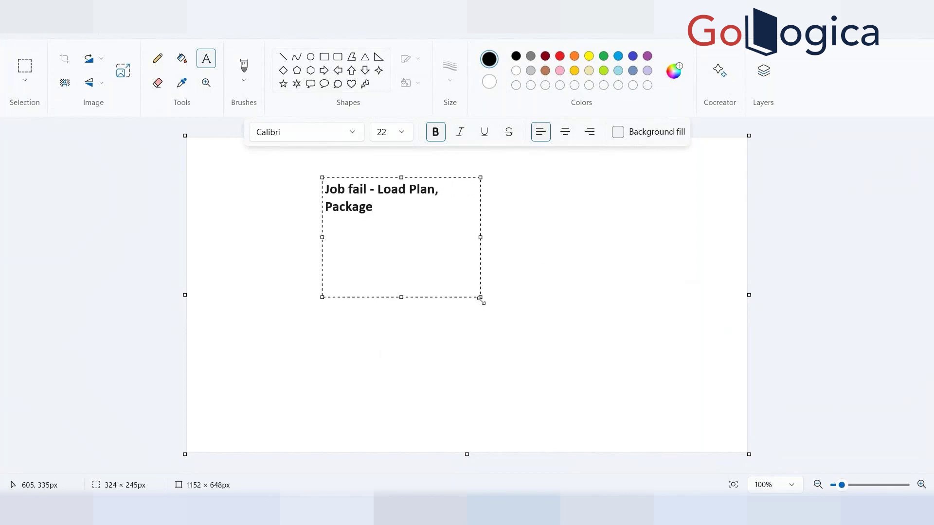
{"action": "left_click_drag", "start_coordinate": [480, 298], "coordinate": [583, 328]}
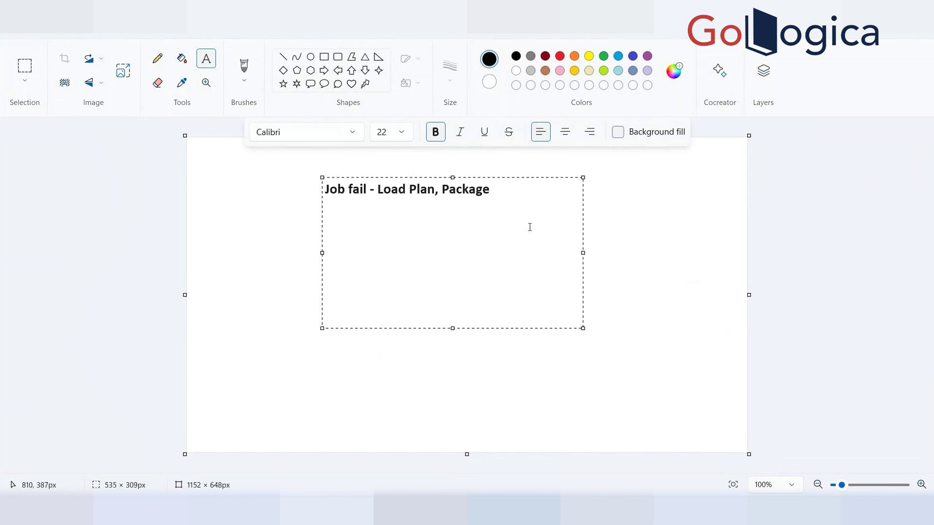
{"action": "left_click", "coordinate": [383, 189]}
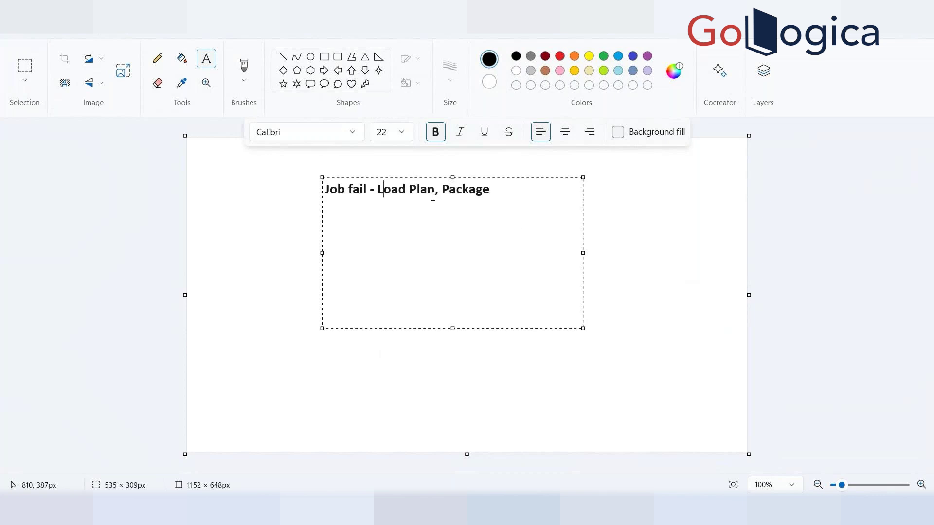